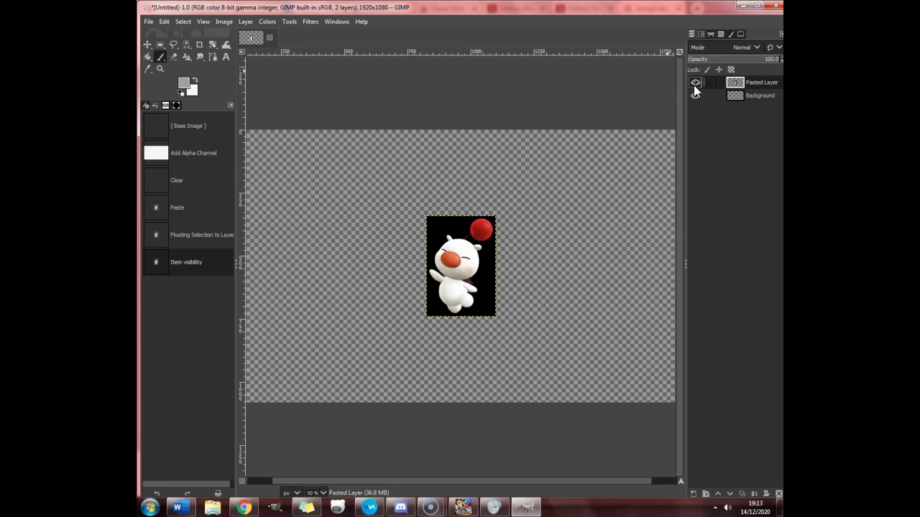
Hide the pasted reference layer and set the foreground colour to black (000000) for painting on the Background layer.
{"action": "left_click", "coordinate": [693, 84]}
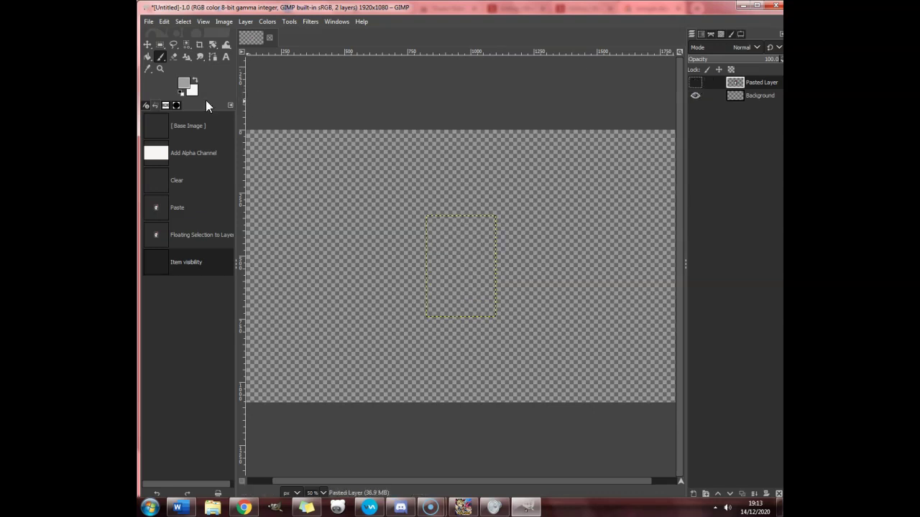
{"action": "left_click", "coordinate": [753, 96]}
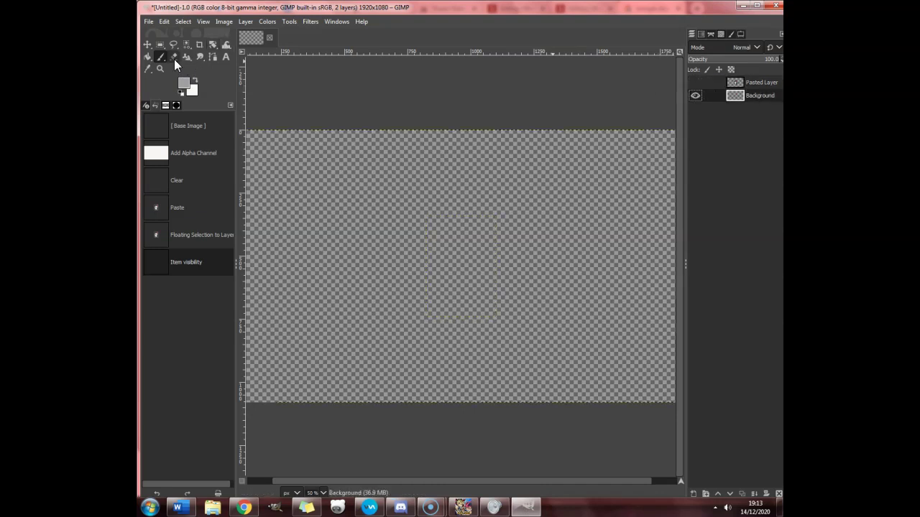
{"action": "left_click", "coordinate": [182, 84]}
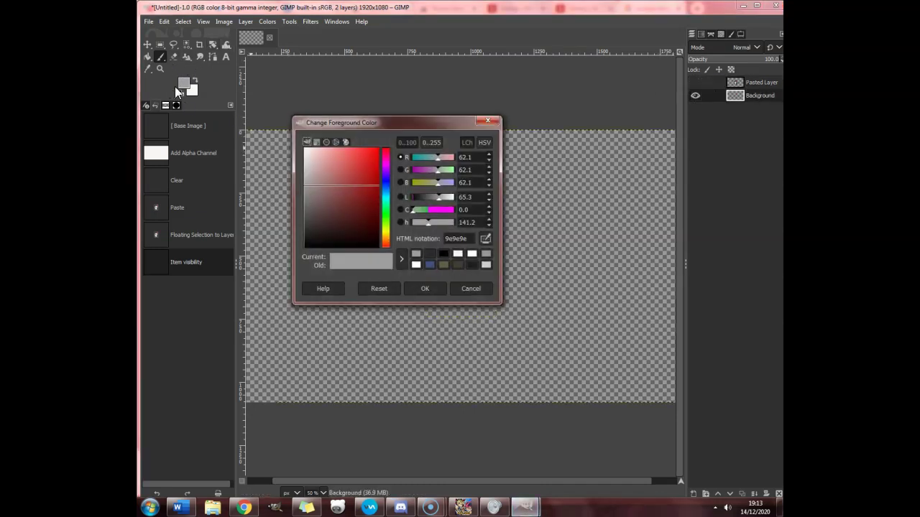
{"action": "left_click", "coordinate": [360, 225]}
{"action": "left_click", "coordinate": [425, 288]}
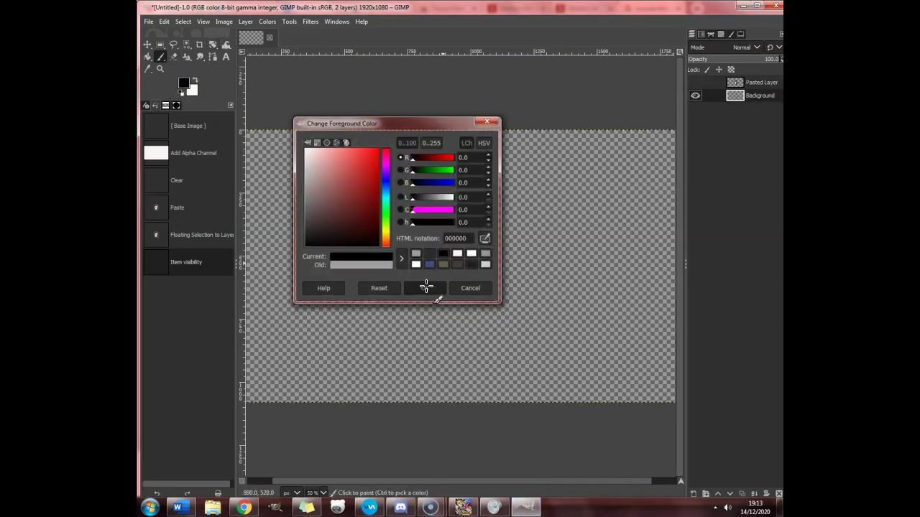
{"action": "left_click", "coordinate": [693, 82]}
{"action": "left_click", "coordinate": [692, 82]}
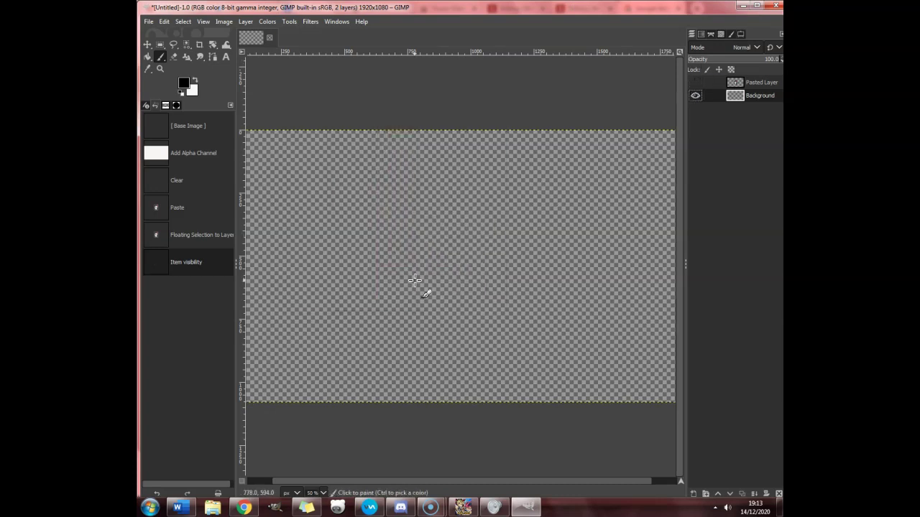
{"action": "scroll", "coordinate": [413, 281], "scroll_direction": "up", "scroll_amount": 1}
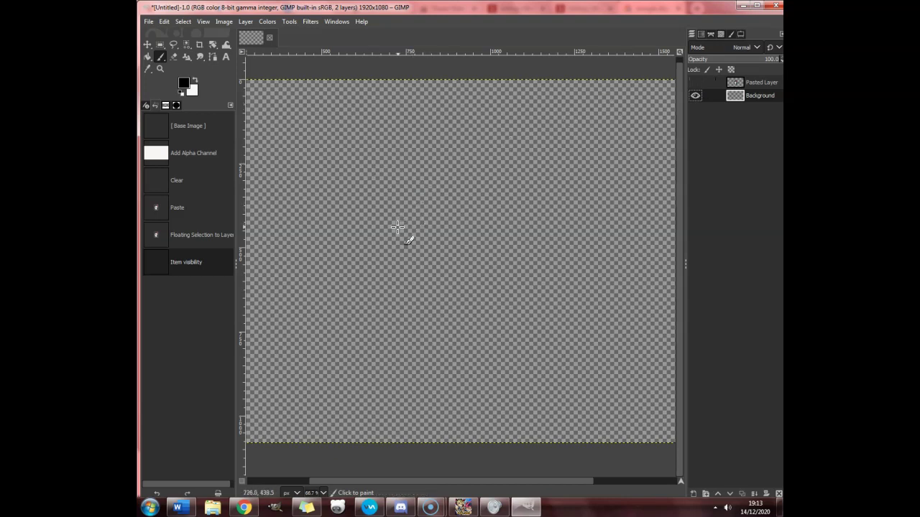
{"action": "scroll", "coordinate": [398, 227], "scroll_direction": "up", "scroll_amount": 1}
{"action": "mouse_move", "coordinate": [388, 222]}
{"action": "left_mouse_down"}
{"action": "mouse_move", "coordinate": [428, 197]}
{"action": "mouse_move", "coordinate": [455, 195]}
{"action": "mouse_move", "coordinate": [516, 236]}
{"action": "mouse_move", "coordinate": [512, 292]}
{"action": "mouse_move", "coordinate": [469, 325]}
{"action": "mouse_move", "coordinate": [397, 304]}
{"action": "left_mouse_up"}
{"action": "left_click", "coordinate": [163, 22]}
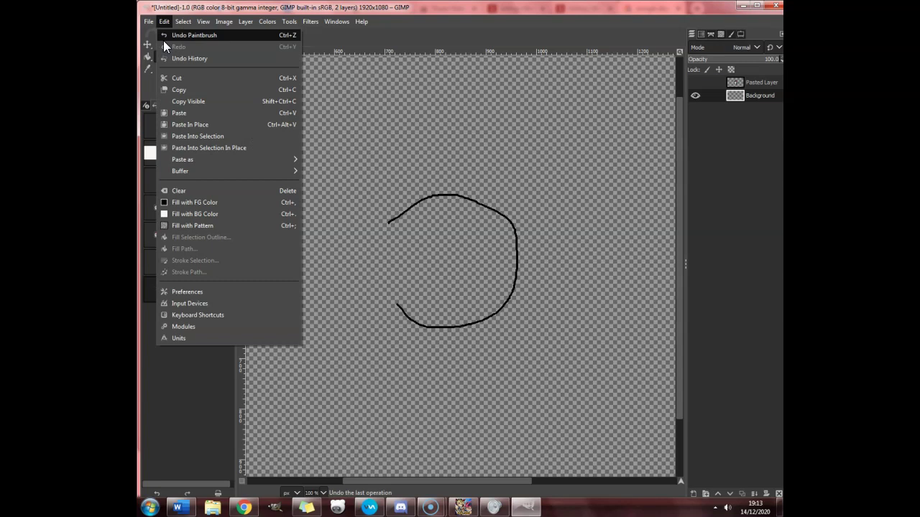
{"action": "left_click", "coordinate": [165, 36]}
{"action": "left_click_drag", "start_coordinate": [360, 204], "coordinate": [430, 193]}
{"action": "mouse_move", "coordinate": [466, 222]}
{"action": "left_mouse_down"}
{"action": "mouse_move", "coordinate": [470, 247]}
{"action": "mouse_move", "coordinate": [452, 275]}
{"action": "left_mouse_up"}
{"action": "left_click_drag", "start_coordinate": [403, 293], "coordinate": [361, 279]}
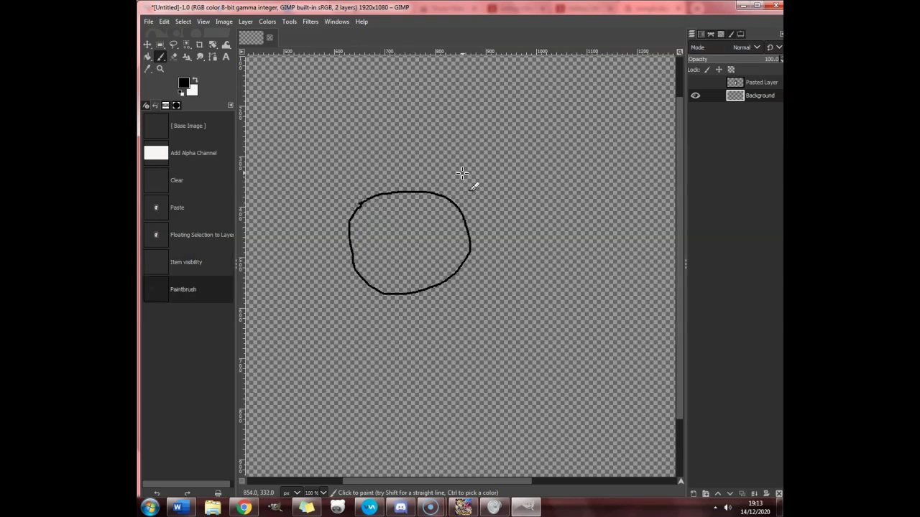
{"action": "left_click", "coordinate": [164, 22]}
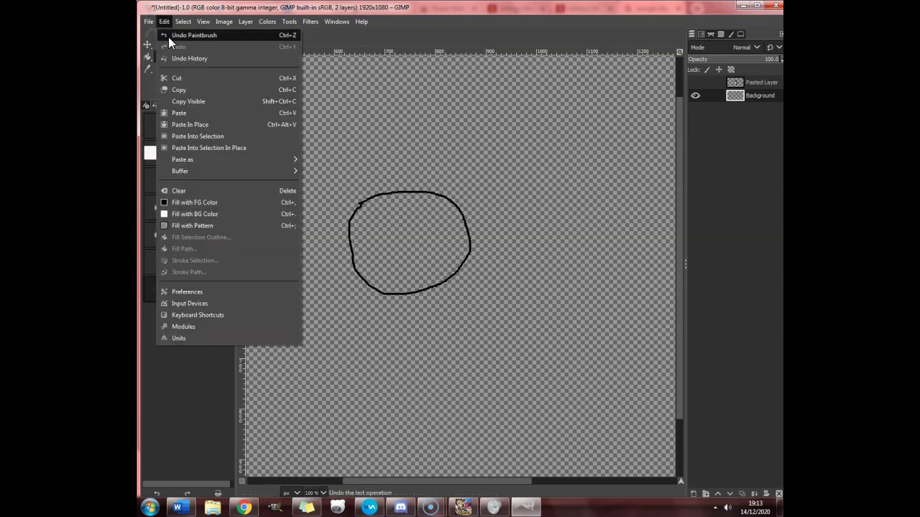
{"action": "left_click", "coordinate": [168, 36]}
{"action": "mouse_move", "coordinate": [375, 237]}
{"action": "left_mouse_down"}
{"action": "mouse_move", "coordinate": [382, 198]}
{"action": "mouse_move", "coordinate": [417, 185]}
{"action": "mouse_move", "coordinate": [462, 210]}
{"action": "mouse_move", "coordinate": [480, 257]}
{"action": "left_mouse_up"}
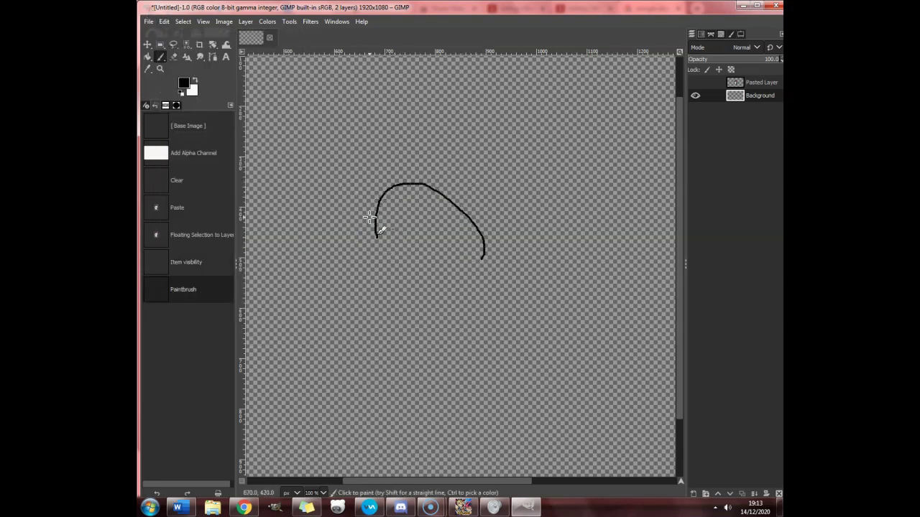
{"action": "left_click", "coordinate": [163, 22]}
{"action": "left_click", "coordinate": [168, 37]}
{"action": "mouse_move", "coordinate": [391, 297]}
{"action": "left_mouse_down"}
{"action": "mouse_move", "coordinate": [334, 271]}
{"action": "mouse_move", "coordinate": [420, 180]}
{"action": "mouse_move", "coordinate": [501, 234]}
{"action": "mouse_move", "coordinate": [464, 290]}
{"action": "mouse_move", "coordinate": [386, 297]}
{"action": "left_mouse_up"}
{"action": "left_click", "coordinate": [162, 22]}
{"action": "left_click", "coordinate": [170, 38]}
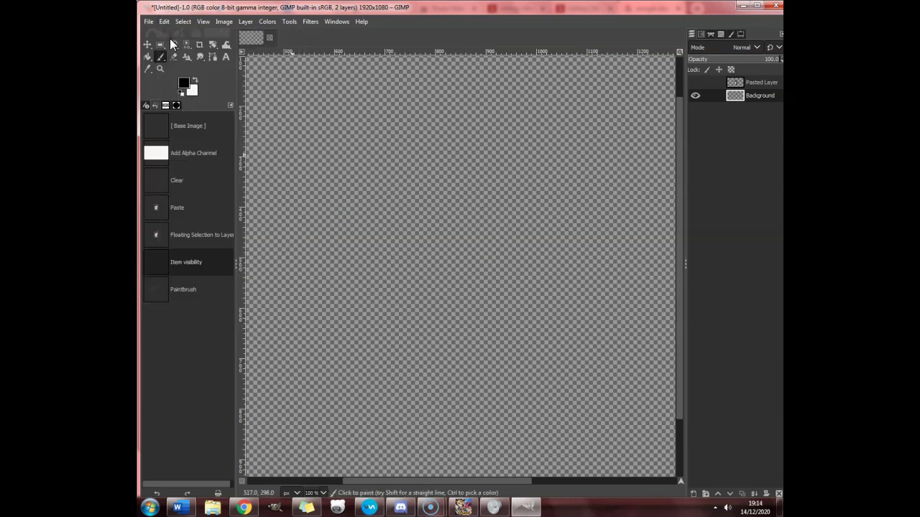
{"action": "mouse_move", "coordinate": [447, 295]}
{"action": "left_mouse_down"}
{"action": "mouse_move", "coordinate": [417, 293]}
{"action": "mouse_move", "coordinate": [383, 251]}
{"action": "mouse_move", "coordinate": [402, 219]}
{"action": "mouse_move", "coordinate": [424, 212]}
{"action": "left_mouse_up"}
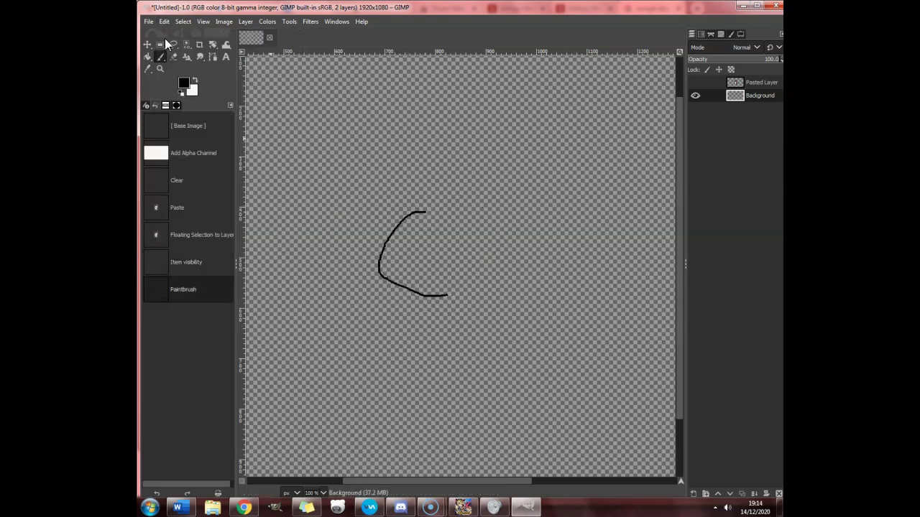
{"action": "left_click", "coordinate": [164, 22]}
{"action": "left_click", "coordinate": [168, 33]}
Paint a closed, roughly circular head outline about 260 px wide on the Background layer.
{"action": "mouse_move", "coordinate": [415, 290]}
{"action": "left_mouse_down"}
{"action": "mouse_move", "coordinate": [363, 280]}
{"action": "mouse_move", "coordinate": [340, 201]}
{"action": "left_mouse_up"}
{"action": "mouse_move", "coordinate": [385, 172]}
{"action": "left_mouse_down"}
{"action": "mouse_move", "coordinate": [441, 179]}
{"action": "mouse_move", "coordinate": [461, 214]}
{"action": "left_mouse_up"}
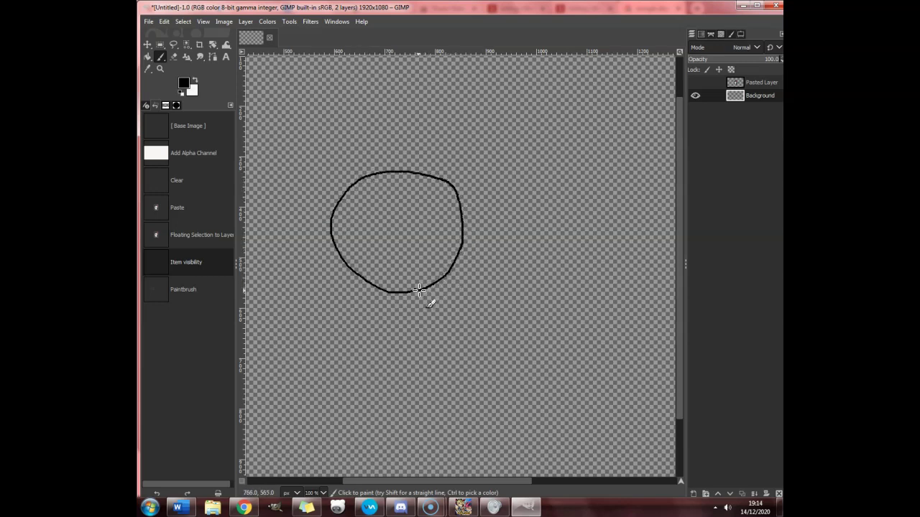
{"action": "left_click_drag", "start_coordinate": [420, 291], "coordinate": [421, 292]}
Paint an oval nose and two arched closed eyes above it inside the head, following the reference.
{"action": "left_click", "coordinate": [695, 82]}
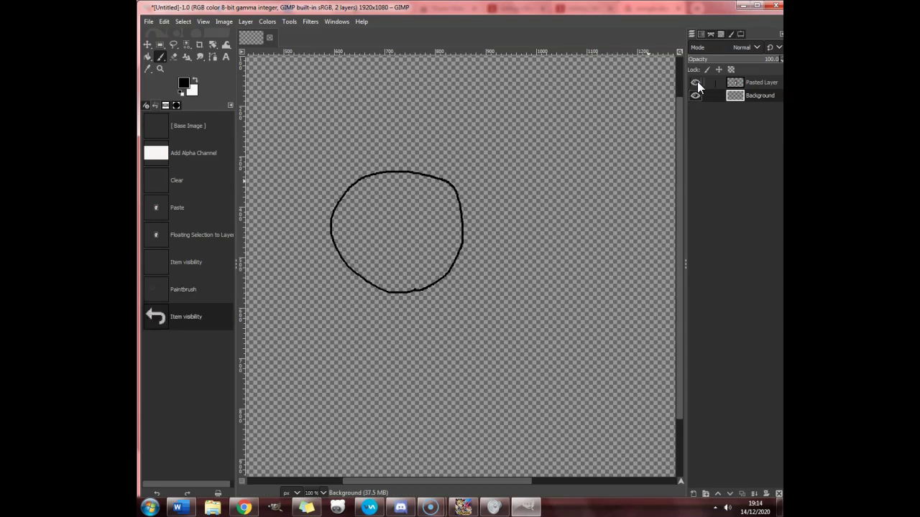
{"action": "left_click", "coordinate": [695, 82]}
{"action": "scroll", "coordinate": [327, 234], "scroll_direction": "up", "scroll_amount": 1}
{"action": "mouse_move", "coordinate": [429, 265]}
{"action": "left_mouse_down"}
{"action": "mouse_move", "coordinate": [358, 240]}
{"action": "mouse_move", "coordinate": [394, 215]}
{"action": "mouse_move", "coordinate": [442, 213]}
{"action": "mouse_move", "coordinate": [459, 230]}
{"action": "mouse_move", "coordinate": [429, 267]}
{"action": "left_mouse_up"}
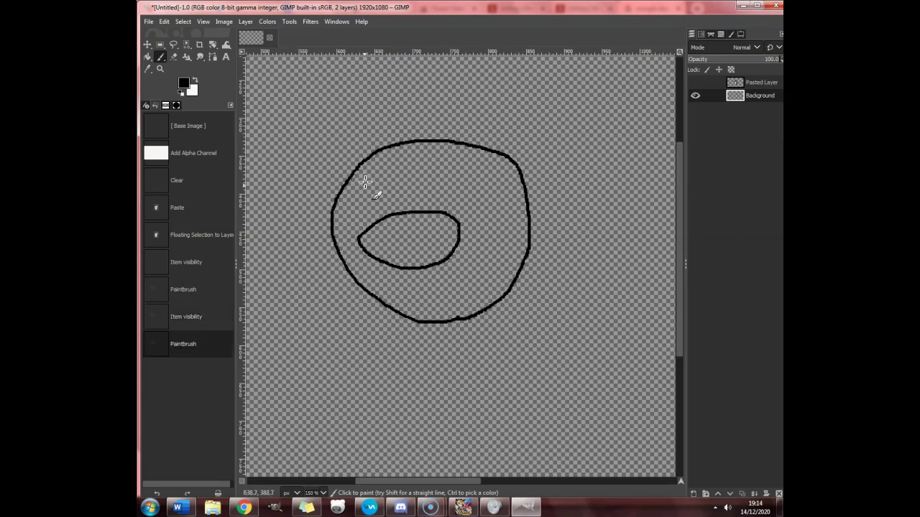
{"action": "mouse_move", "coordinate": [356, 205]}
{"action": "left_mouse_down"}
{"action": "mouse_move", "coordinate": [385, 181]}
{"action": "mouse_move", "coordinate": [496, 189]}
{"action": "left_mouse_up"}
Check the reference layer and paint two parallel curved lines on the Background layer as the antenna stalk on top of the head.
{"action": "left_click", "coordinate": [701, 85]}
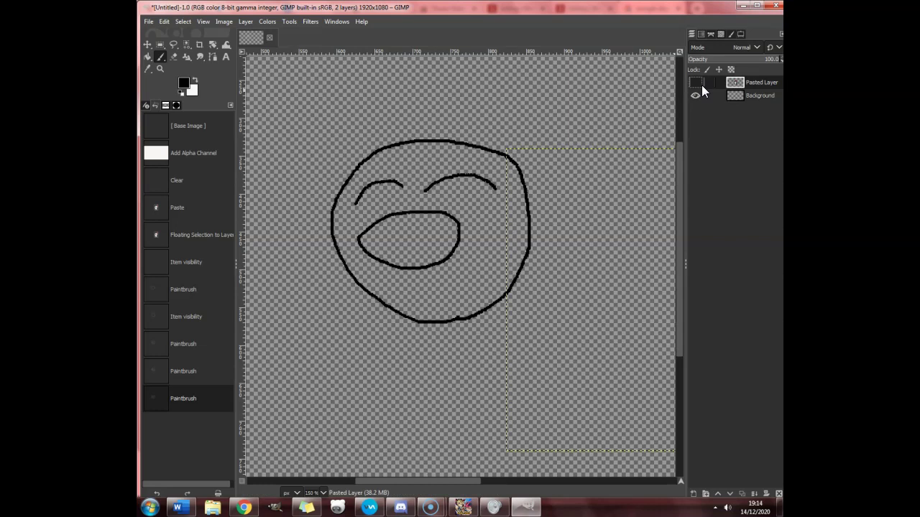
{"action": "left_click", "coordinate": [696, 84]}
{"action": "left_click", "coordinate": [696, 84]}
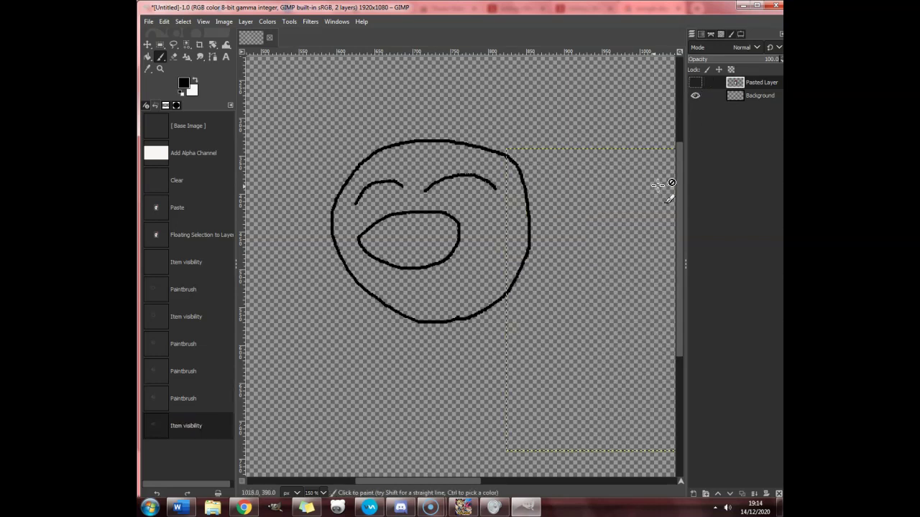
{"action": "left_click", "coordinate": [699, 82]}
{"action": "left_click", "coordinate": [701, 82]}
{"action": "scroll", "coordinate": [544, 195], "scroll_direction": "up", "scroll_amount": 2, "text": "ctrl"}
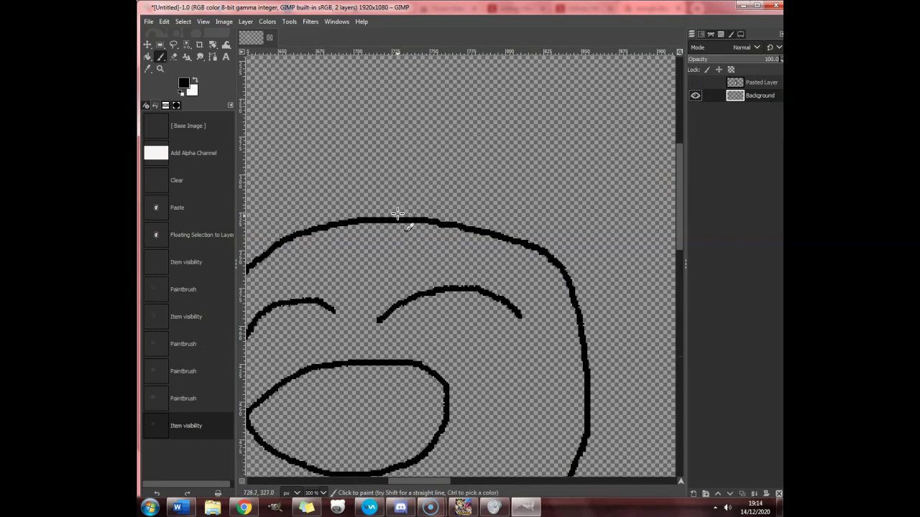
{"action": "mouse_move", "coordinate": [395, 216]}
{"action": "left_mouse_down"}
{"action": "mouse_move", "coordinate": [417, 167]}
{"action": "mouse_move", "coordinate": [407, 119]}
{"action": "left_mouse_up"}
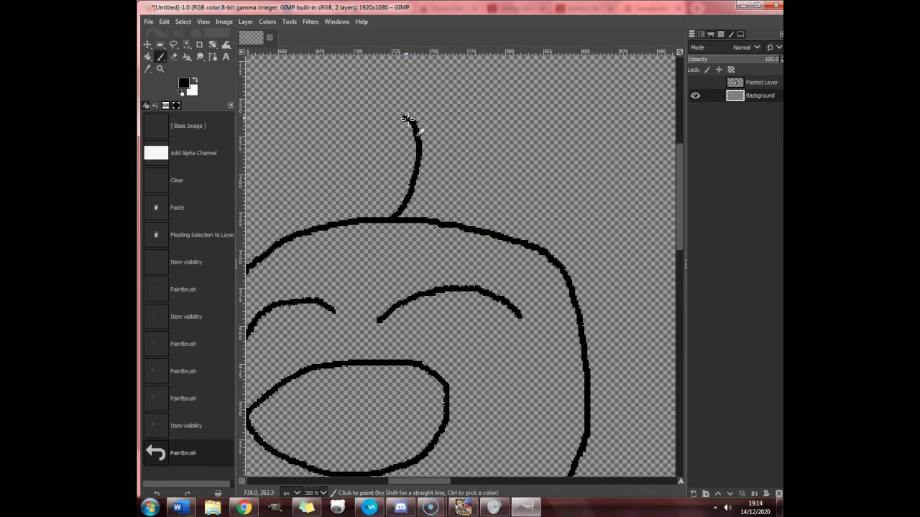
{"action": "mouse_move", "coordinate": [409, 214]}
{"action": "left_mouse_down"}
{"action": "mouse_move", "coordinate": [428, 175]}
{"action": "mouse_move", "coordinate": [423, 115]}
{"action": "left_mouse_up"}
{"action": "scroll", "coordinate": [404, 203], "scroll_direction": "up", "scroll_amount": 3}
{"action": "mouse_move", "coordinate": [420, 215]}
{"action": "left_mouse_down"}
{"action": "mouse_move", "coordinate": [377, 186]}
{"action": "mouse_move", "coordinate": [404, 147]}
{"action": "mouse_move", "coordinate": [462, 158]}
{"action": "mouse_move", "coordinate": [457, 184]}
{"action": "mouse_move", "coordinate": [420, 224]}
{"action": "mouse_move", "coordinate": [390, 214]}
{"action": "mouse_move", "coordinate": [386, 191]}
{"action": "mouse_move", "coordinate": [433, 161]}
{"action": "mouse_move", "coordinate": [448, 188]}
{"action": "mouse_move", "coordinate": [429, 216]}
{"action": "left_mouse_up"}
{"action": "left_click", "coordinate": [163, 21]}
{"action": "left_click", "coordinate": [169, 34]}
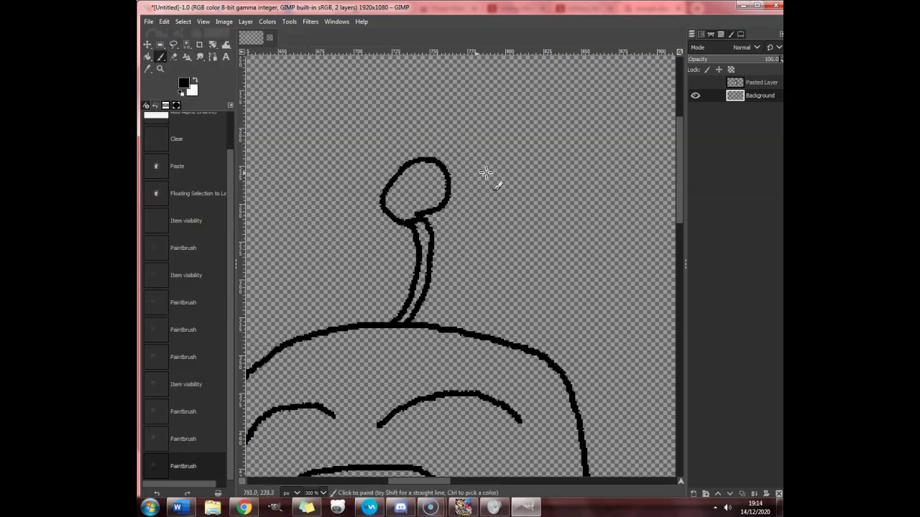
{"action": "left_click", "coordinate": [164, 21]}
{"action": "left_click", "coordinate": [170, 34]}
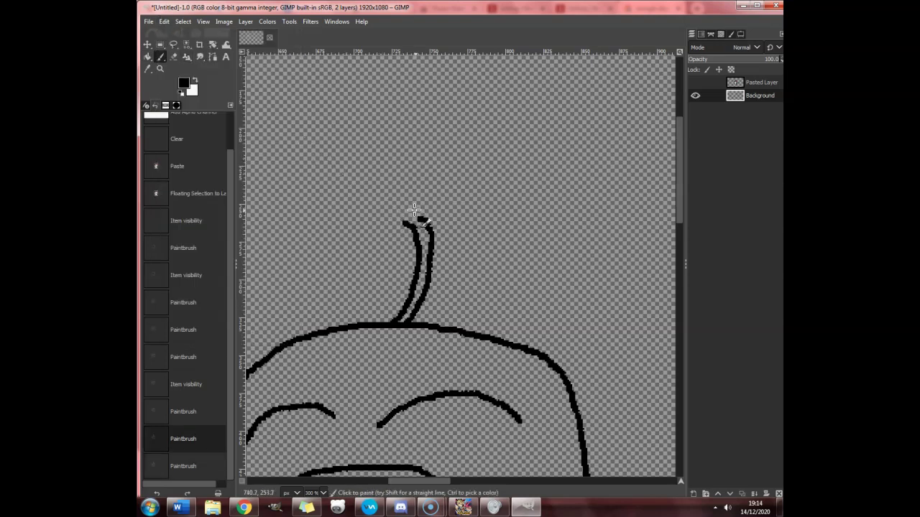
{"action": "mouse_move", "coordinate": [414, 221]}
{"action": "left_mouse_down"}
{"action": "mouse_move", "coordinate": [391, 227]}
{"action": "mouse_move", "coordinate": [425, 211]}
{"action": "mouse_move", "coordinate": [431, 164]}
{"action": "mouse_move", "coordinate": [414, 147]}
{"action": "mouse_move", "coordinate": [375, 144]}
{"action": "mouse_move", "coordinate": [342, 157]}
{"action": "mouse_move", "coordinate": [335, 197]}
{"action": "mouse_move", "coordinate": [357, 224]}
{"action": "mouse_move", "coordinate": [399, 225]}
{"action": "left_mouse_up"}
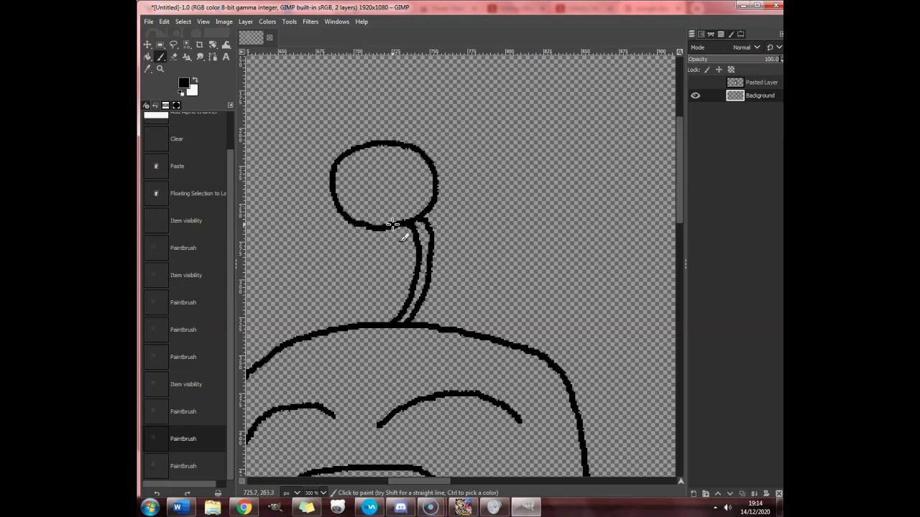
{"action": "left_click", "coordinate": [695, 83]}
{"action": "key", "text": "1"}
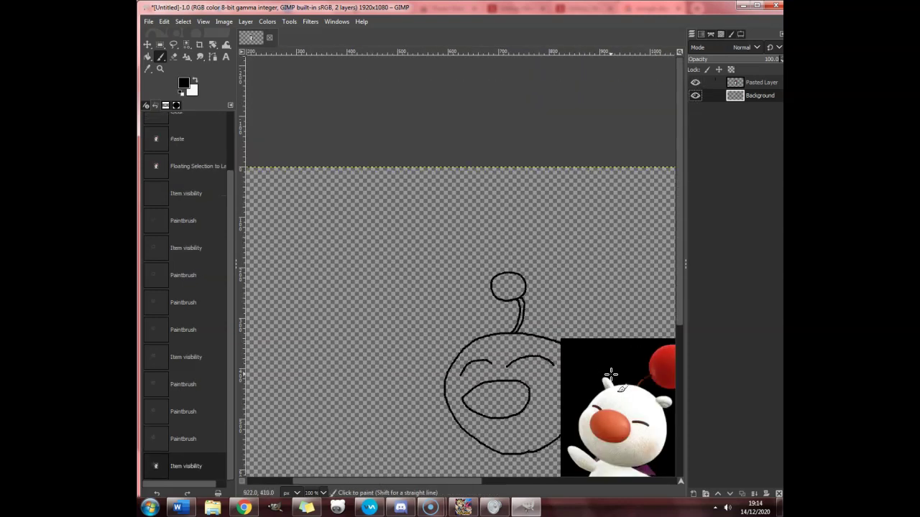
{"action": "left_click", "coordinate": [696, 83]}
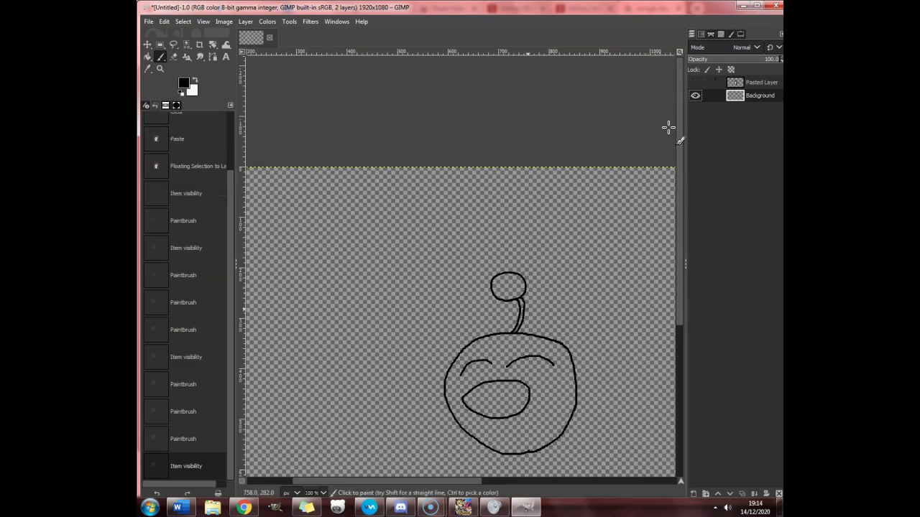
{"action": "key", "text": "2"}
{"action": "left_click", "coordinate": [165, 22]}
{"action": "left_click", "coordinate": [169, 31]}
{"action": "left_click", "coordinate": [165, 22]}
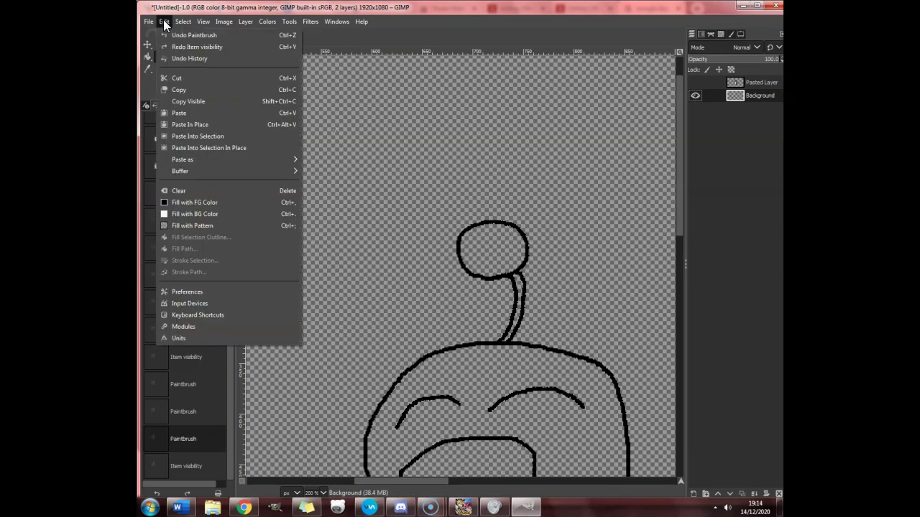
{"action": "left_click", "coordinate": [194, 34]}
{"action": "key", "text": "plus"}
{"action": "mouse_move", "coordinate": [510, 305]}
{"action": "left_mouse_down"}
{"action": "mouse_move", "coordinate": [555, 293]}
{"action": "mouse_move", "coordinate": [574, 273]}
{"action": "mouse_move", "coordinate": [579, 238]}
{"action": "mouse_move", "coordinate": [570, 206]}
{"action": "mouse_move", "coordinate": [543, 184]}
{"action": "mouse_move", "coordinate": [456, 181]}
{"action": "mouse_move", "coordinate": [403, 241]}
{"action": "mouse_move", "coordinate": [404, 260]}
{"action": "mouse_move", "coordinate": [428, 307]}
{"action": "mouse_move", "coordinate": [488, 316]}
{"action": "left_mouse_up"}
{"action": "left_click", "coordinate": [165, 22]}
{"action": "left_click", "coordinate": [180, 35]}
{"action": "mouse_move", "coordinate": [490, 297]}
{"action": "left_mouse_down"}
{"action": "mouse_move", "coordinate": [534, 306]}
{"action": "mouse_move", "coordinate": [572, 284]}
{"action": "mouse_move", "coordinate": [579, 235]}
{"action": "mouse_move", "coordinate": [560, 204]}
{"action": "mouse_move", "coordinate": [541, 197]}
{"action": "mouse_move", "coordinate": [466, 225]}
{"action": "mouse_move", "coordinate": [456, 248]}
{"action": "mouse_move", "coordinate": [464, 277]}
{"action": "mouse_move", "coordinate": [564, 294]}
{"action": "mouse_move", "coordinate": [607, 255]}
{"action": "mouse_move", "coordinate": [602, 197]}
{"action": "mouse_move", "coordinate": [559, 167]}
{"action": "mouse_move", "coordinate": [527, 163]}
{"action": "mouse_move", "coordinate": [457, 194]}
{"action": "mouse_move", "coordinate": [445, 263]}
{"action": "left_mouse_up"}
{"action": "left_click", "coordinate": [164, 21]}
{"action": "left_click", "coordinate": [180, 35]}
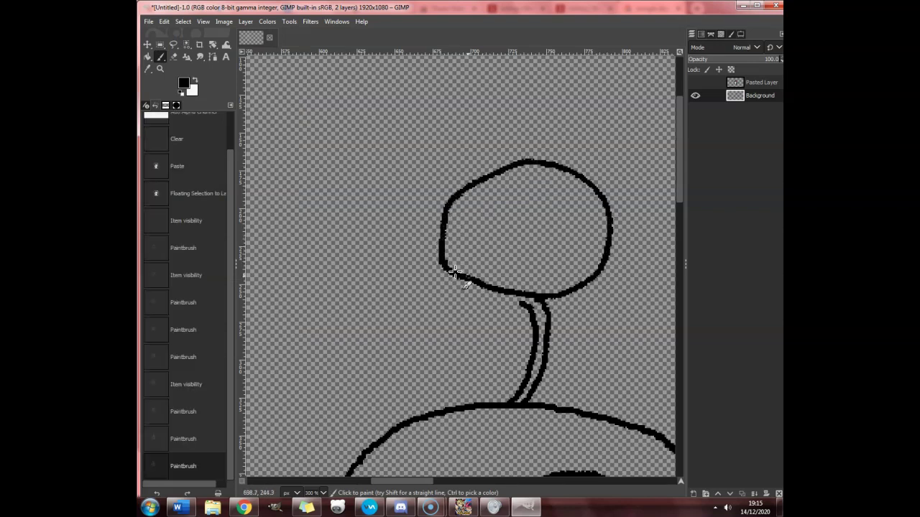
{"action": "left_click", "coordinate": [163, 21]}
{"action": "left_click", "coordinate": [172, 34]}
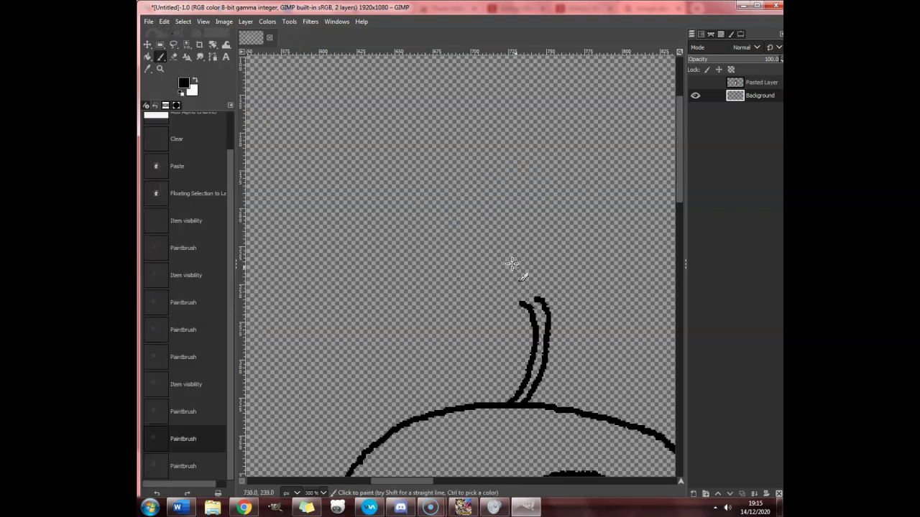
Paint a round pompom about 95 px wide above the antenna stalk and join both stalk lines to it.
{"action": "mouse_move", "coordinate": [449, 255]}
{"action": "left_mouse_down"}
{"action": "mouse_move", "coordinate": [493, 287]}
{"action": "mouse_move", "coordinate": [530, 291]}
{"action": "mouse_move", "coordinate": [575, 273]}
{"action": "mouse_move", "coordinate": [589, 236]}
{"action": "mouse_move", "coordinate": [575, 195]}
{"action": "mouse_move", "coordinate": [538, 168]}
{"action": "mouse_move", "coordinate": [476, 180]}
{"action": "mouse_move", "coordinate": [448, 246]}
{"action": "mouse_move", "coordinate": [458, 266]}
{"action": "left_mouse_up"}
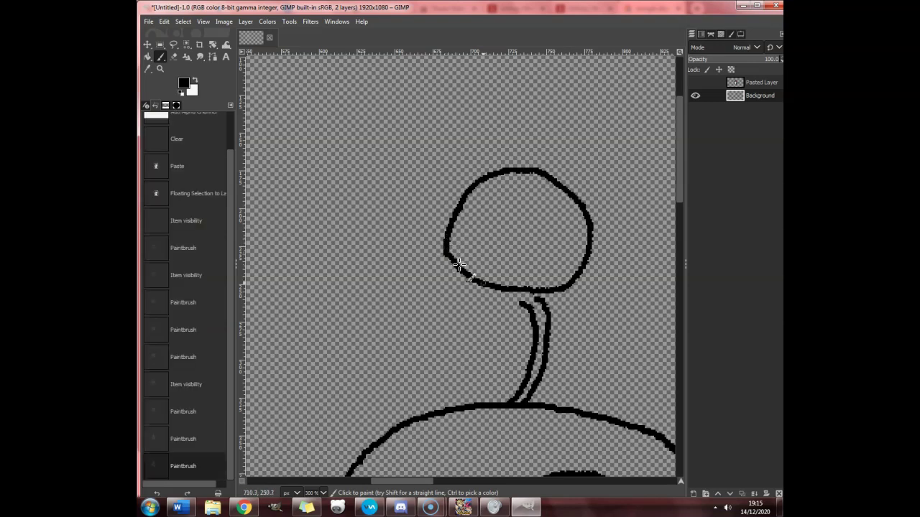
{"action": "left_click_drag", "start_coordinate": [532, 288], "coordinate": [537, 296]}
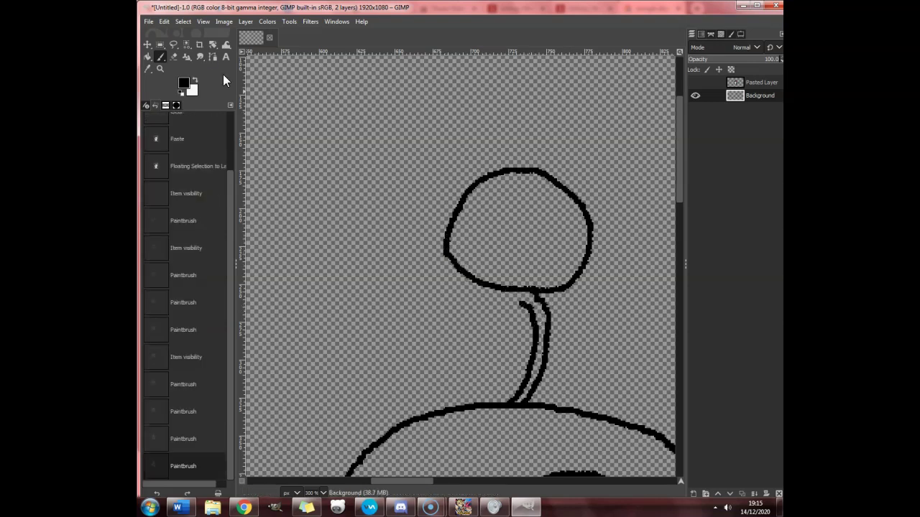
{"action": "left_click", "coordinate": [521, 302]}
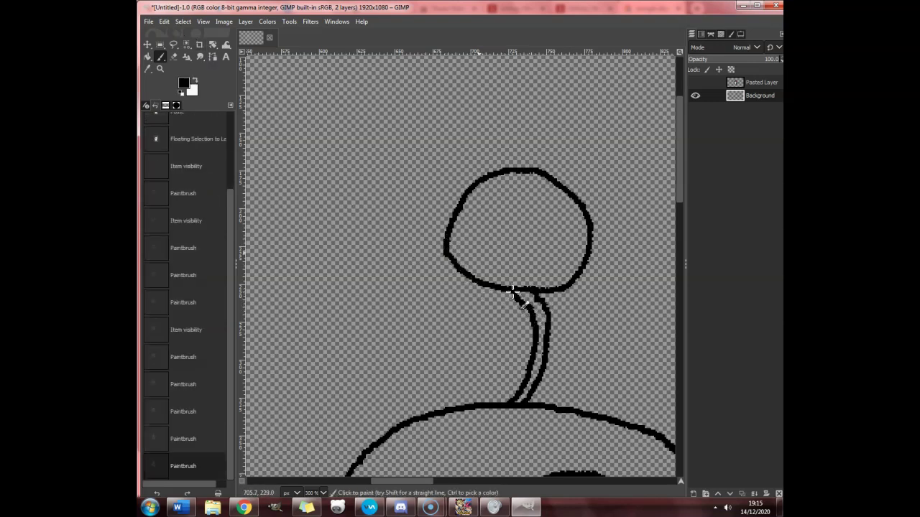
Erase the stray black pixels between the two stalk lines just below the pompom.
{"action": "left_click", "coordinate": [173, 57]}
{"action": "scroll", "coordinate": [503, 304], "scroll_direction": "up", "scroll_amount": 4}
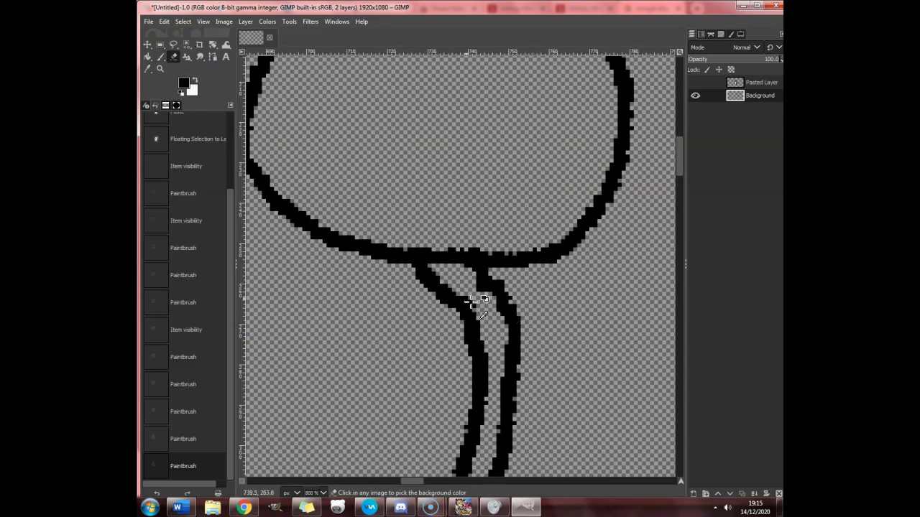
{"action": "left_click", "coordinate": [501, 317]}
{"action": "scroll", "coordinate": [501, 317], "scroll_direction": "down", "scroll_amount": 6}
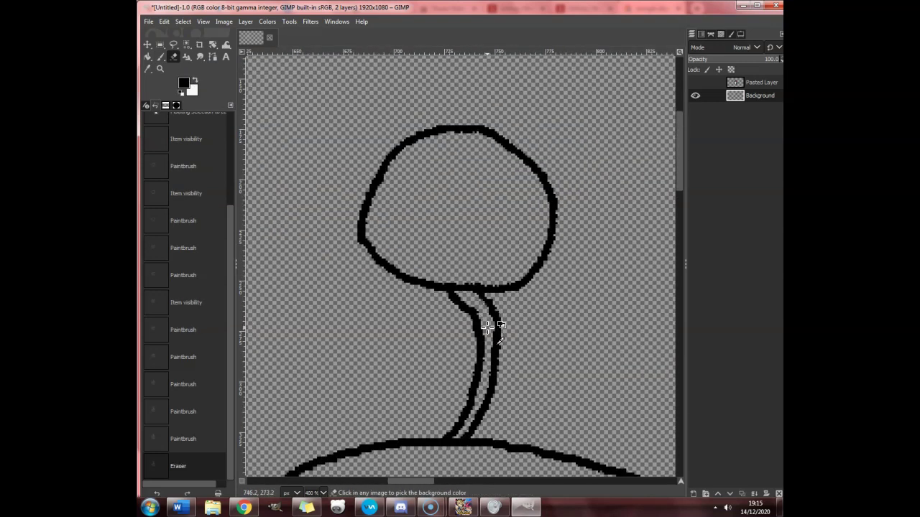
{"action": "scroll", "coordinate": [492, 330], "scroll_direction": "down", "scroll_amount": 3}
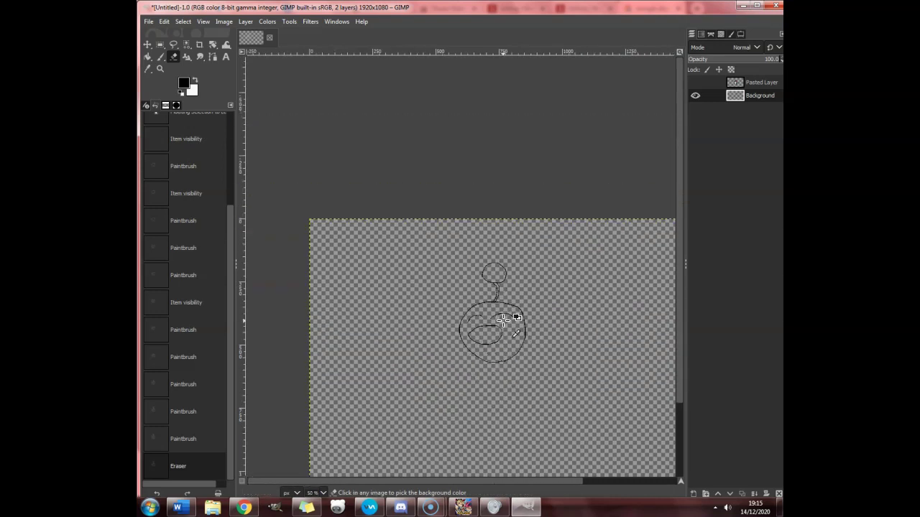
Check the reference layer and paint a small rounded ear about 37 px wide on the upper right of the head.
{"action": "scroll", "coordinate": [565, 312], "scroll_direction": "up", "scroll_amount": 1}
{"action": "left_click", "coordinate": [695, 79]}
{"action": "left_click", "coordinate": [696, 79]}
{"action": "scroll", "coordinate": [474, 283], "scroll_direction": "up", "scroll_amount": 4}
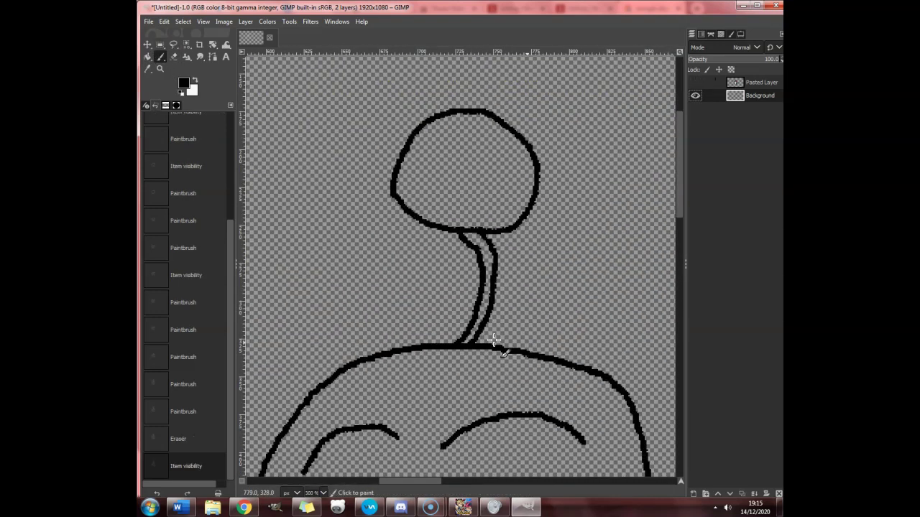
{"action": "mouse_move", "coordinate": [561, 358]}
{"action": "left_mouse_down"}
{"action": "mouse_move", "coordinate": [586, 334]}
{"action": "mouse_move", "coordinate": [606, 340]}
{"action": "mouse_move", "coordinate": [602, 370]}
{"action": "left_mouse_up"}
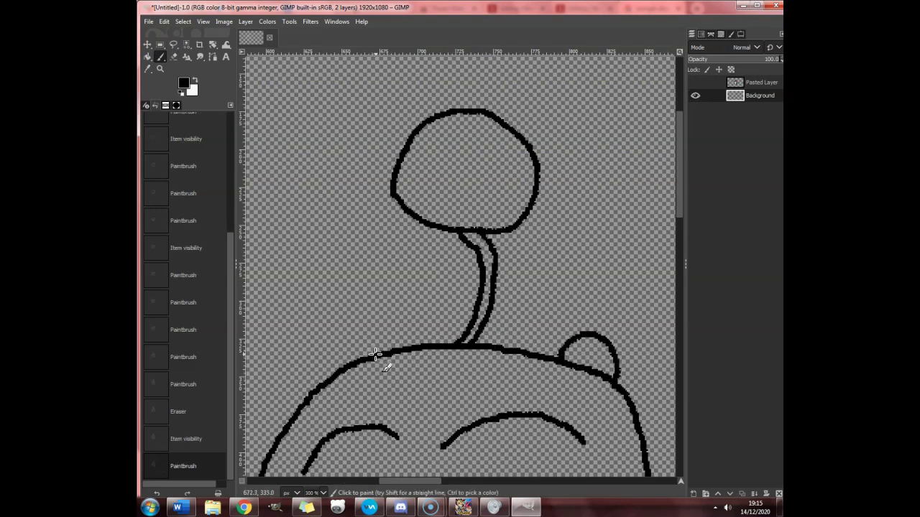
Paint a small rounded ear about 35 px wide on the upper left of the head and show the reference layer for comparison.
{"action": "mouse_move", "coordinate": [387, 350]}
{"action": "left_mouse_down"}
{"action": "mouse_move", "coordinate": [381, 332]}
{"action": "mouse_move", "coordinate": [354, 328]}
{"action": "mouse_move", "coordinate": [336, 370]}
{"action": "left_mouse_up"}
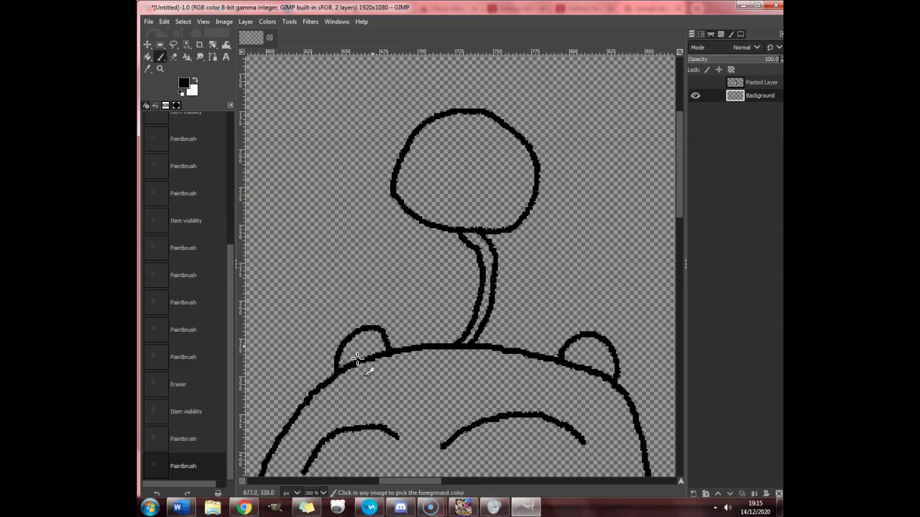
{"action": "left_click", "coordinate": [695, 82]}
{"action": "key", "text": "1"}
{"action": "scroll", "coordinate": [628, 426], "scroll_direction": "up", "scroll_amount": 1}
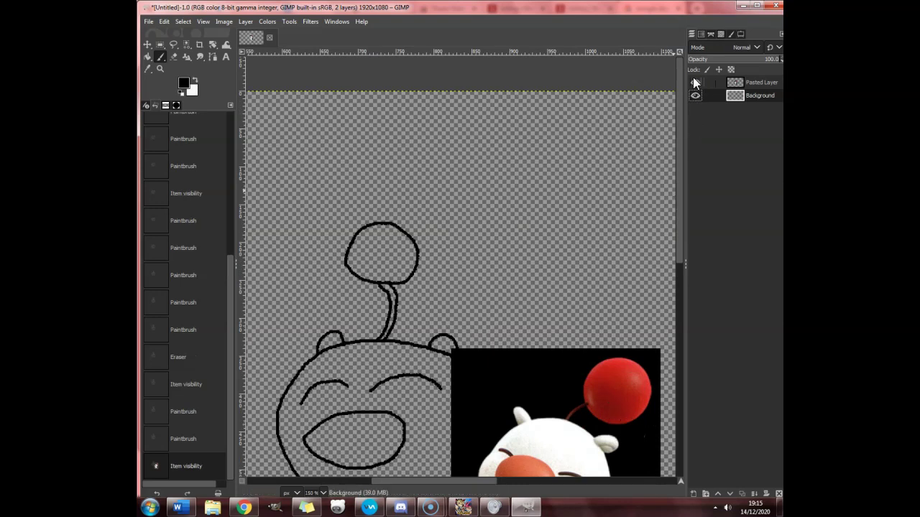
{"action": "scroll", "coordinate": [554, 343], "scroll_direction": "down", "scroll_amount": 3}
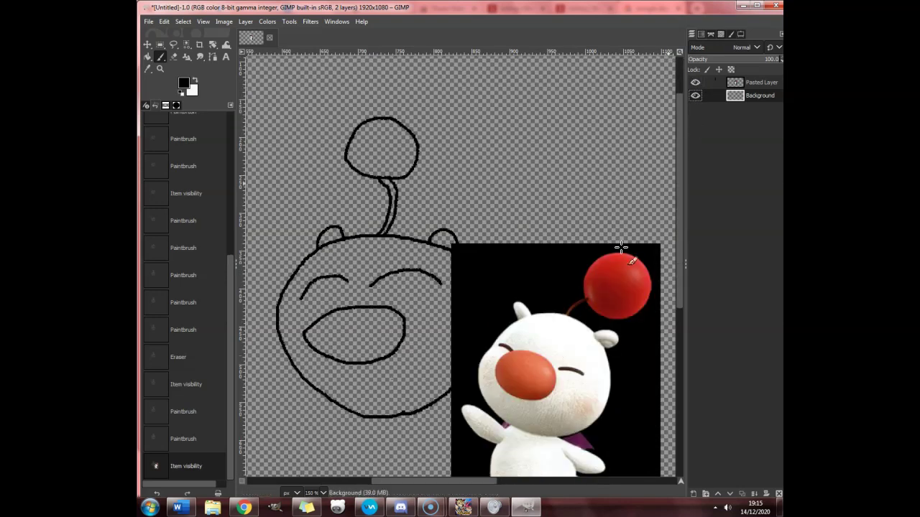
{"action": "scroll", "coordinate": [668, 139], "scroll_direction": "down", "scroll_amount": 3}
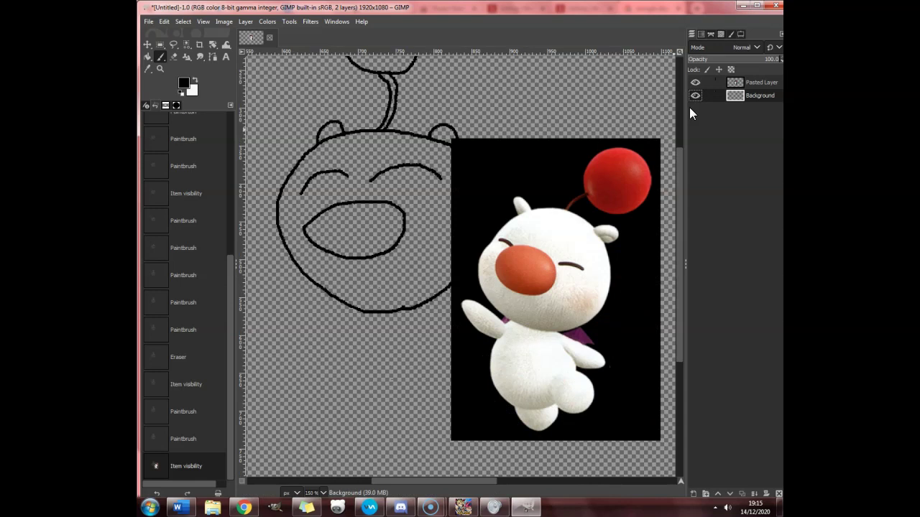
Hide the reference layer and paint a rounded body about 230 px wide and 235 px tall directly below the head.
{"action": "left_click", "coordinate": [695, 83]}
{"action": "scroll", "coordinate": [424, 314], "scroll_direction": "down", "scroll_amount": 3}
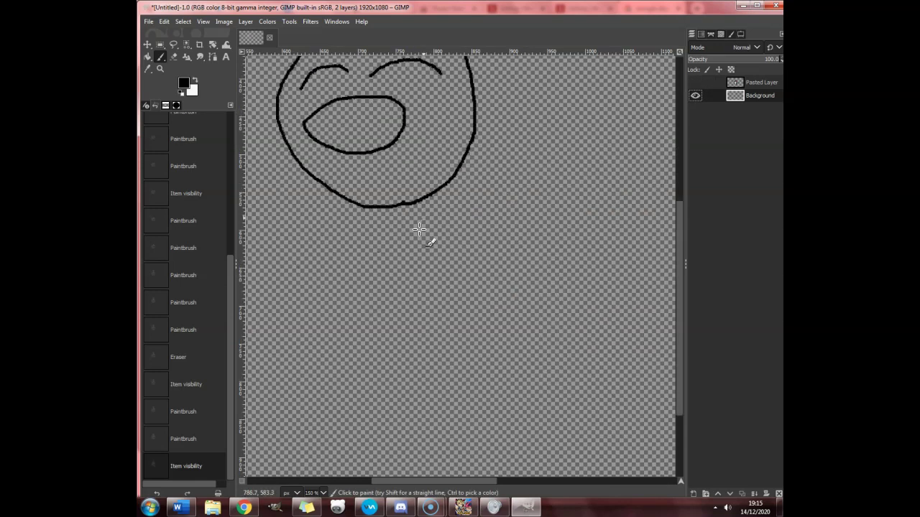
{"action": "mouse_move", "coordinate": [433, 196]}
{"action": "left_mouse_down"}
{"action": "mouse_move", "coordinate": [473, 273]}
{"action": "mouse_move", "coordinate": [468, 337]}
{"action": "mouse_move", "coordinate": [413, 372]}
{"action": "mouse_move", "coordinate": [336, 359]}
{"action": "mouse_move", "coordinate": [311, 292]}
{"action": "mouse_move", "coordinate": [312, 244]}
{"action": "mouse_move", "coordinate": [325, 215]}
{"action": "mouse_move", "coordinate": [347, 203]}
{"action": "left_mouse_up"}
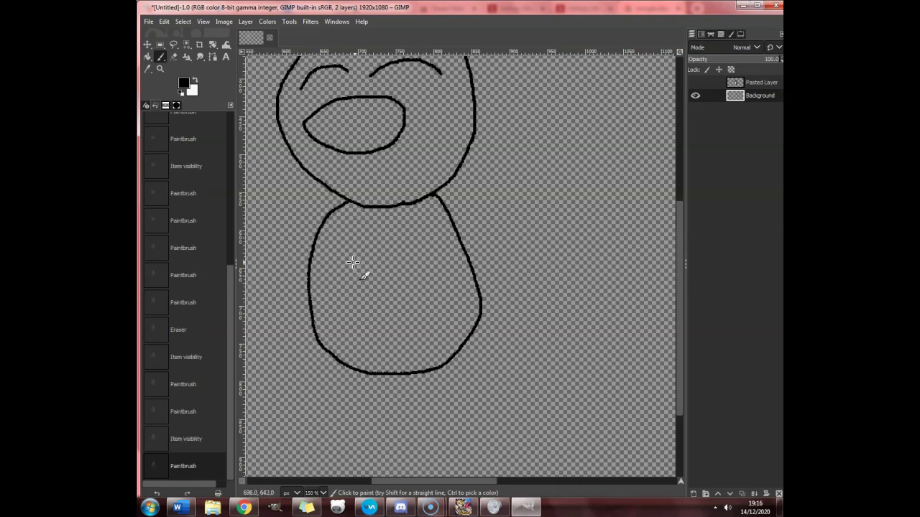
Try a narrow U-shaped arm about 45 px wide on the left half of the body and check the reference layer.
{"action": "mouse_move", "coordinate": [335, 251]}
{"action": "left_mouse_down"}
{"action": "mouse_move", "coordinate": [332, 311]}
{"action": "mouse_move", "coordinate": [346, 327]}
{"action": "mouse_move", "coordinate": [365, 260]}
{"action": "left_mouse_up"}
{"action": "left_click", "coordinate": [694, 82]}
{"action": "left_click", "coordinate": [693, 82]}
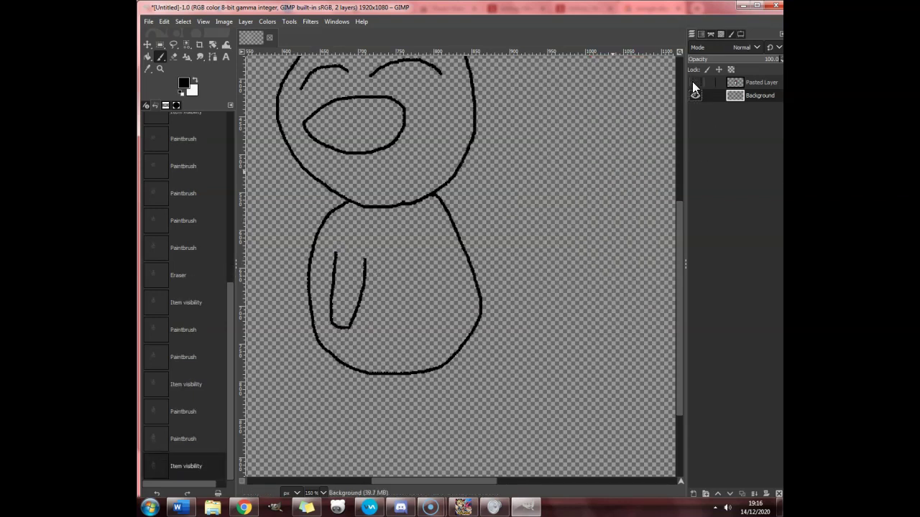
Undo the arm outline just painted on the left half of the body.
{"action": "left_click", "coordinate": [164, 21]}
{"action": "left_click", "coordinate": [164, 35]}
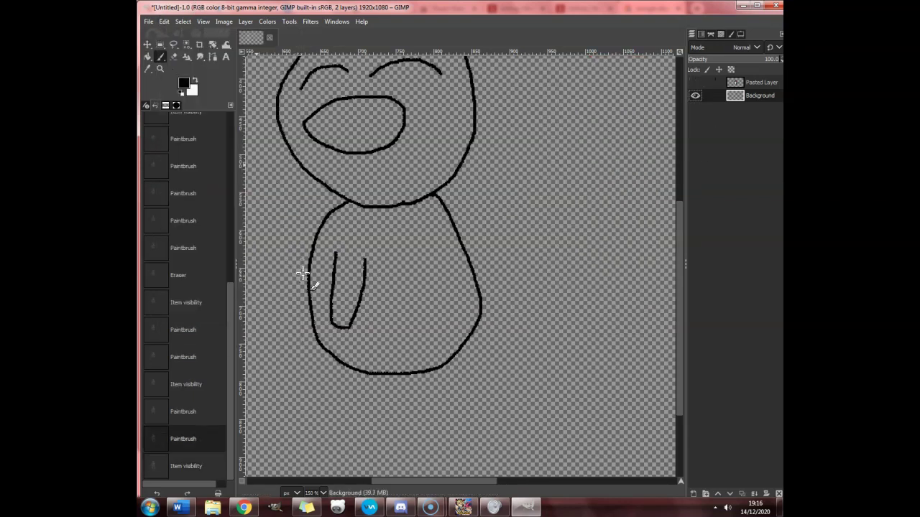
{"action": "left_click", "coordinate": [166, 24]}
{"action": "left_click", "coordinate": [177, 46]}
{"action": "left_click", "coordinate": [165, 21]}
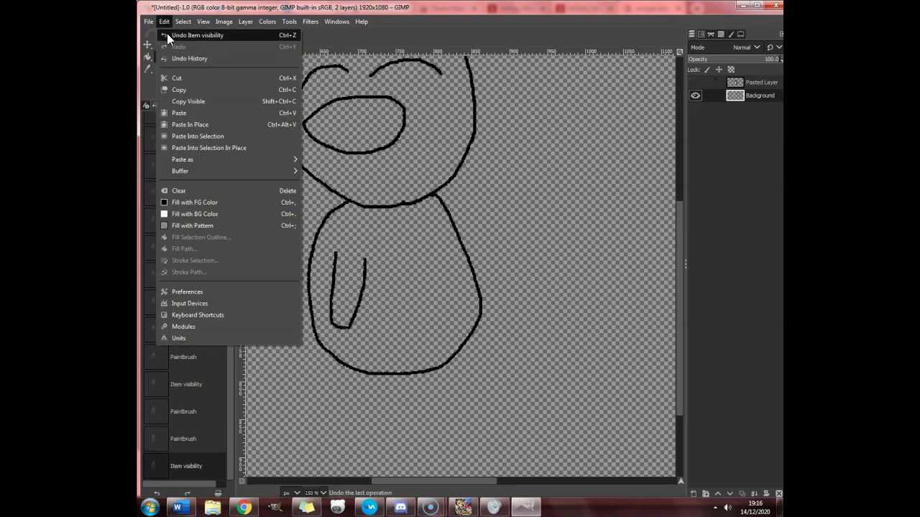
{"action": "left_click", "coordinate": [167, 34]}
{"action": "left_click", "coordinate": [166, 23]}
{"action": "left_click", "coordinate": [173, 34]}
Paint two open-topped U-shaped arms side by side on the body, each about 50 px wide and 105 px tall.
{"action": "mouse_move", "coordinate": [336, 257]}
{"action": "left_mouse_down"}
{"action": "mouse_move", "coordinate": [342, 316]}
{"action": "mouse_move", "coordinate": [367, 323]}
{"action": "left_mouse_up"}
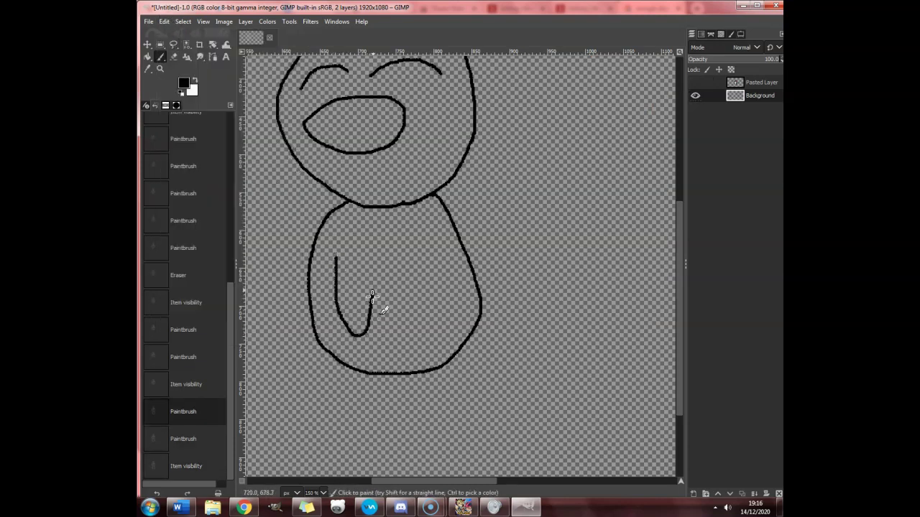
{"action": "mouse_move", "coordinate": [374, 269]}
{"action": "left_mouse_down"}
{"action": "mouse_move", "coordinate": [375, 259]}
{"action": "mouse_move", "coordinate": [409, 256]}
{"action": "mouse_move", "coordinate": [410, 306]}
{"action": "left_mouse_up"}
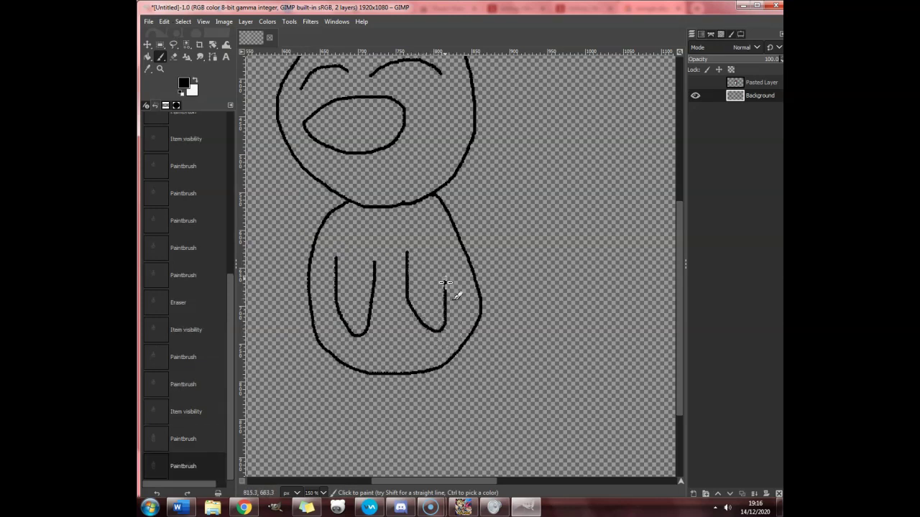
{"action": "left_click_drag", "start_coordinate": [444, 260], "coordinate": [442, 253]}
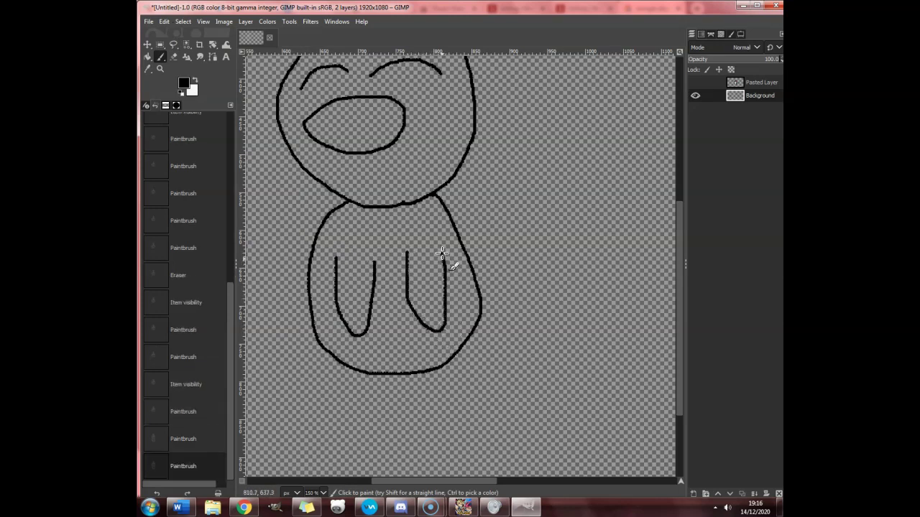
Check the reference layer and try two tall rounded feet, about 60 to 75 px wide, at the body's lower corners.
{"action": "left_click", "coordinate": [695, 83]}
{"action": "left_click", "coordinate": [695, 83]}
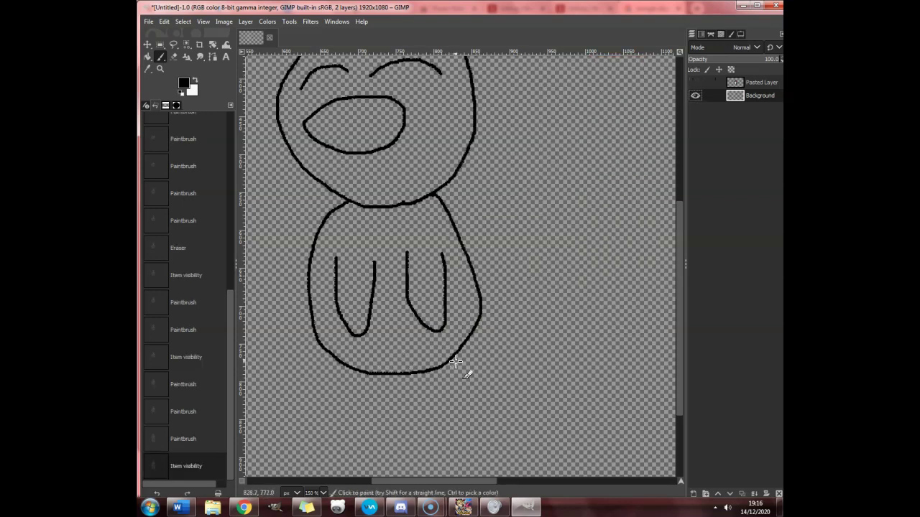
{"action": "mouse_move", "coordinate": [446, 365]}
{"action": "left_mouse_down"}
{"action": "mouse_move", "coordinate": [447, 396]}
{"action": "mouse_move", "coordinate": [481, 399]}
{"action": "mouse_move", "coordinate": [496, 363]}
{"action": "mouse_move", "coordinate": [465, 347]}
{"action": "left_mouse_up"}
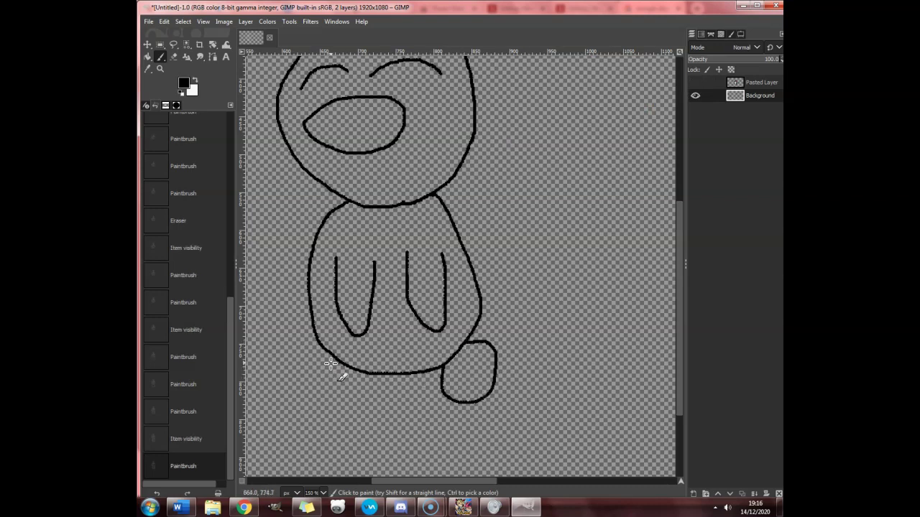
{"action": "mouse_move", "coordinate": [329, 354]}
{"action": "left_mouse_down"}
{"action": "mouse_move", "coordinate": [311, 384]}
{"action": "mouse_move", "coordinate": [328, 418]}
{"action": "left_mouse_up"}
{"action": "left_click_drag", "start_coordinate": [352, 370], "coordinate": [354, 372]}
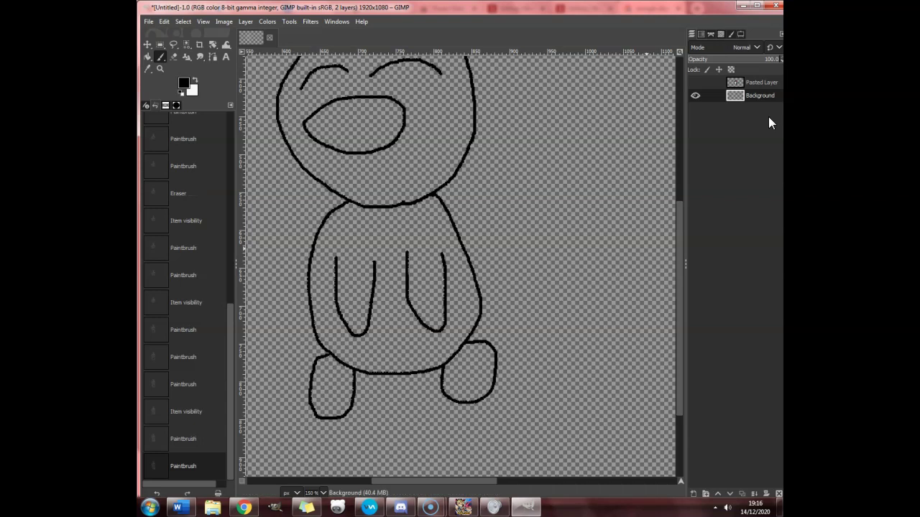
{"action": "left_click", "coordinate": [693, 83]}
{"action": "left_click", "coordinate": [692, 81]}
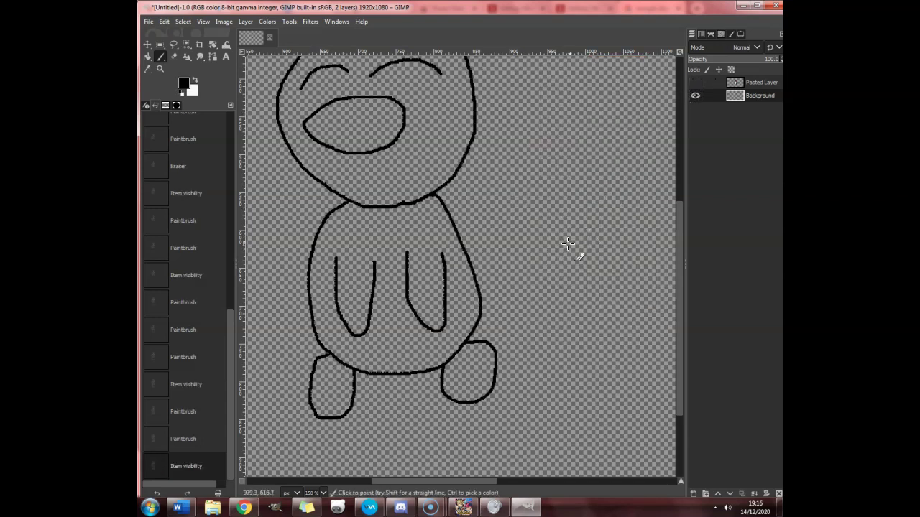
Undo both foot outlines at the bottom of the body.
{"action": "left_click", "coordinate": [167, 21]}
{"action": "left_click", "coordinate": [166, 33]}
{"action": "left_click", "coordinate": [166, 24]}
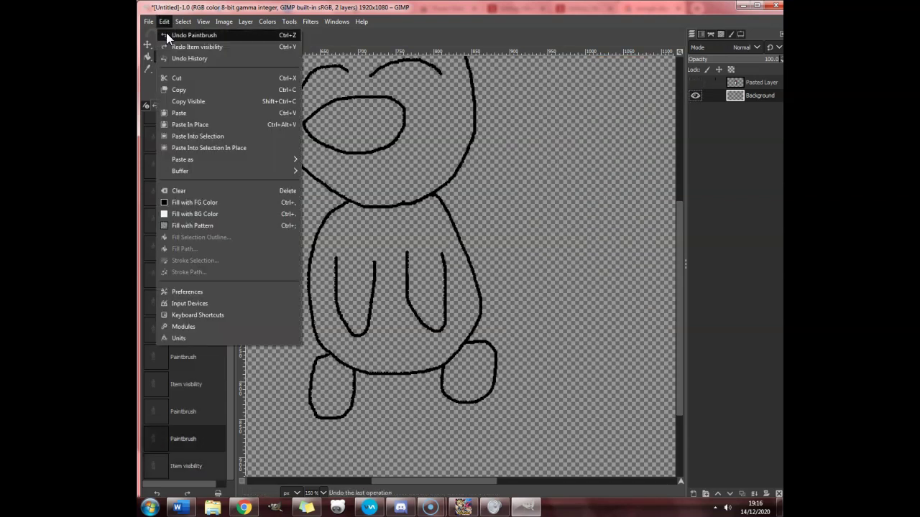
{"action": "left_click", "coordinate": [166, 34]}
{"action": "left_click", "coordinate": [163, 23]}
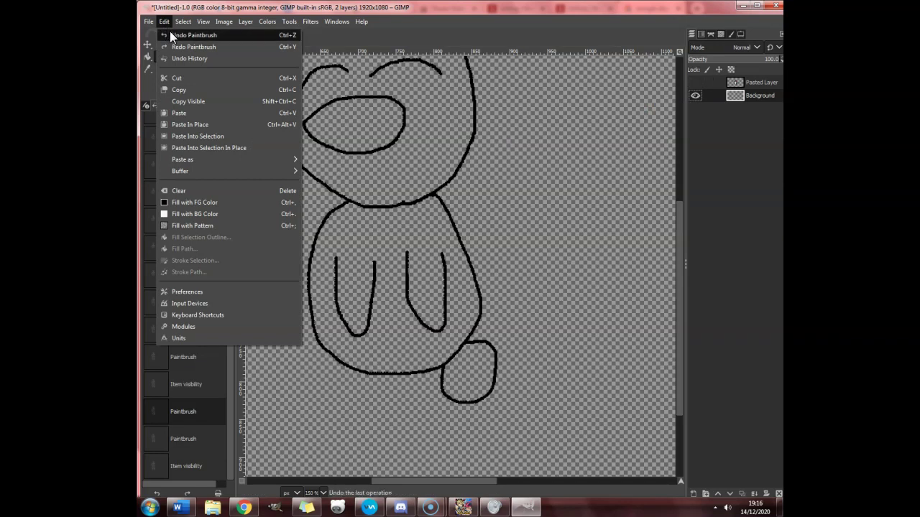
{"action": "left_click", "coordinate": [170, 35]}
Paint two short rounded feet, about 70 to 75 px wide, under the body's lower corners and check the reference layer.
{"action": "mouse_move", "coordinate": [473, 334]}
{"action": "left_mouse_down"}
{"action": "mouse_move", "coordinate": [472, 380]}
{"action": "mouse_move", "coordinate": [432, 371]}
{"action": "left_mouse_up"}
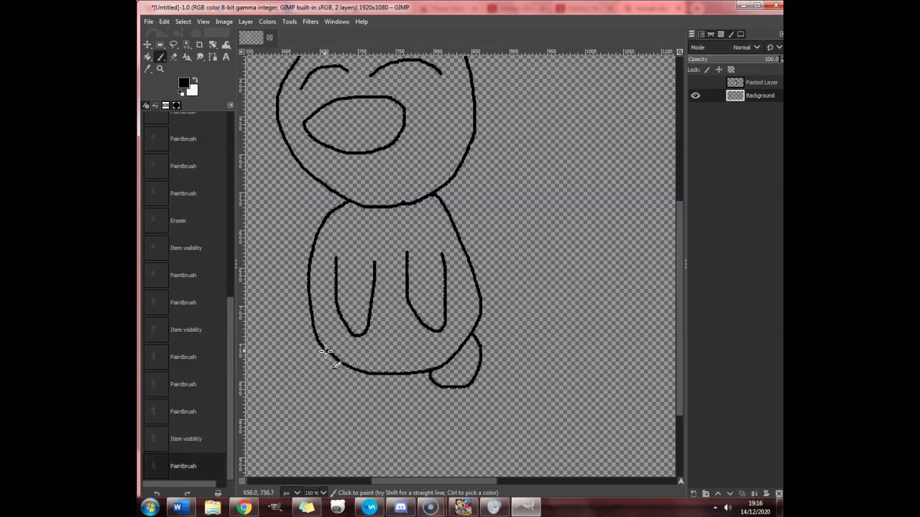
{"action": "left_click_drag", "start_coordinate": [313, 353], "coordinate": [309, 378]}
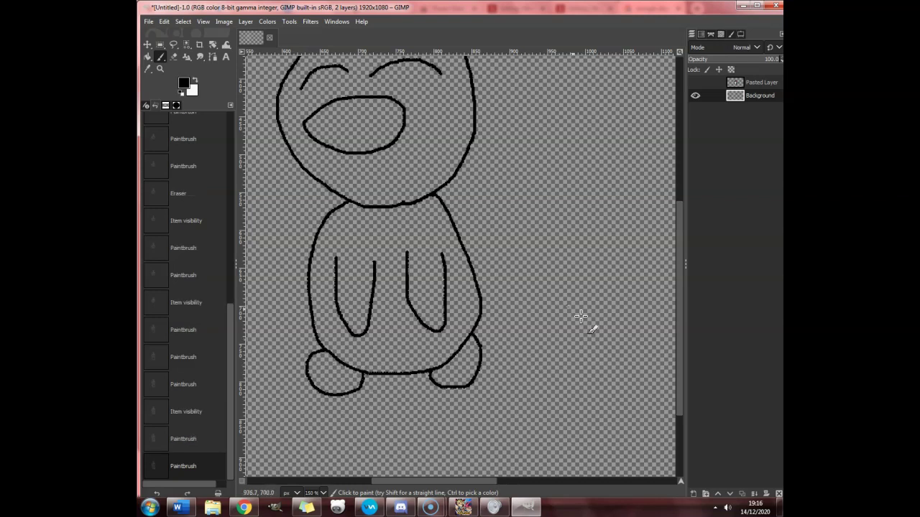
{"action": "left_click", "coordinate": [696, 83]}
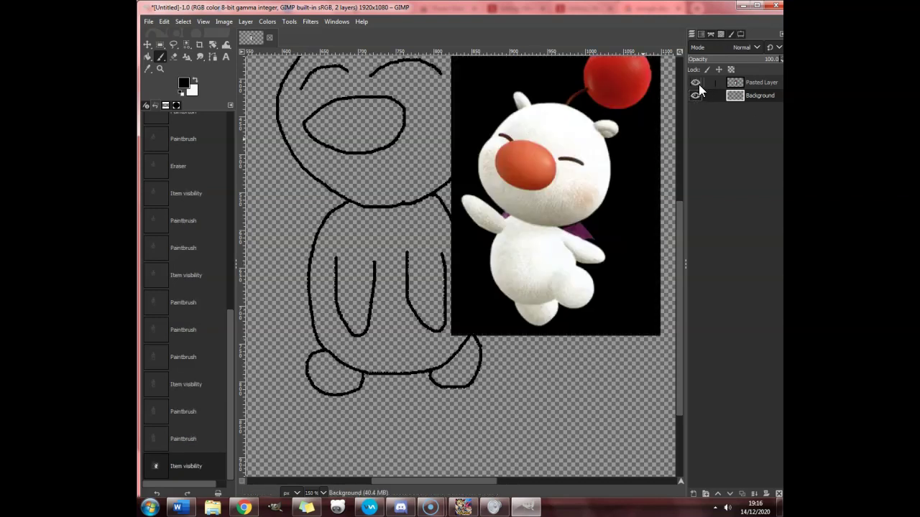
{"action": "left_click", "coordinate": [697, 84]}
Paint the upper edge of the right wing, about 170 px long, outward from the neck and check the reference layer.
{"action": "mouse_move", "coordinate": [436, 195]}
{"action": "left_mouse_down"}
{"action": "mouse_move", "coordinate": [479, 173]}
{"action": "mouse_move", "coordinate": [566, 171]}
{"action": "left_mouse_up"}
{"action": "left_click", "coordinate": [457, 233]}
{"action": "left_click", "coordinate": [696, 84]}
{"action": "left_click", "coordinate": [695, 83]}
{"action": "left_click", "coordinate": [695, 83]}
{"action": "left_click", "coordinate": [696, 84]}
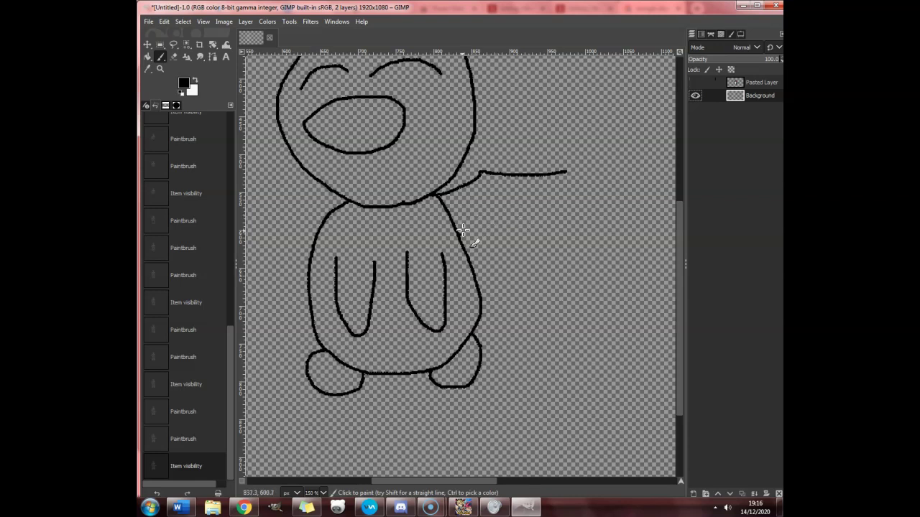
Try painting the right wing's lower edge outward from the side of the body and undo it.
{"action": "left_click_drag", "start_coordinate": [458, 233], "coordinate": [573, 211]}
{"action": "left_click", "coordinate": [168, 23]}
{"action": "left_click", "coordinate": [167, 32]}
{"action": "left_click", "coordinate": [164, 21]}
{"action": "left_click", "coordinate": [167, 33]}
Paint the right wing's scalloped lower edge and close its outer end with a curved stroke between the two edges.
{"action": "mouse_move", "coordinate": [460, 235]}
{"action": "left_mouse_down"}
{"action": "mouse_move", "coordinate": [495, 241]}
{"action": "mouse_move", "coordinate": [517, 222]}
{"action": "mouse_move", "coordinate": [572, 215]}
{"action": "mouse_move", "coordinate": [564, 182]}
{"action": "left_mouse_up"}
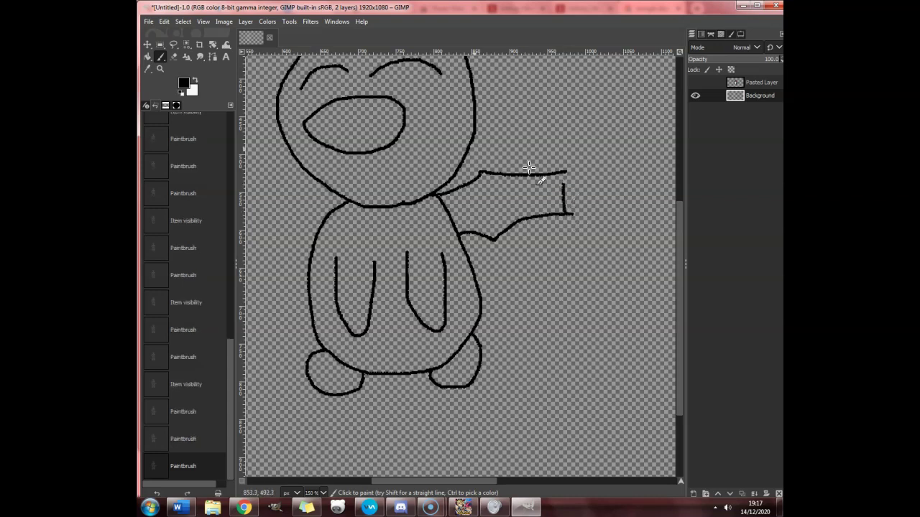
{"action": "left_click", "coordinate": [164, 22]}
{"action": "left_click", "coordinate": [172, 35]}
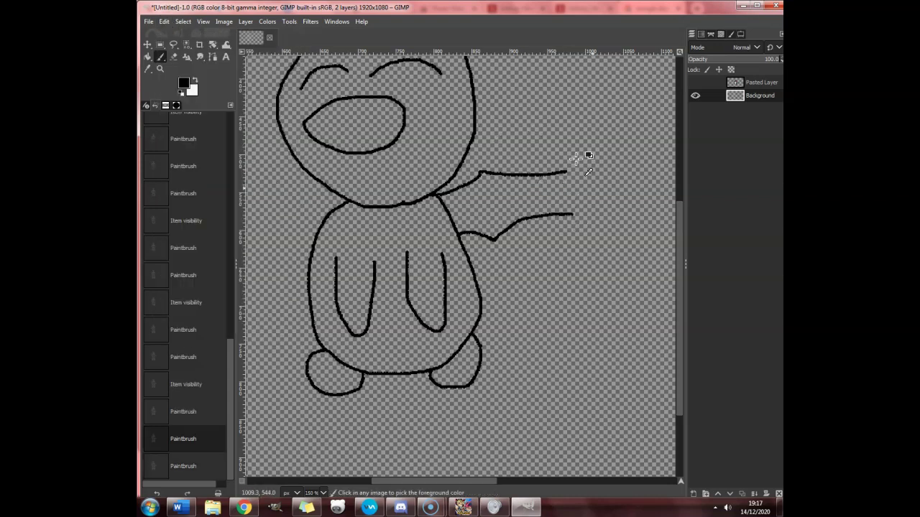
{"action": "scroll", "coordinate": [587, 149], "scroll_direction": "up", "scroll_amount": 2}
{"action": "mouse_move", "coordinate": [558, 239]}
{"action": "left_mouse_down"}
{"action": "mouse_move", "coordinate": [572, 233]}
{"action": "mouse_move", "coordinate": [552, 209]}
{"action": "mouse_move", "coordinate": [539, 153]}
{"action": "left_mouse_up"}
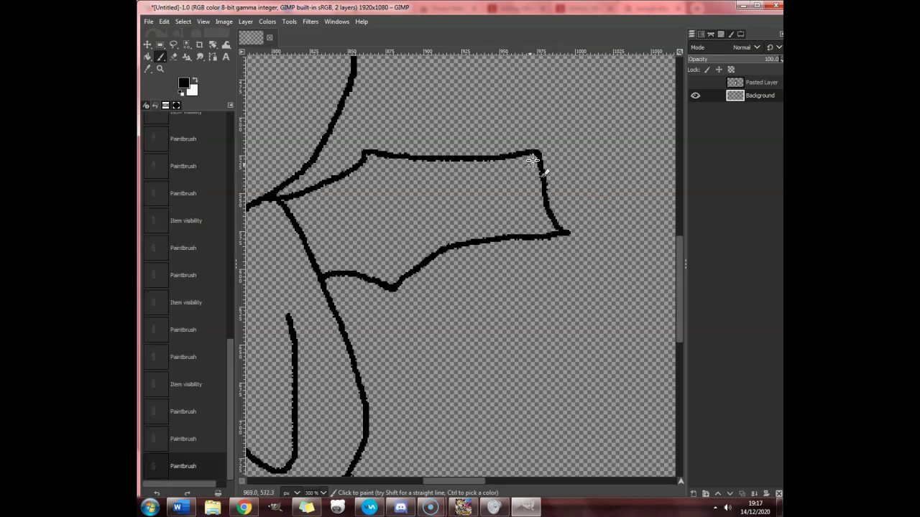
Paint a pointed, scalloped wing about 185 px wide on the left side of the body, angled upward from the neck.
{"action": "scroll", "coordinate": [373, 261], "scroll_direction": "down", "scroll_amount": 3}
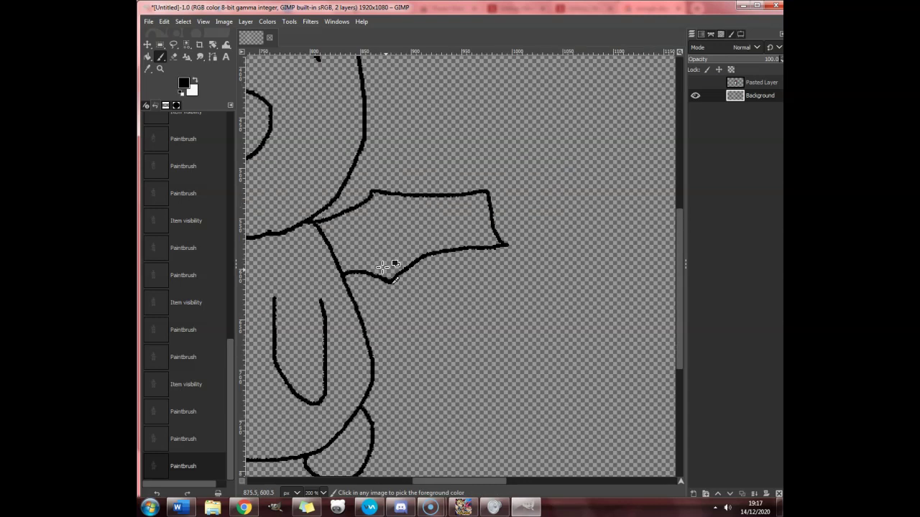
{"action": "left_click_drag", "start_coordinate": [492, 480], "coordinate": [403, 476]}
{"action": "scroll", "coordinate": [388, 254], "scroll_direction": "up", "scroll_amount": 2}
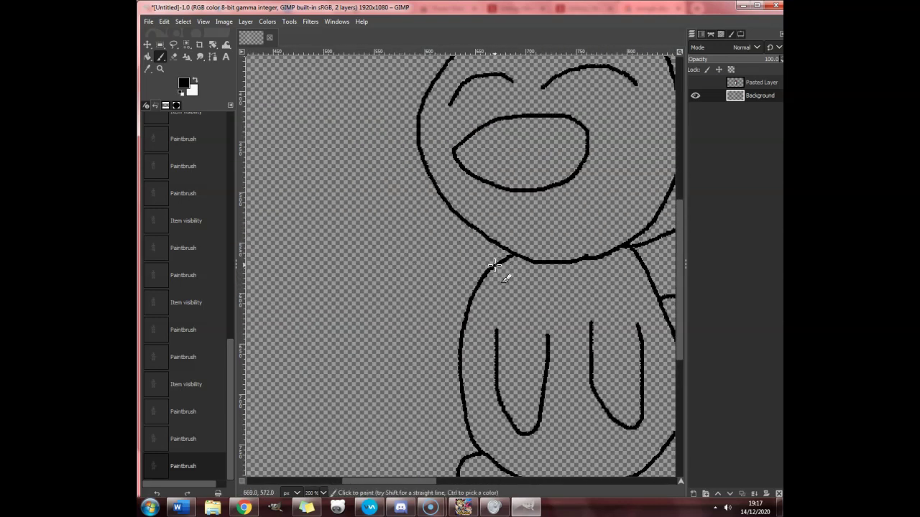
{"action": "left_click", "coordinate": [164, 21]}
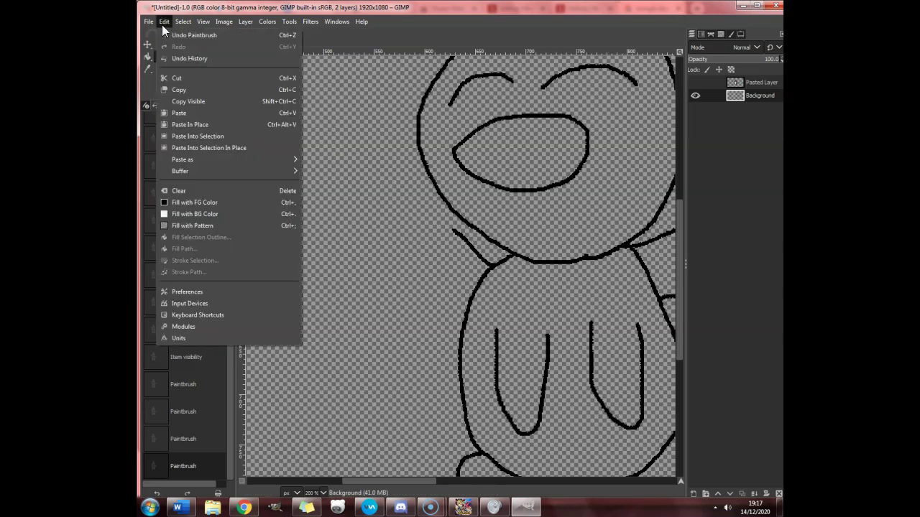
{"action": "left_click", "coordinate": [176, 33]}
{"action": "mouse_move", "coordinate": [487, 267]}
{"action": "left_mouse_down"}
{"action": "mouse_move", "coordinate": [444, 240]}
{"action": "mouse_move", "coordinate": [377, 170]}
{"action": "mouse_move", "coordinate": [369, 146]}
{"action": "left_mouse_up"}
{"action": "mouse_move", "coordinate": [458, 323]}
{"action": "left_mouse_down"}
{"action": "mouse_move", "coordinate": [440, 305]}
{"action": "mouse_move", "coordinate": [407, 309]}
{"action": "mouse_move", "coordinate": [342, 231]}
{"action": "mouse_move", "coordinate": [313, 214]}
{"action": "mouse_move", "coordinate": [350, 191]}
{"action": "mouse_move", "coordinate": [374, 152]}
{"action": "left_mouse_up"}
{"action": "key", "text": "ctrl+shift+j"}
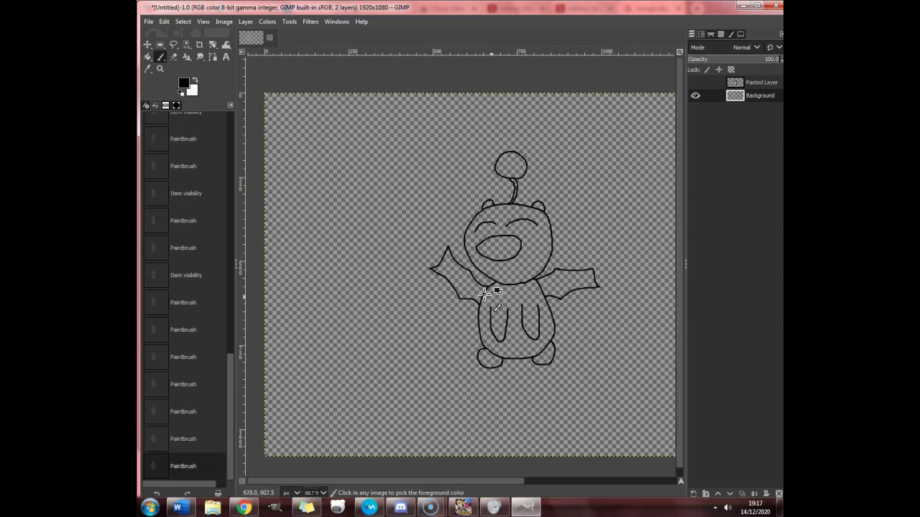
Add a transparent 1920 x 1080 px layer named arms above the Background layer.
{"action": "right_click", "coordinate": [701, 148]}
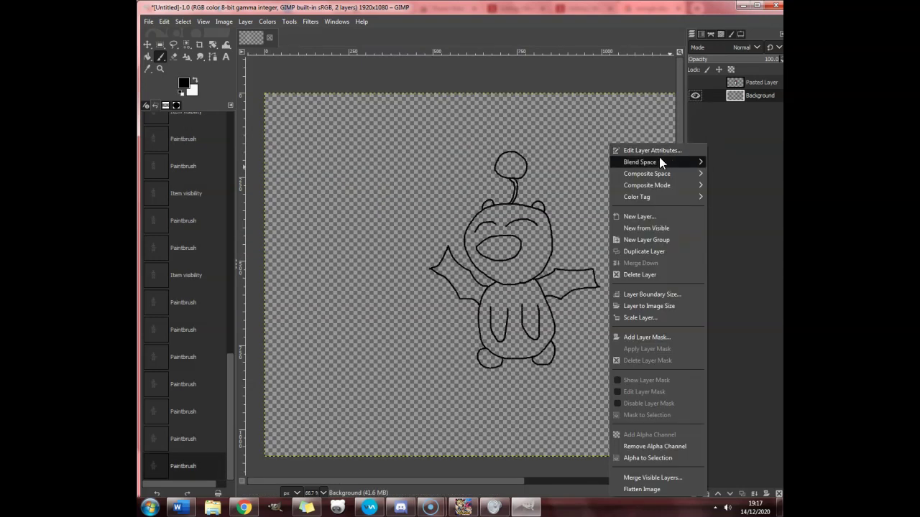
{"action": "left_click", "coordinate": [642, 212]}
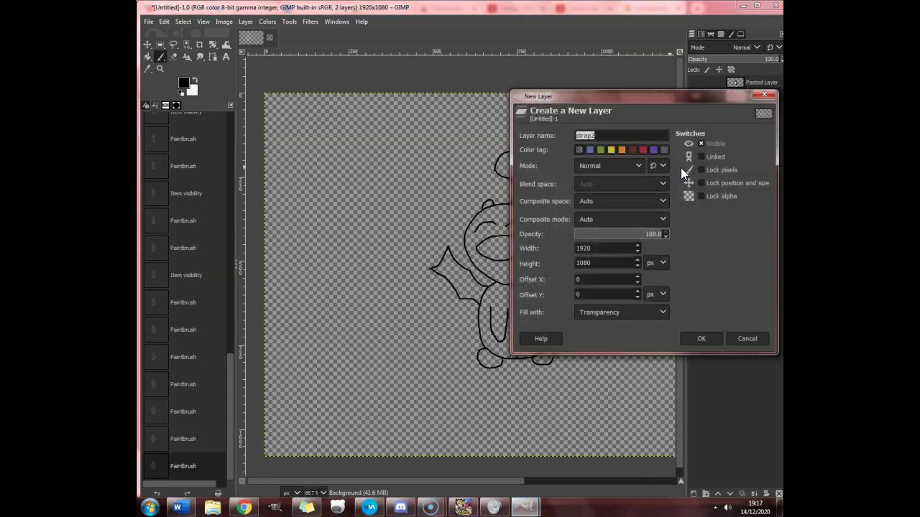
{"action": "type", "text": "arms"}
{"action": "left_click", "coordinate": [696, 341]}
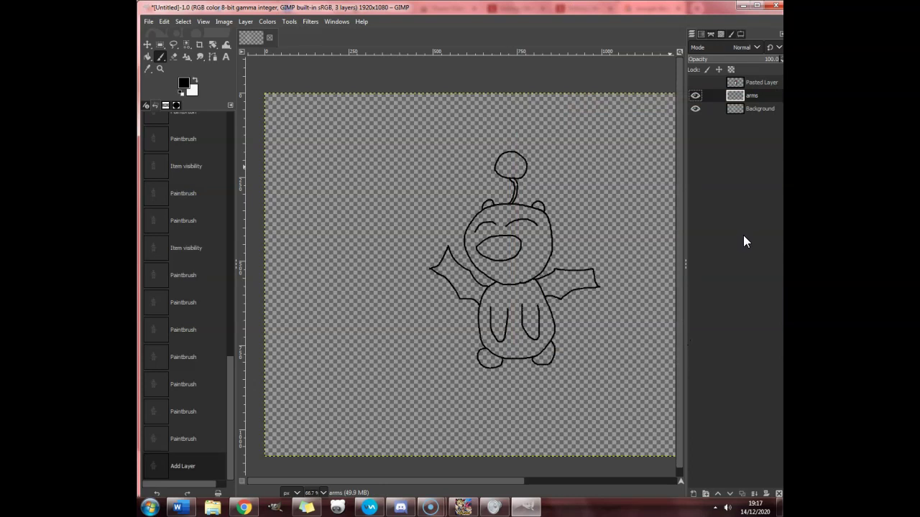
{"action": "scroll", "coordinate": [626, 297], "scroll_direction": "up", "scroll_amount": 2}
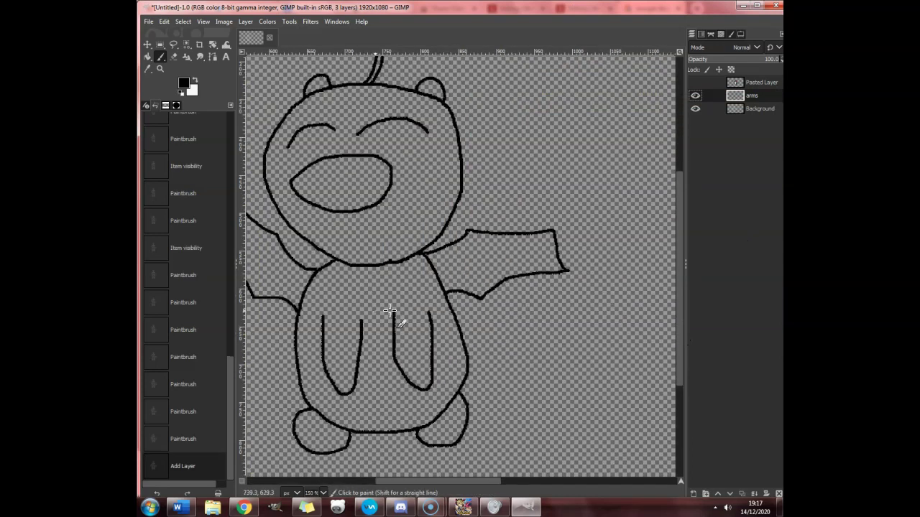
{"action": "key", "text": "Delete"}
{"action": "key", "text": "Delete"}
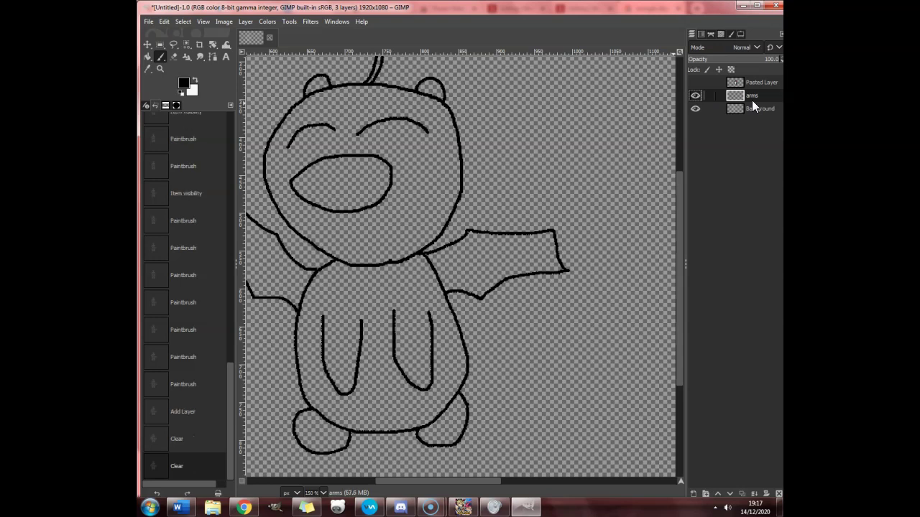
{"action": "right_click", "coordinate": [752, 100]}
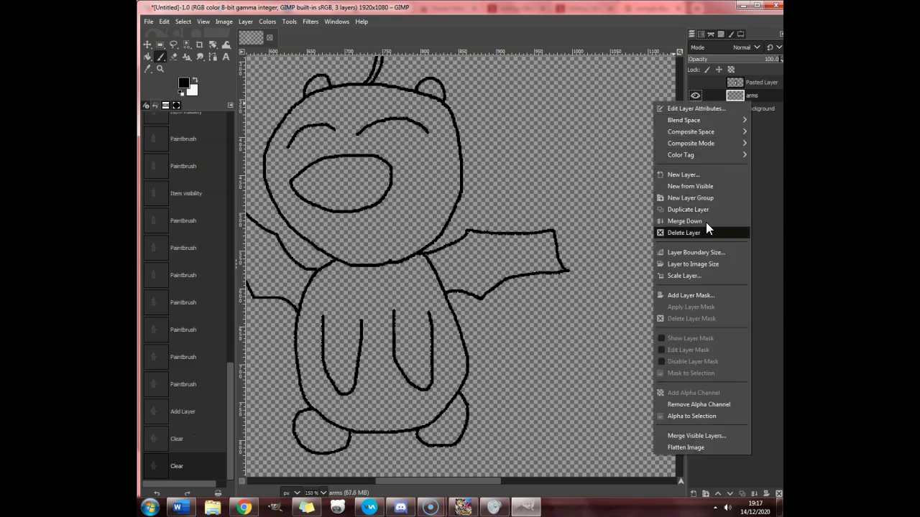
{"action": "key", "text": "Escape"}
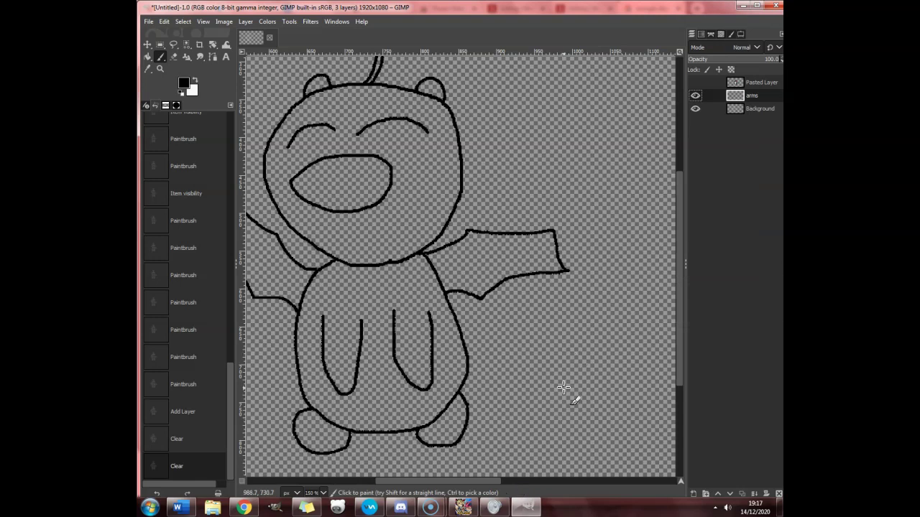
{"action": "left_click", "coordinate": [695, 83]}
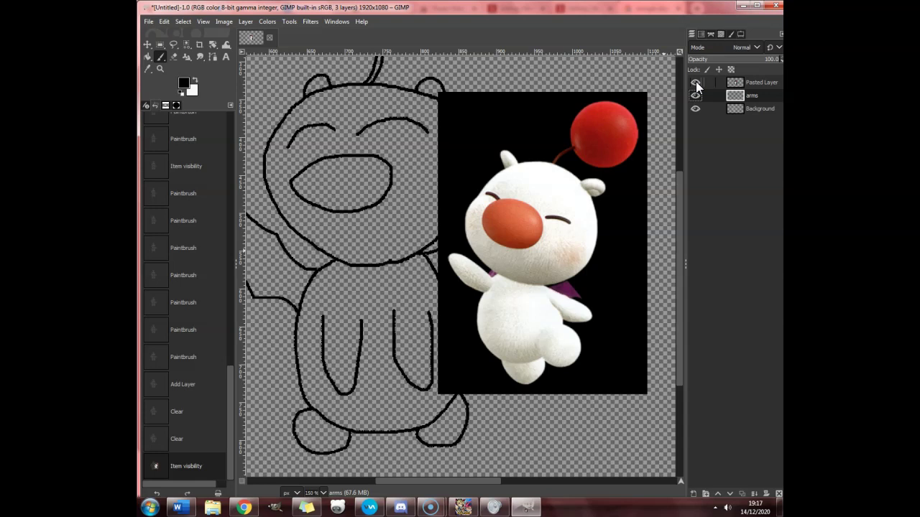
{"action": "left_click", "coordinate": [695, 83]}
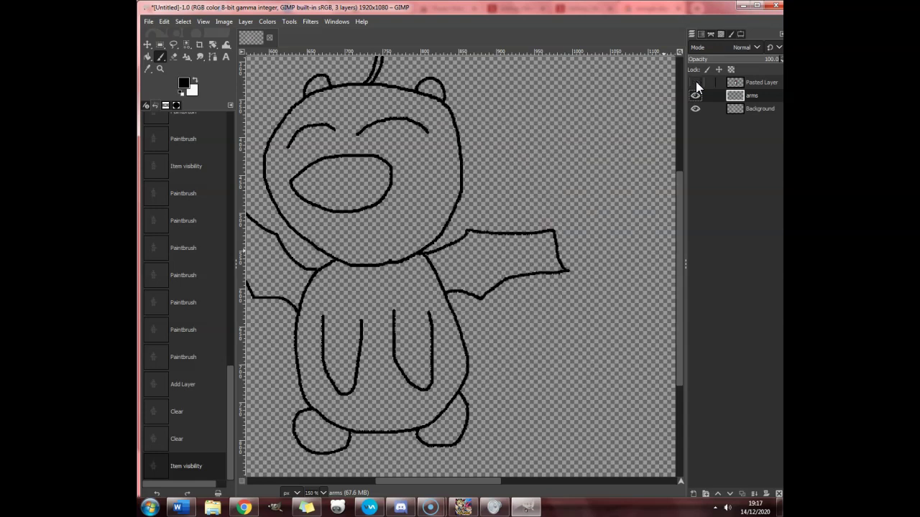
Erase both U-shaped arms inside the body on the Background layer.
{"action": "left_click", "coordinate": [172, 57]}
{"action": "scroll", "coordinate": [318, 322], "scroll_direction": "up", "scroll_amount": 1}
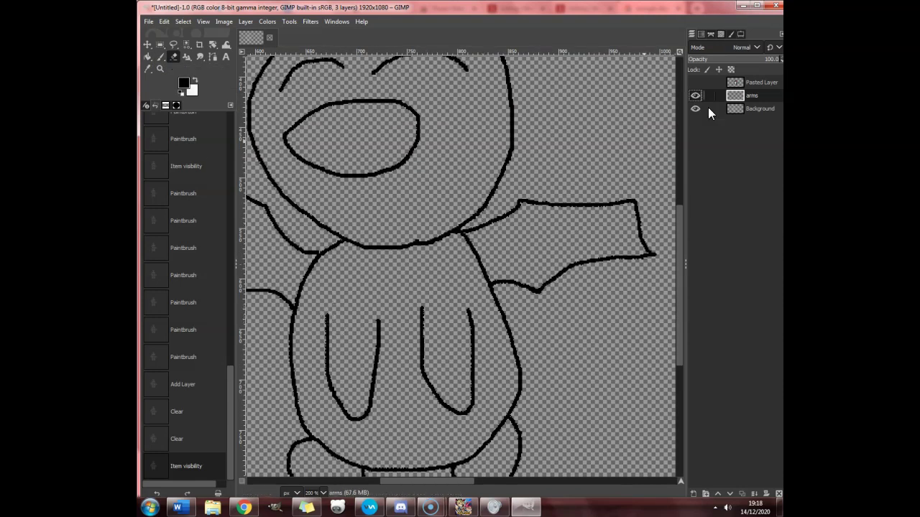
{"action": "left_click", "coordinate": [741, 35]}
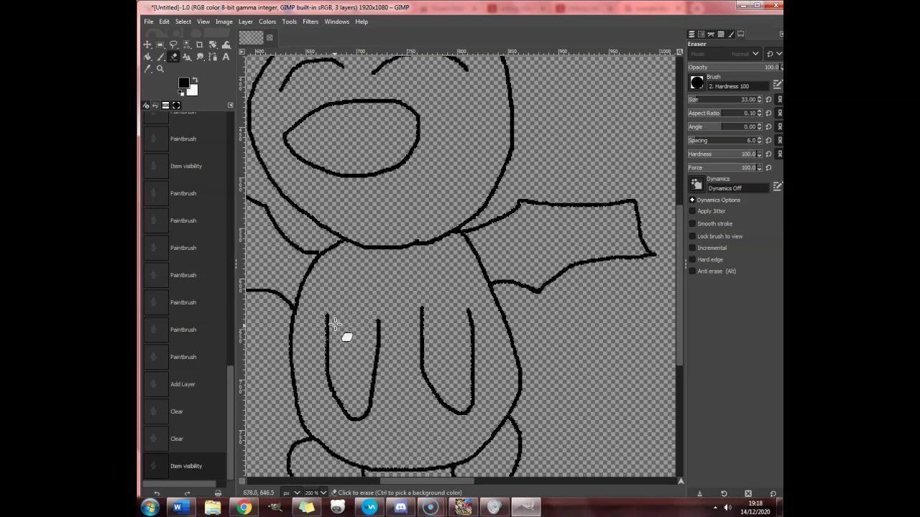
{"action": "left_click", "coordinate": [345, 396]}
{"action": "left_click", "coordinate": [692, 35]}
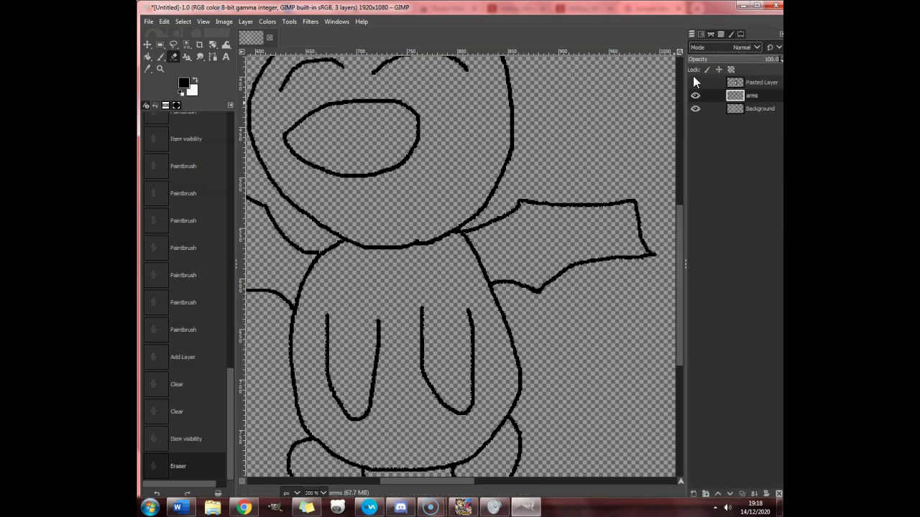
{"action": "left_click", "coordinate": [740, 108]}
{"action": "mouse_move", "coordinate": [422, 316]}
{"action": "left_mouse_down"}
{"action": "mouse_move", "coordinate": [439, 390]}
{"action": "mouse_move", "coordinate": [460, 409]}
{"action": "mouse_move", "coordinate": [472, 316]}
{"action": "left_mouse_up"}
{"action": "mouse_move", "coordinate": [378, 320]}
{"action": "left_mouse_down"}
{"action": "mouse_move", "coordinate": [373, 414]}
{"action": "mouse_move", "coordinate": [345, 398]}
{"action": "mouse_move", "coordinate": [330, 318]}
{"action": "left_mouse_up"}
Paint a new left arm on the body as a narrow U-shape slanting down toward the belly's centre.
{"action": "key", "text": "p"}
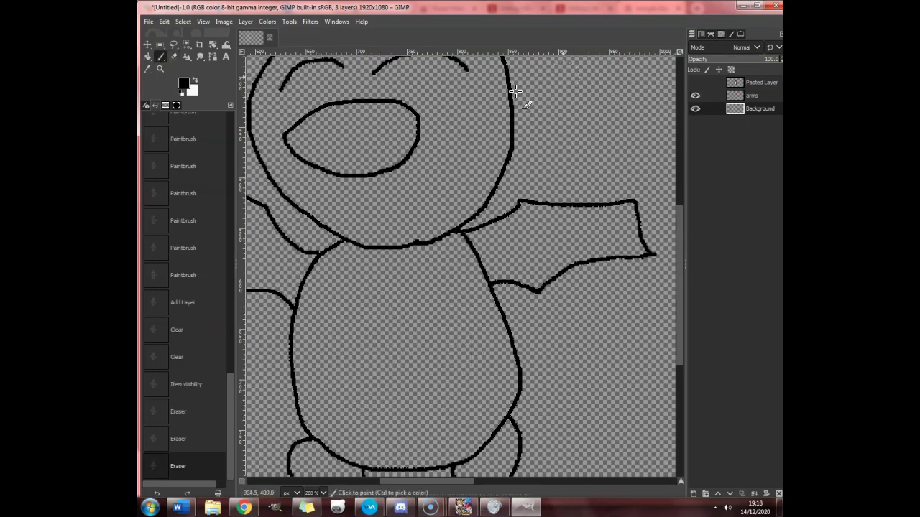
{"action": "left_click", "coordinate": [729, 33]}
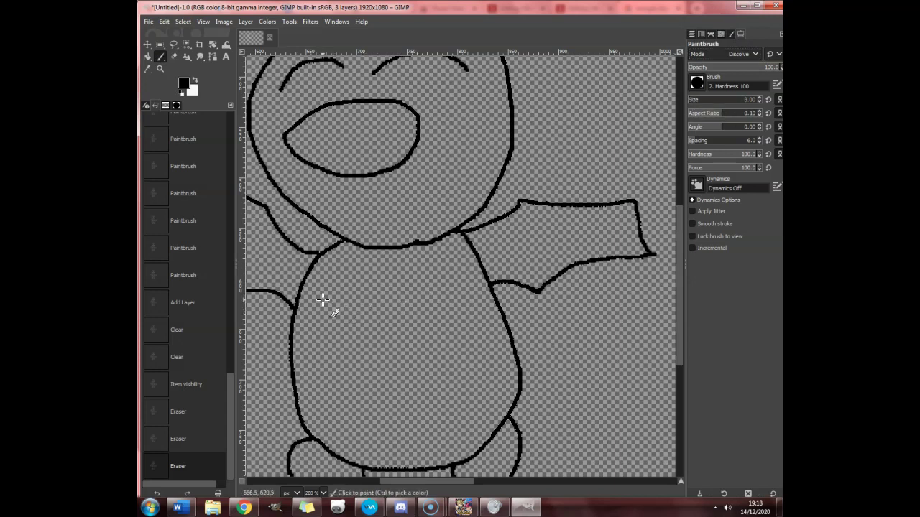
{"action": "mouse_move", "coordinate": [309, 299]}
{"action": "left_mouse_down"}
{"action": "mouse_move", "coordinate": [339, 378]}
{"action": "mouse_move", "coordinate": [373, 397]}
{"action": "mouse_move", "coordinate": [378, 374]}
{"action": "mouse_move", "coordinate": [347, 295]}
{"action": "left_mouse_up"}
Try painting a nearly upright narrow right arm on the body and undo it.
{"action": "mouse_move", "coordinate": [449, 283]}
{"action": "left_mouse_down"}
{"action": "mouse_move", "coordinate": [426, 376]}
{"action": "mouse_move", "coordinate": [435, 398]}
{"action": "mouse_move", "coordinate": [455, 393]}
{"action": "mouse_move", "coordinate": [474, 293]}
{"action": "left_mouse_up"}
{"action": "left_click", "coordinate": [164, 21]}
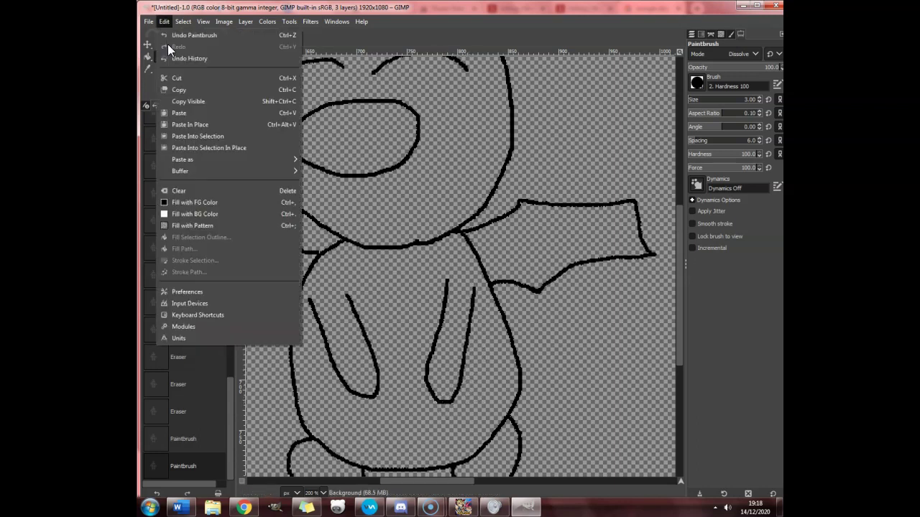
{"action": "left_click", "coordinate": [169, 41]}
Paint the right arm as a narrow U-shape slanting inward and extend the left arm's two lines upward toward the shoulder.
{"action": "mouse_move", "coordinate": [444, 274]}
{"action": "left_mouse_down"}
{"action": "mouse_move", "coordinate": [401, 385]}
{"action": "mouse_move", "coordinate": [407, 400]}
{"action": "mouse_move", "coordinate": [420, 400]}
{"action": "mouse_move", "coordinate": [440, 370]}
{"action": "mouse_move", "coordinate": [474, 285]}
{"action": "left_mouse_up"}
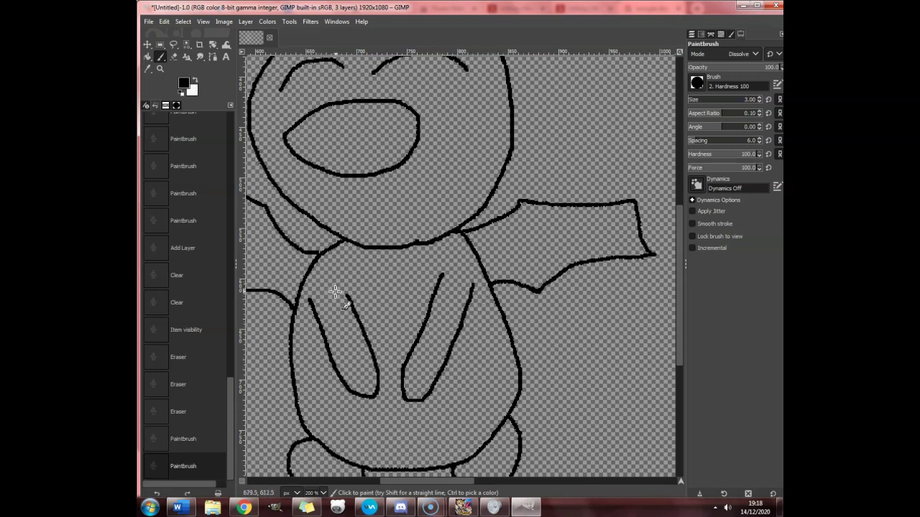
{"action": "scroll", "coordinate": [359, 285], "scroll_direction": "up", "scroll_amount": 1}
{"action": "left_click_drag", "start_coordinate": [352, 303], "coordinate": [334, 262]}
{"action": "left_click_drag", "start_coordinate": [299, 314], "coordinate": [286, 281]}
{"action": "scroll", "coordinate": [440, 337], "scroll_direction": "down", "scroll_amount": 2}
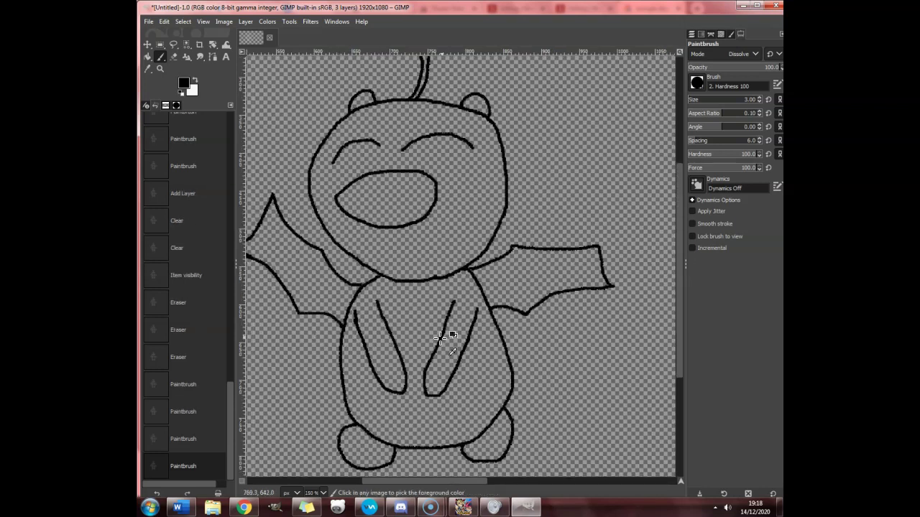
{"action": "scroll", "coordinate": [520, 325], "scroll_direction": "down", "scroll_amount": 1}
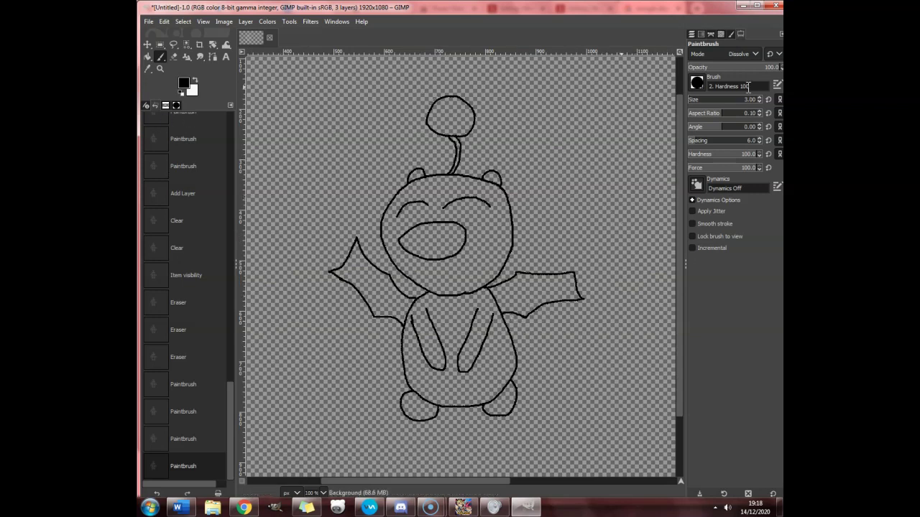
Show the pasted reference layer, pick a pale pinkish white from the creature's face and make it the background colour.
{"action": "left_click", "coordinate": [691, 35]}
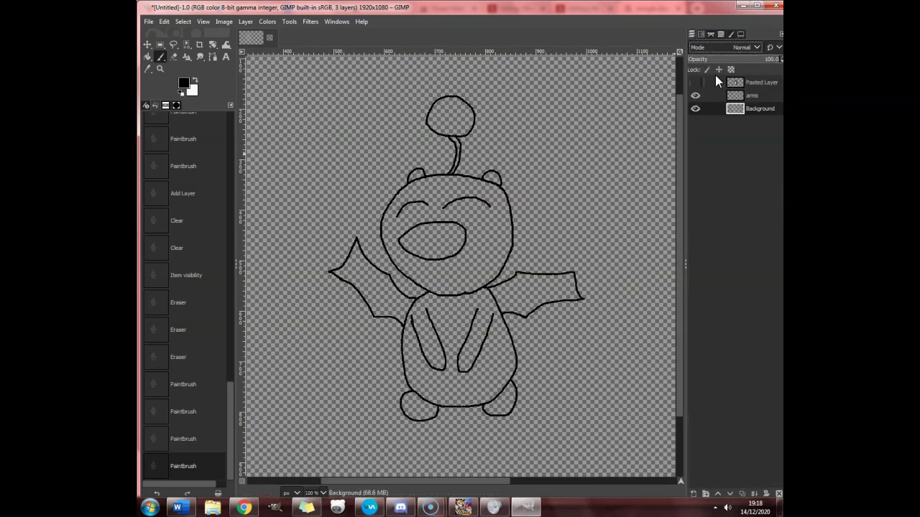
{"action": "left_click", "coordinate": [695, 83]}
{"action": "left_click", "coordinate": [148, 68]}
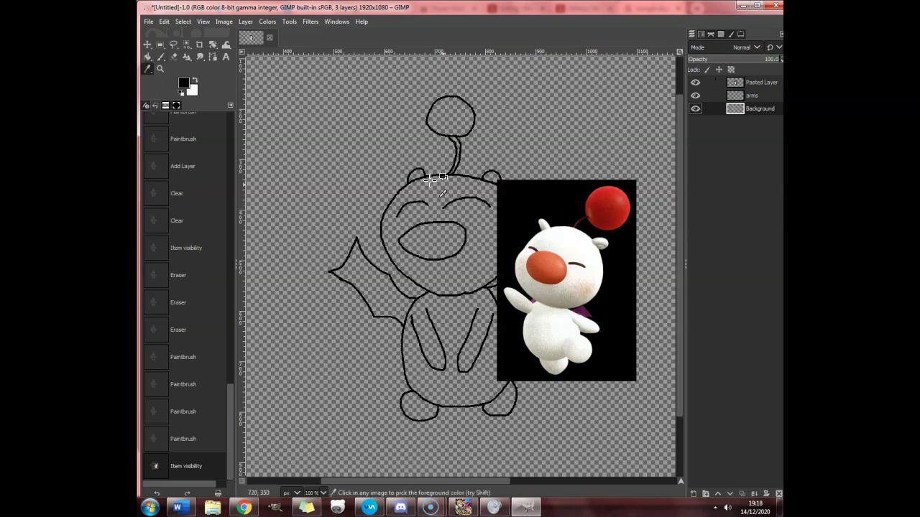
{"action": "key", "text": "2"}
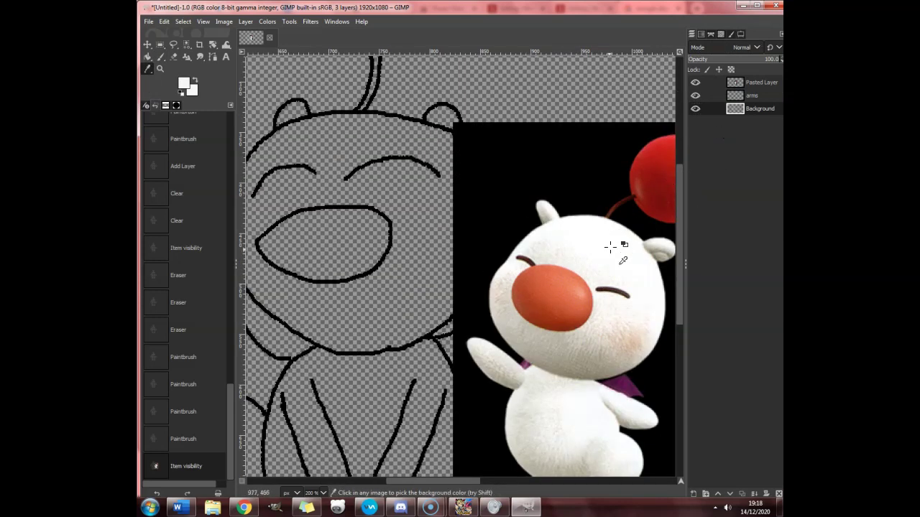
{"action": "scroll", "coordinate": [603, 259], "scroll_direction": "up", "scroll_amount": 4, "text": "ctrl"}
{"action": "scroll", "coordinate": [547, 288], "scroll_direction": "up", "scroll_amount": 5, "text": "ctrl"}
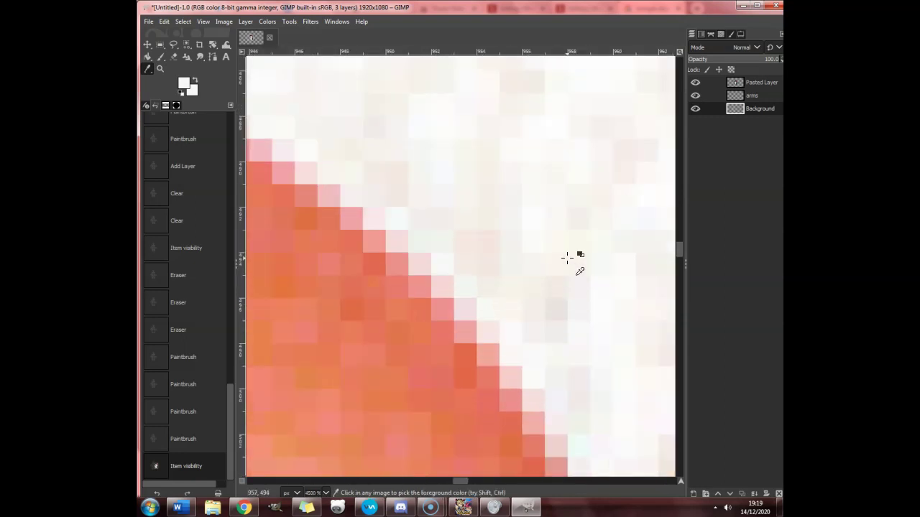
{"action": "scroll", "coordinate": [668, 126], "scroll_direction": "down", "scroll_amount": 10, "text": "ctrl"}
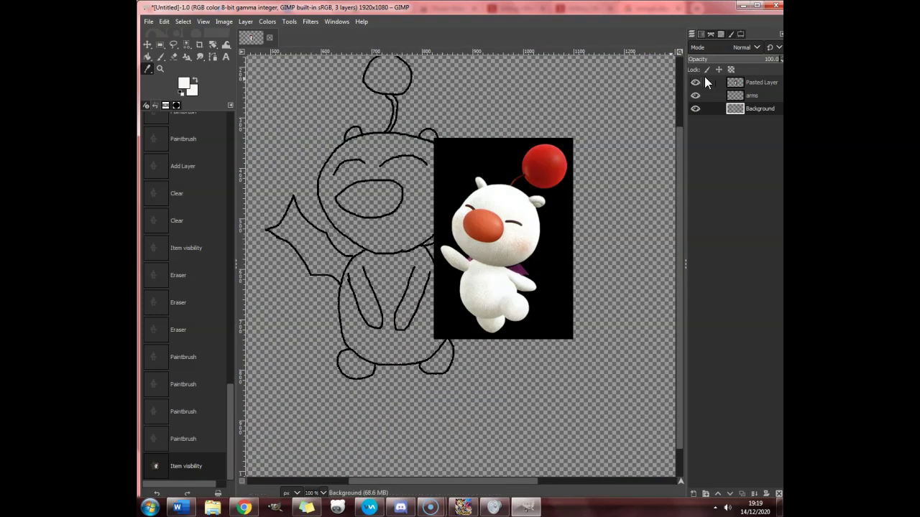
{"action": "left_click", "coordinate": [761, 83]}
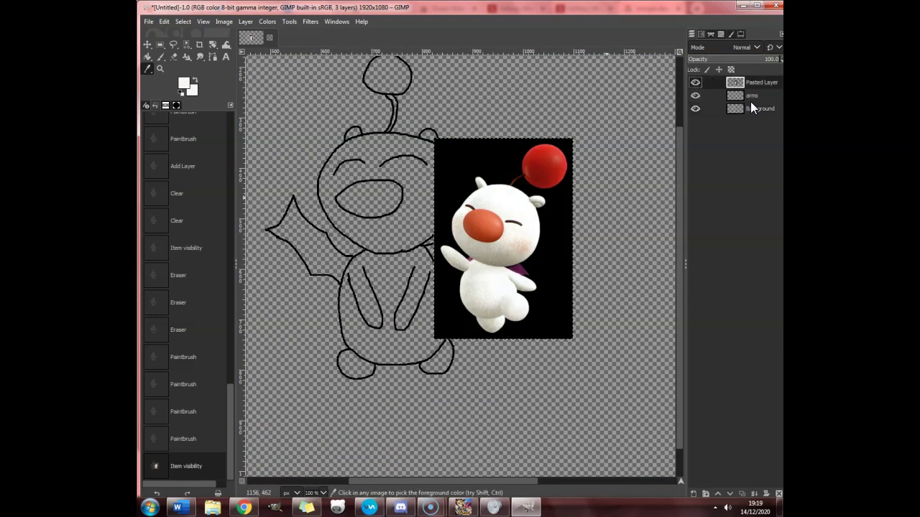
{"action": "scroll", "coordinate": [530, 224], "scroll_direction": "up", "scroll_amount": 3, "text": "ctrl"}
{"action": "scroll", "coordinate": [461, 235], "scroll_direction": "up", "scroll_amount": 6, "text": "ctrl"}
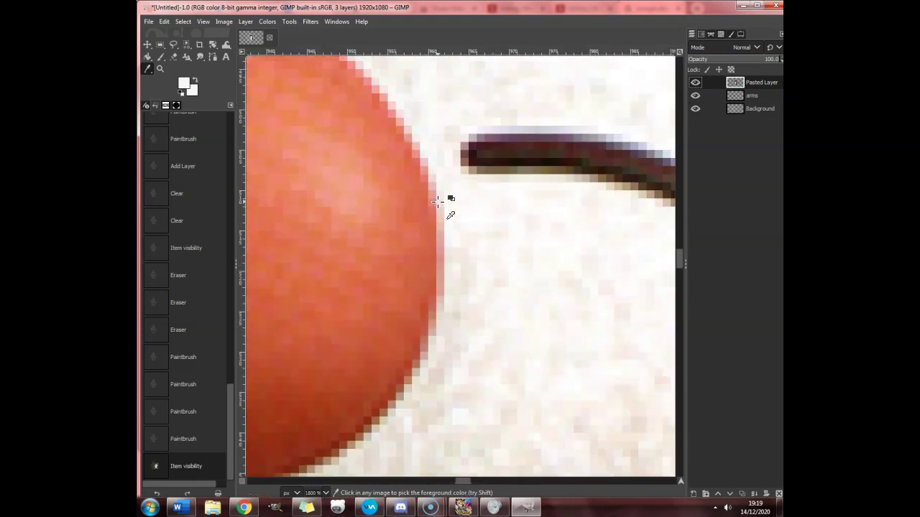
{"action": "scroll", "coordinate": [439, 201], "scroll_direction": "up", "scroll_amount": 1, "text": "ctrl"}
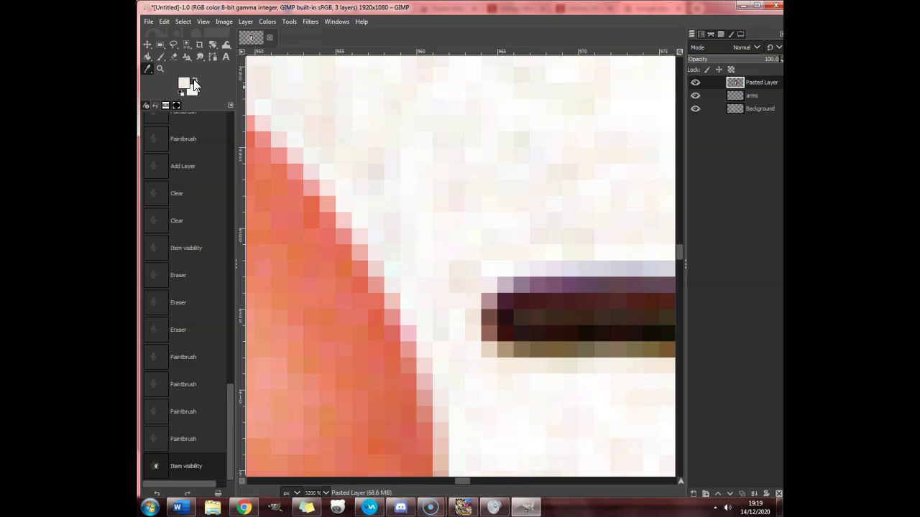
Pick the dark brown of the reference's eye line and bucket-fill both eye arcs with it on the Background layer.
{"action": "left_click", "coordinate": [584, 315]}
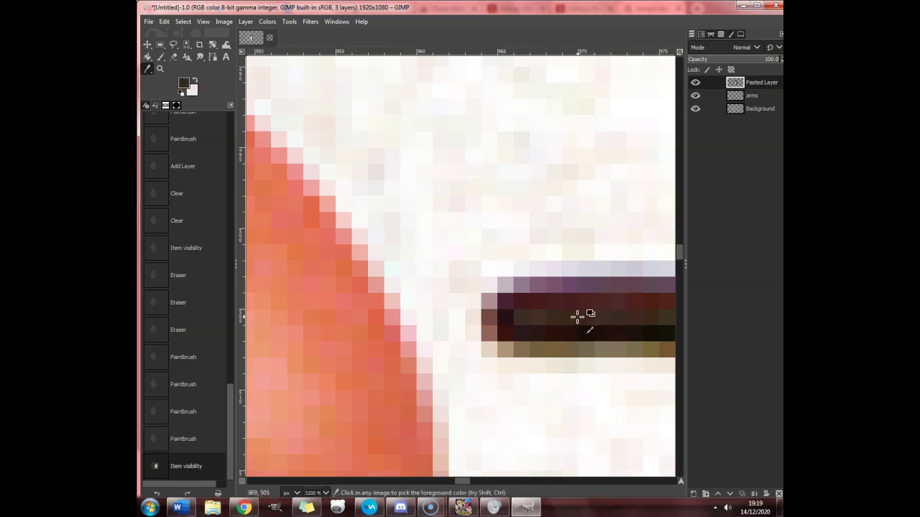
{"action": "scroll", "coordinate": [599, 151], "scroll_direction": "down", "scroll_amount": 10}
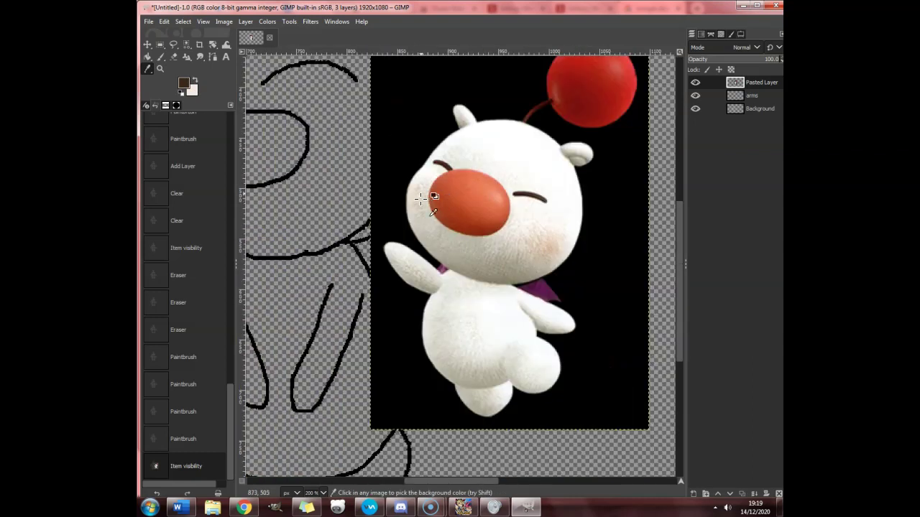
{"action": "left_click", "coordinate": [148, 57]}
{"action": "scroll", "coordinate": [305, 137], "scroll_direction": "up", "scroll_amount": 5}
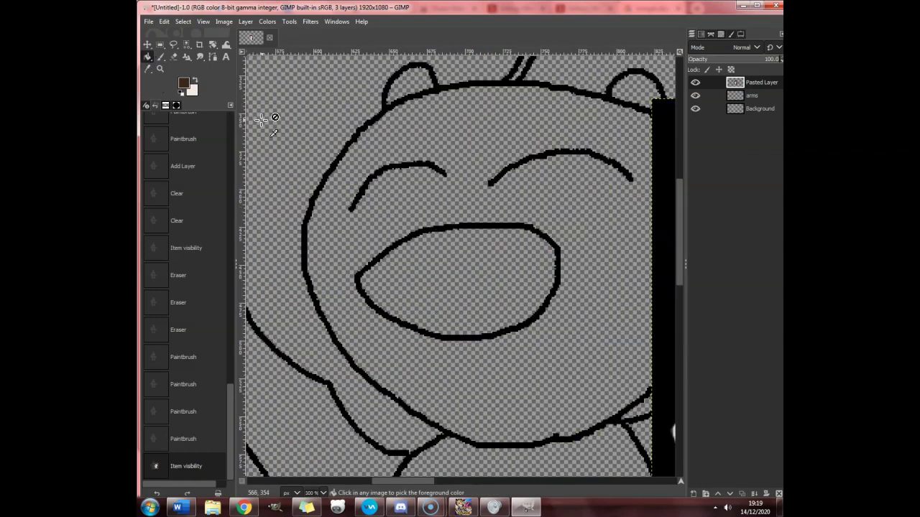
{"action": "left_click", "coordinate": [740, 105]}
{"action": "left_click", "coordinate": [426, 166]}
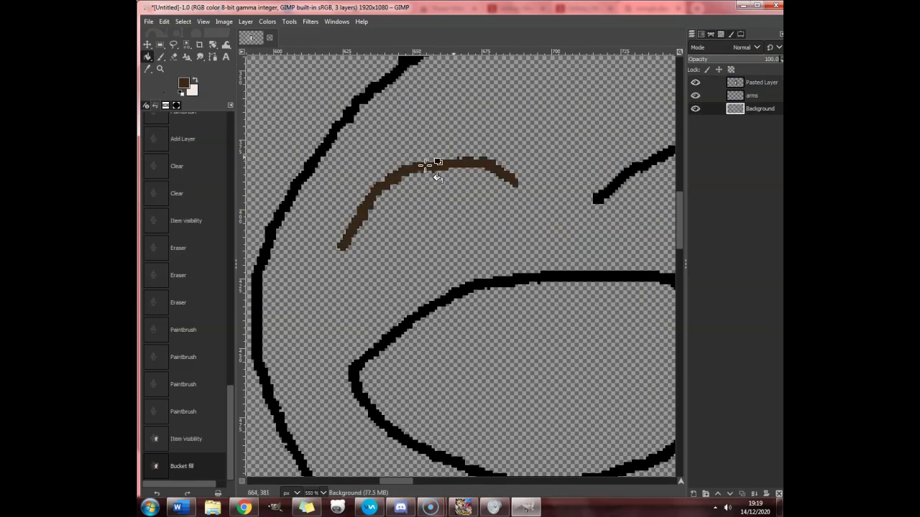
{"action": "left_click", "coordinate": [651, 161]}
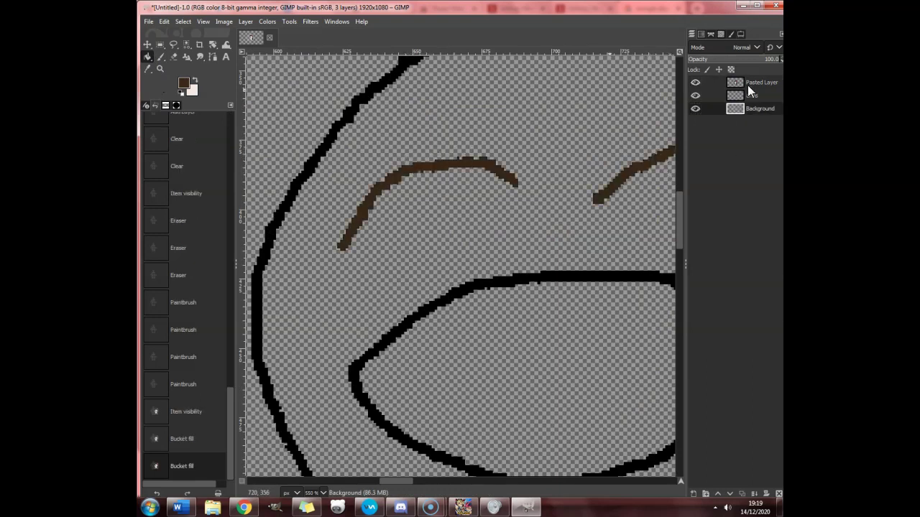
Swap to the pale pinkish white and bucket-fill the head, body, both feet and both ears.
{"action": "left_click", "coordinate": [192, 85]}
{"action": "left_click", "coordinate": [467, 139]}
{"action": "scroll", "coordinate": [467, 188], "scroll_direction": "down", "scroll_amount": 4}
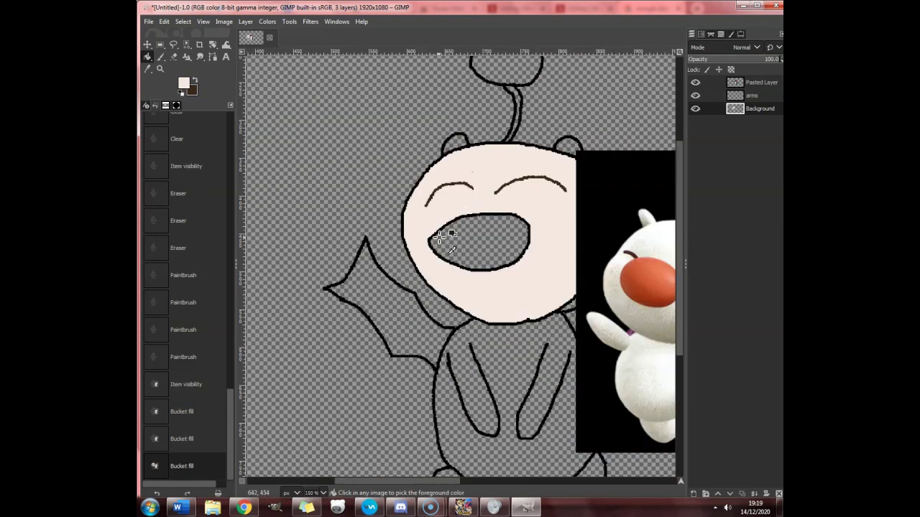
{"action": "left_click", "coordinate": [484, 339]}
{"action": "scroll", "coordinate": [484, 341], "scroll_direction": "down", "scroll_amount": 5}
{"action": "left_click", "coordinate": [474, 280]}
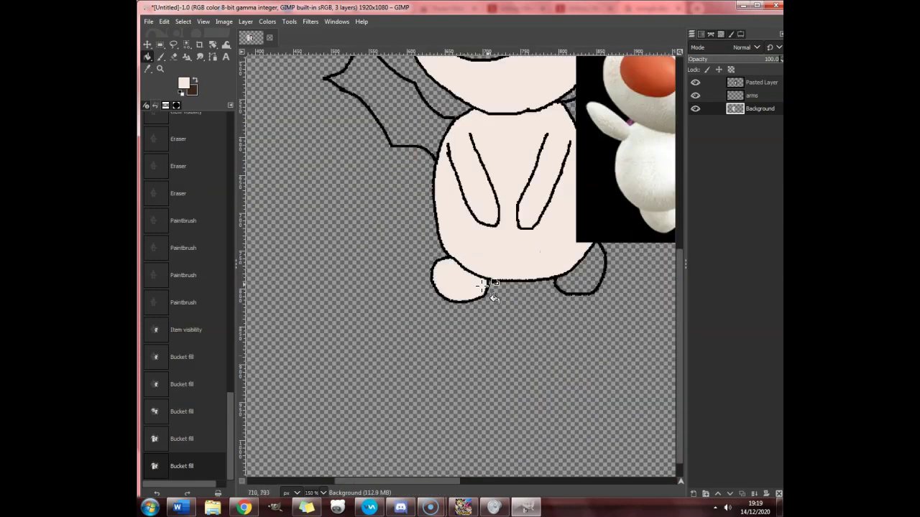
{"action": "left_click", "coordinate": [580, 271]}
{"action": "scroll", "coordinate": [579, 271], "scroll_direction": "up", "scroll_amount": 5}
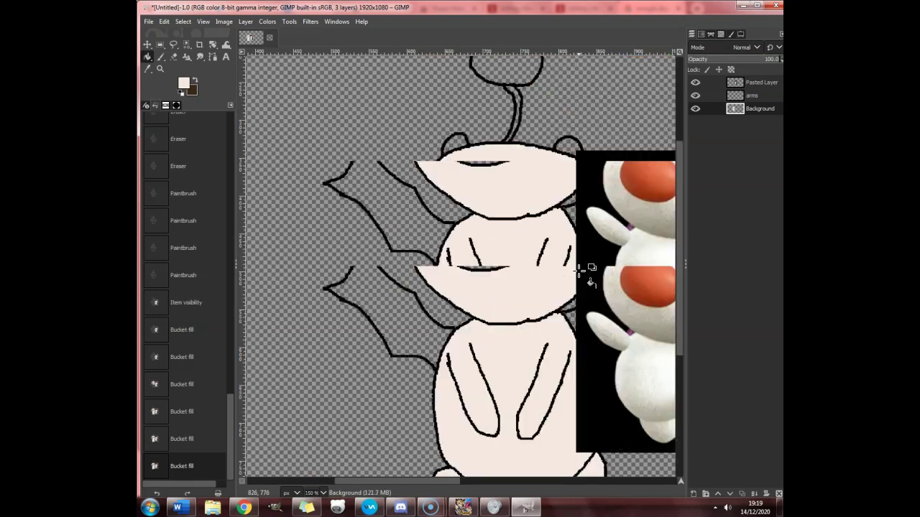
{"action": "left_click", "coordinate": [567, 146]}
{"action": "left_click", "coordinate": [456, 144]}
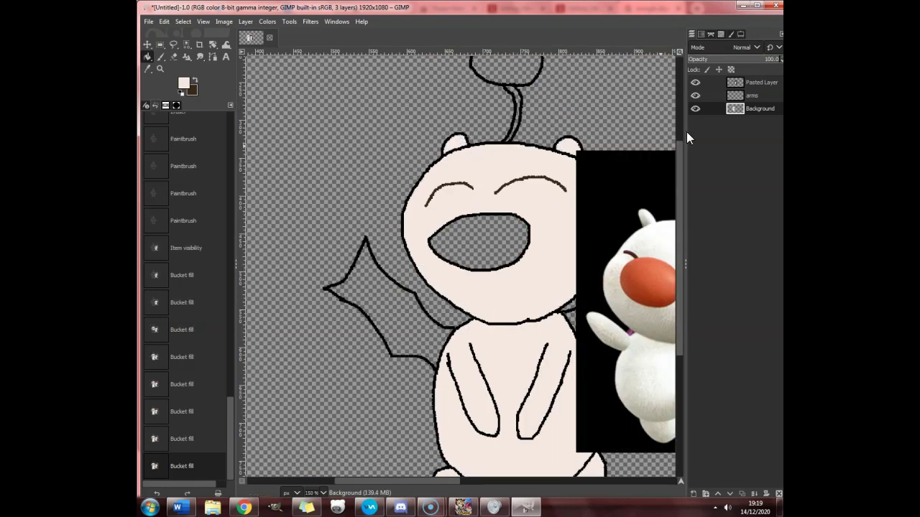
Pick a red from the pom-pom on the pasted reference layer as the foreground colour.
{"action": "left_click", "coordinate": [754, 85]}
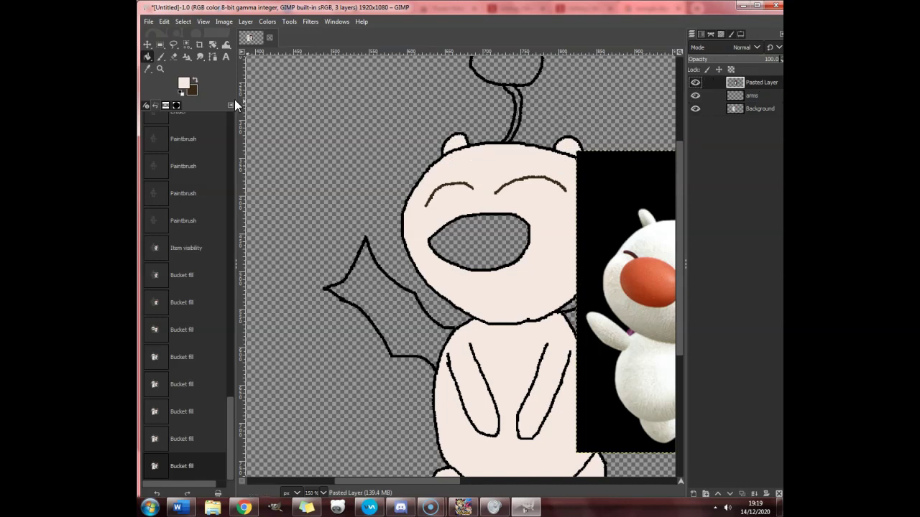
{"action": "left_click", "coordinate": [148, 69]}
{"action": "left_click_drag", "start_coordinate": [440, 481], "coordinate": [483, 477]}
{"action": "scroll", "coordinate": [640, 192], "scroll_direction": "up", "scroll_amount": 4}
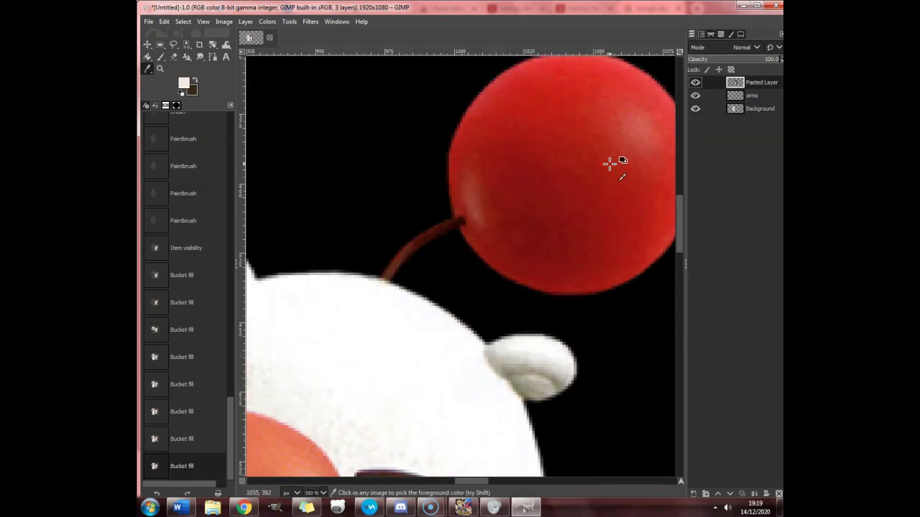
{"action": "scroll", "coordinate": [591, 218], "scroll_direction": "up", "scroll_amount": 3}
{"action": "left_click", "coordinate": [575, 286]}
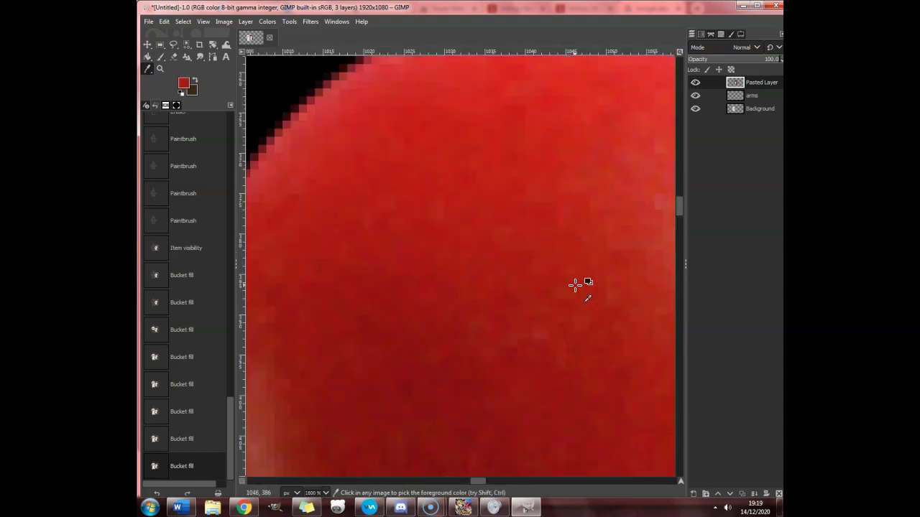
Hide the pasted reference layer and bucket-fill the pom-pom with the picked red on the Background layer.
{"action": "left_click", "coordinate": [695, 83]}
{"action": "scroll", "coordinate": [501, 171], "scroll_direction": "down", "scroll_amount": 10}
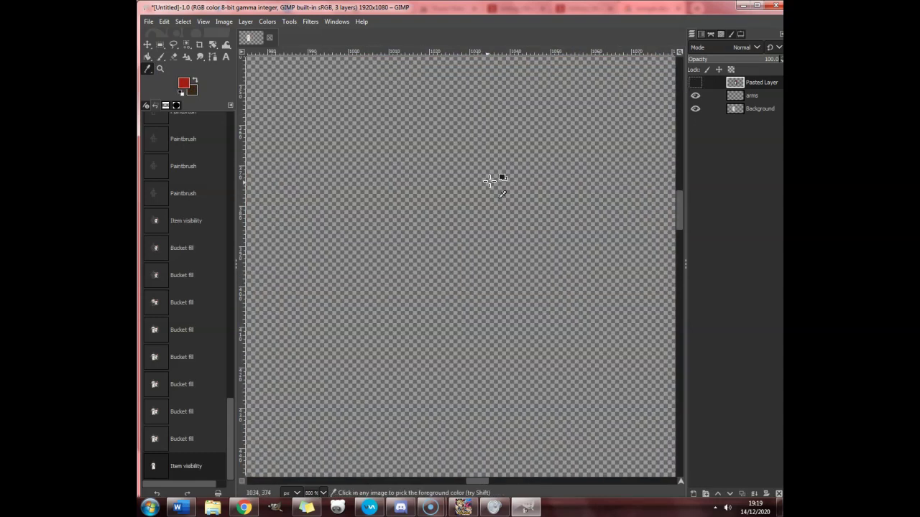
{"action": "left_click", "coordinate": [762, 109]}
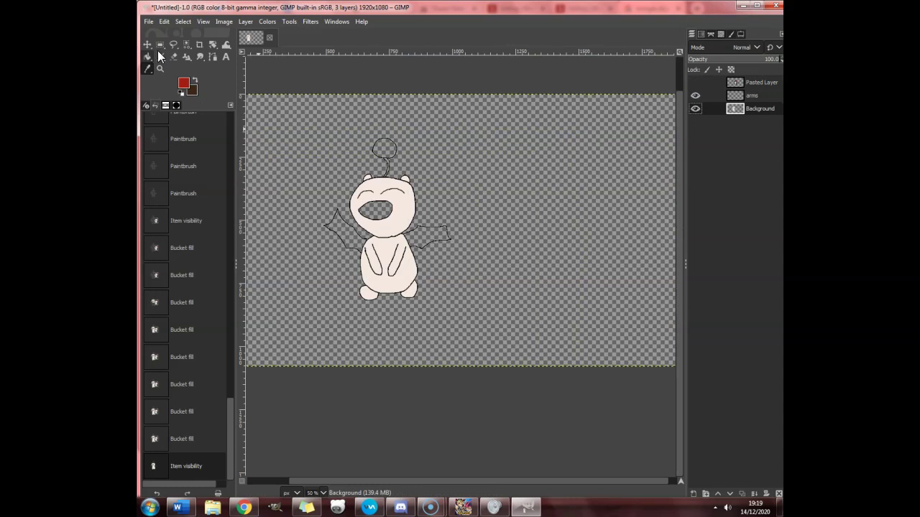
{"action": "scroll", "coordinate": [327, 164], "scroll_direction": "up", "scroll_amount": 3}
{"action": "scroll", "coordinate": [382, 178], "scroll_direction": "up", "scroll_amount": 4}
{"action": "left_click", "coordinate": [394, 223]}
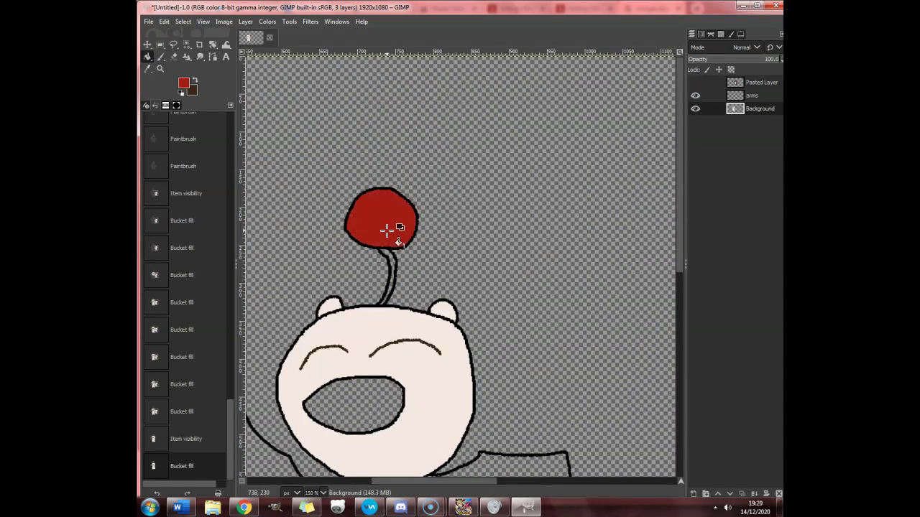
Show the pasted reference layer and pick a bright red from the upper edge of its pom-pom as the foreground colour.
{"action": "left_click", "coordinate": [695, 83]}
{"action": "left_click", "coordinate": [147, 68]}
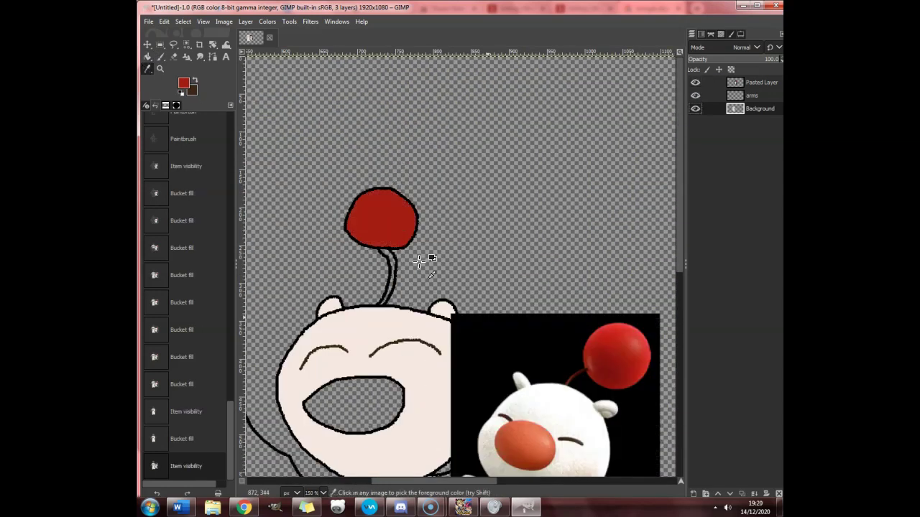
{"action": "scroll", "coordinate": [617, 354], "scroll_direction": "up", "scroll_amount": 2}
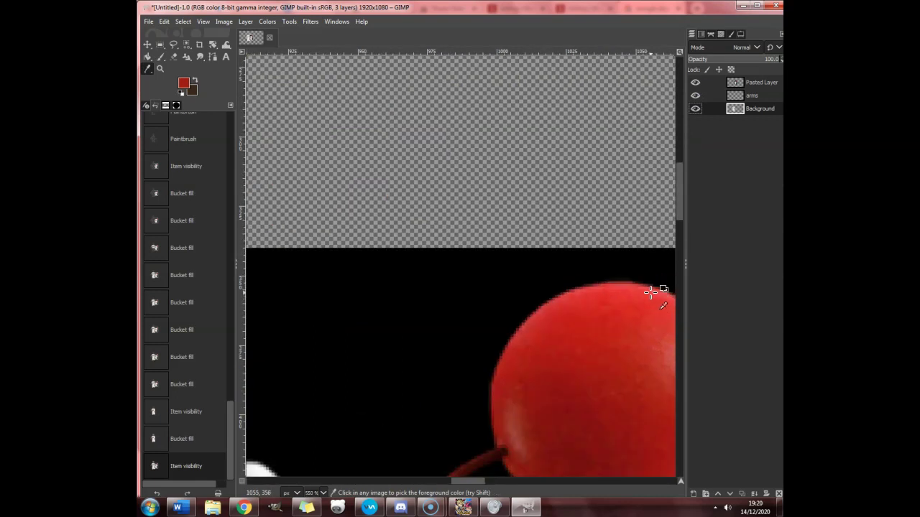
{"action": "left_click", "coordinate": [751, 81]}
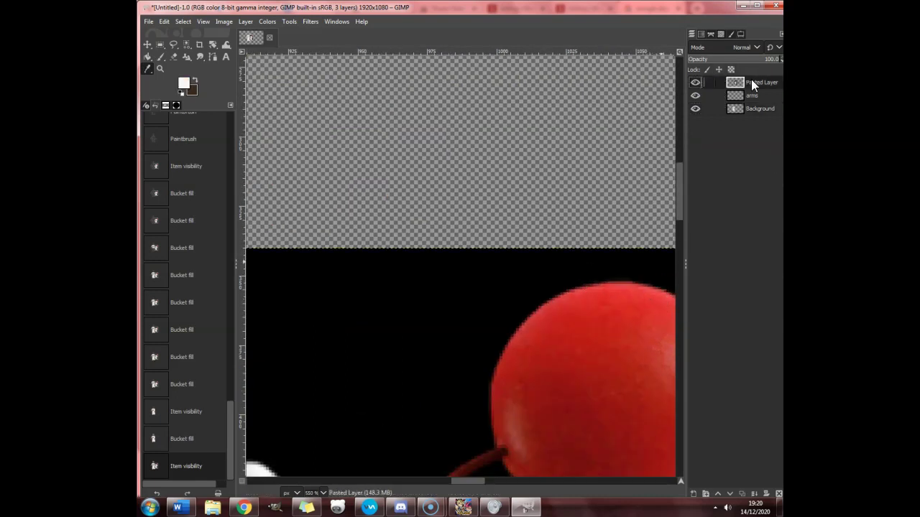
{"action": "scroll", "coordinate": [641, 286], "scroll_direction": "up", "scroll_amount": 3}
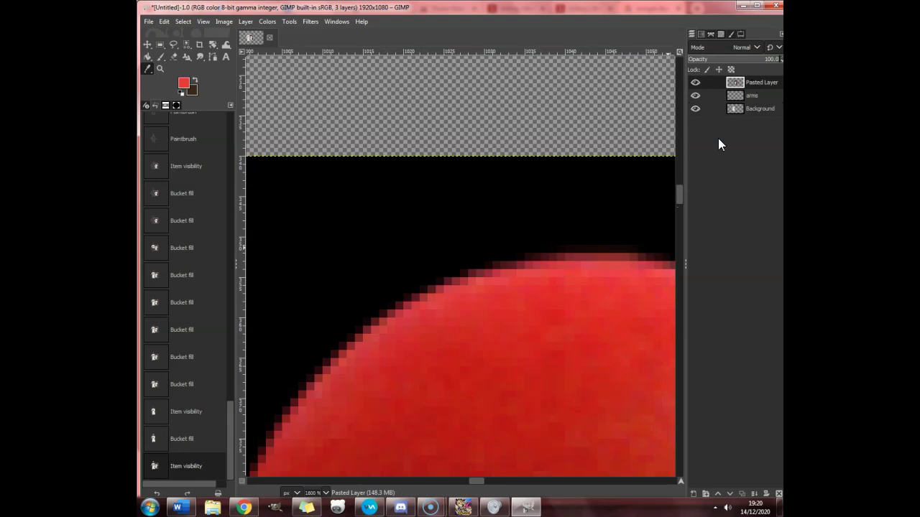
Paint a bright red highlight band inside the top and right outline of the drawn pom-pom on the Background layer.
{"action": "scroll", "coordinate": [668, 170], "scroll_direction": "down", "scroll_amount": 9}
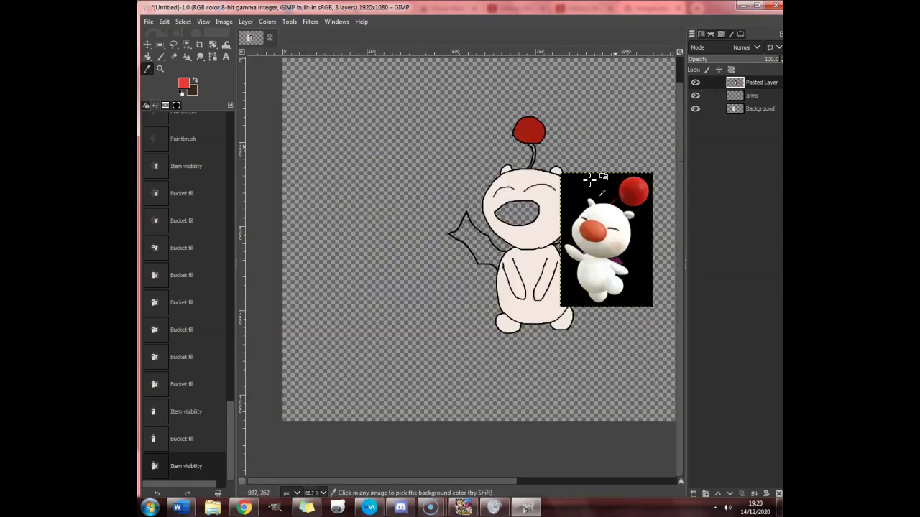
{"action": "left_click", "coordinate": [747, 108]}
{"action": "left_click", "coordinate": [160, 56]}
{"action": "scroll", "coordinate": [504, 176], "scroll_direction": "up", "scroll_amount": 6}
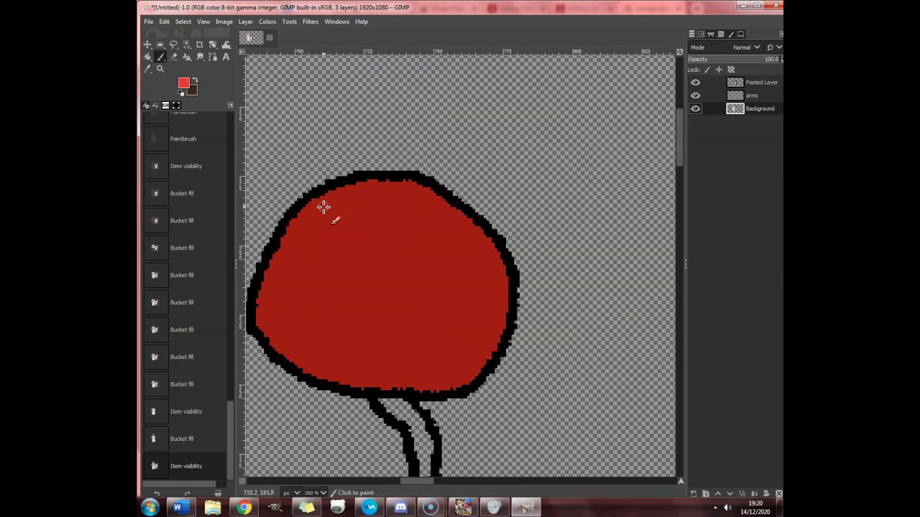
{"action": "scroll", "coordinate": [323, 206], "scroll_direction": "up", "scroll_amount": 1}
{"action": "mouse_move", "coordinate": [310, 205]}
{"action": "left_mouse_down"}
{"action": "mouse_move", "coordinate": [357, 181]}
{"action": "mouse_move", "coordinate": [425, 171]}
{"action": "mouse_move", "coordinate": [480, 180]}
{"action": "mouse_move", "coordinate": [521, 211]}
{"action": "mouse_move", "coordinate": [558, 249]}
{"action": "mouse_move", "coordinate": [589, 310]}
{"action": "mouse_move", "coordinate": [592, 342]}
{"action": "mouse_move", "coordinate": [562, 430]}
{"action": "mouse_move", "coordinate": [580, 343]}
{"action": "mouse_move", "coordinate": [577, 296]}
{"action": "mouse_move", "coordinate": [514, 217]}
{"action": "mouse_move", "coordinate": [453, 184]}
{"action": "mouse_move", "coordinate": [403, 182]}
{"action": "mouse_move", "coordinate": [290, 214]}
{"action": "left_mouse_up"}
{"action": "scroll", "coordinate": [435, 271], "scroll_direction": "down", "scroll_amount": 7}
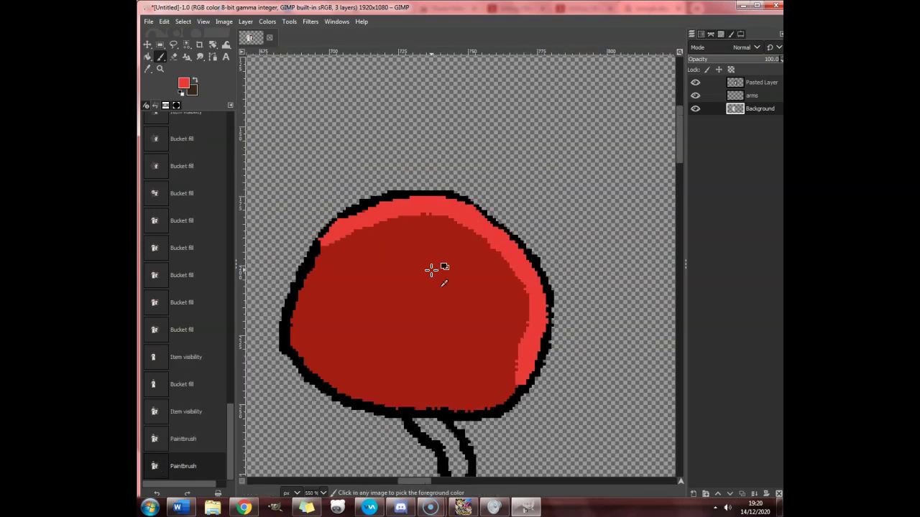
Pick a medium red from the middle of the reference pom-pom on the pasted layer as the foreground colour.
{"action": "scroll", "coordinate": [568, 352], "scroll_direction": "up", "scroll_amount": 6}
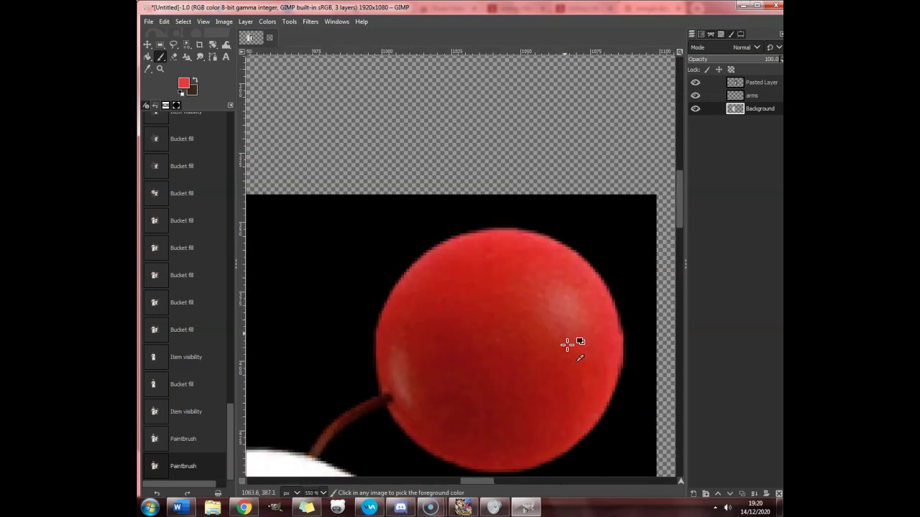
{"action": "left_click", "coordinate": [762, 83]}
{"action": "scroll", "coordinate": [566, 334], "scroll_direction": "up", "scroll_amount": 3}
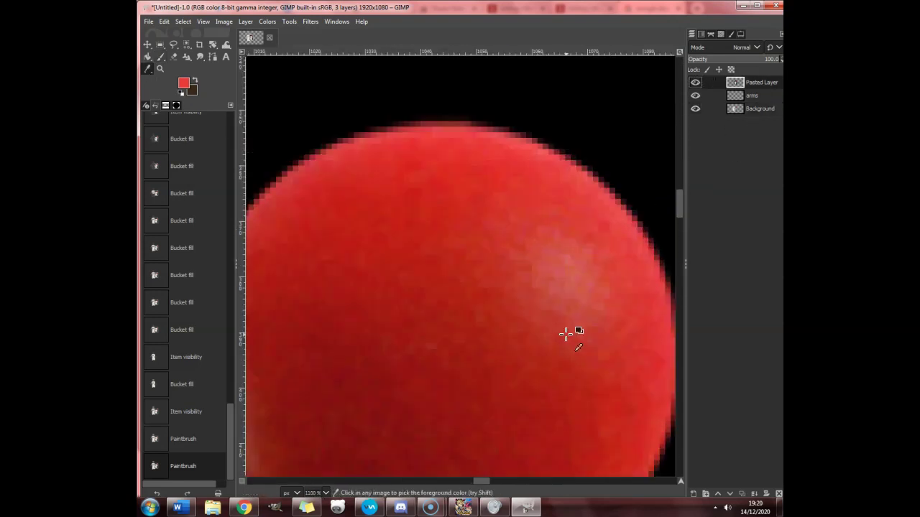
{"action": "left_click", "coordinate": [445, 328]}
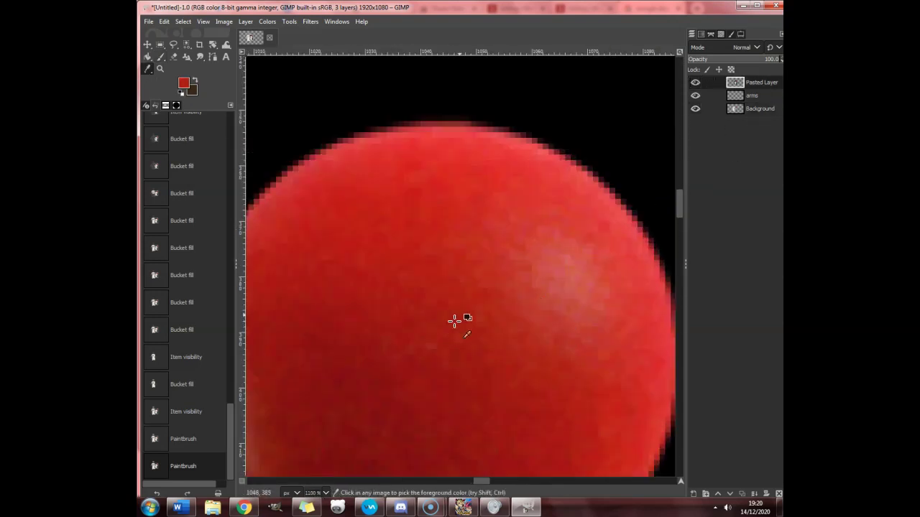
Hide the pasted layer and brush the medium red along the highlight's upper inner edge on the Background layer's pom-pom.
{"action": "left_click", "coordinate": [695, 82]}
{"action": "left_click", "coordinate": [754, 108]}
{"action": "scroll", "coordinate": [475, 216], "scroll_direction": "down", "scroll_amount": 9}
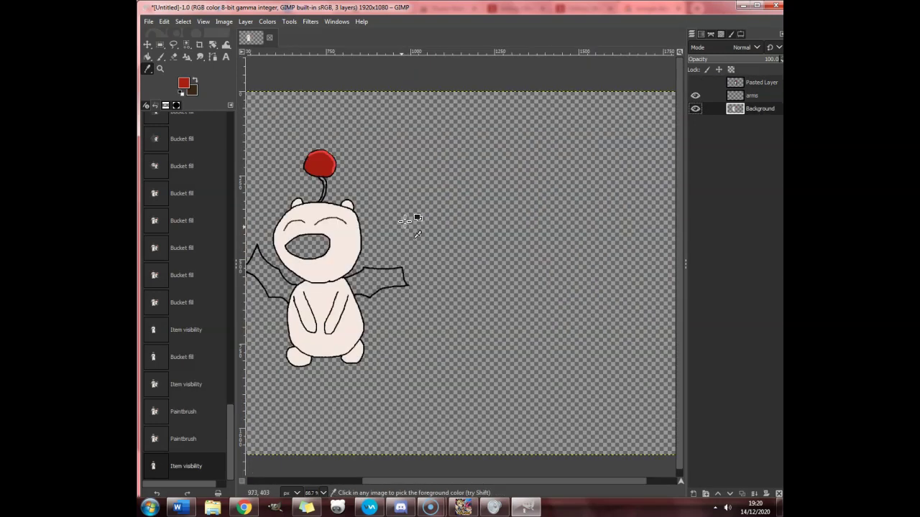
{"action": "scroll", "coordinate": [317, 163], "scroll_direction": "up", "scroll_amount": 6}
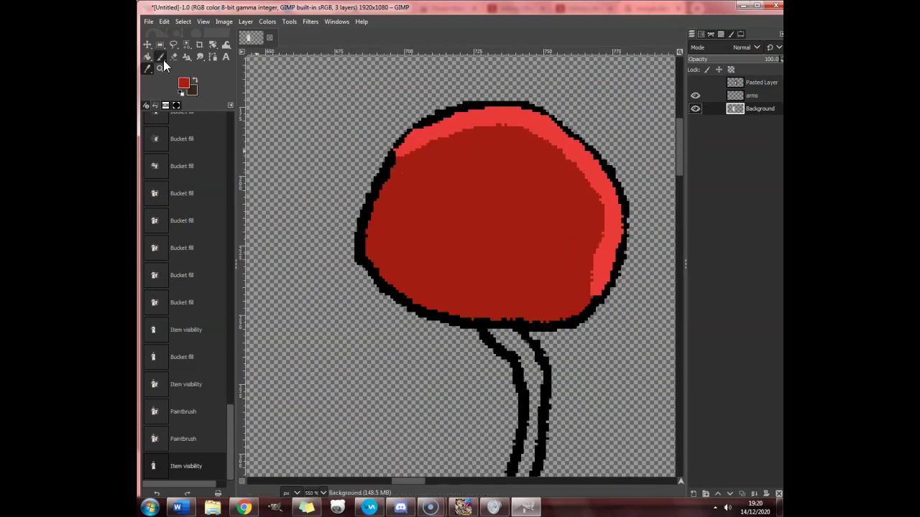
{"action": "left_click", "coordinate": [160, 57]}
{"action": "scroll", "coordinate": [421, 191], "scroll_direction": "up", "scroll_amount": 2}
{"action": "scroll", "coordinate": [396, 170], "scroll_direction": "up", "scroll_amount": 3}
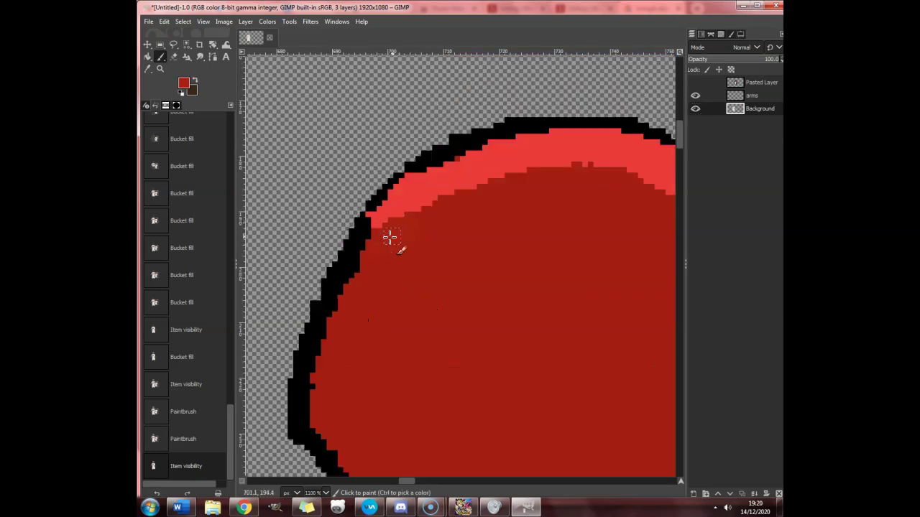
{"action": "mouse_move", "coordinate": [457, 206]}
{"action": "left_mouse_down"}
{"action": "mouse_move", "coordinate": [488, 197]}
{"action": "mouse_move", "coordinate": [446, 212]}
{"action": "mouse_move", "coordinate": [498, 186]}
{"action": "mouse_move", "coordinate": [602, 183]}
{"action": "mouse_move", "coordinate": [509, 174]}
{"action": "mouse_move", "coordinate": [638, 181]}
{"action": "left_mouse_up"}
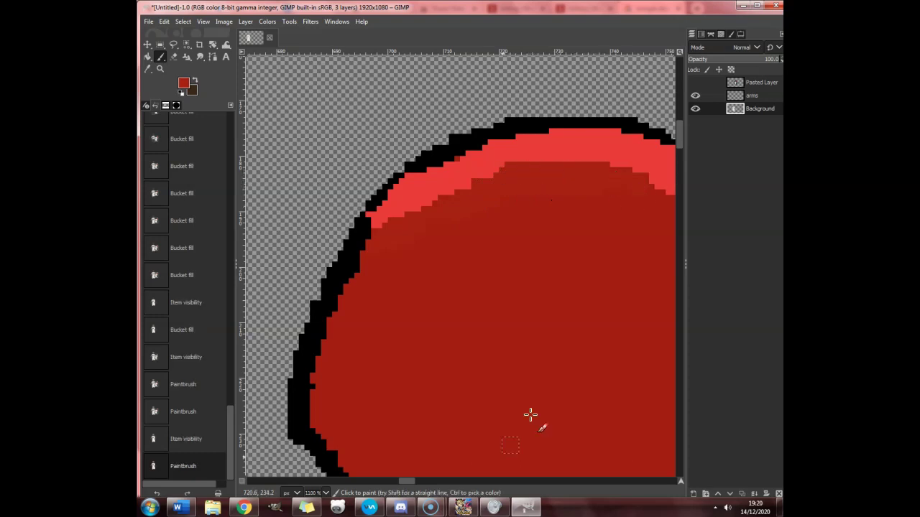
Continue the medium red shading down the highlight's right inner edge and across the right part of the pom-pom.
{"action": "left_click_drag", "start_coordinate": [416, 482], "coordinate": [419, 483]}
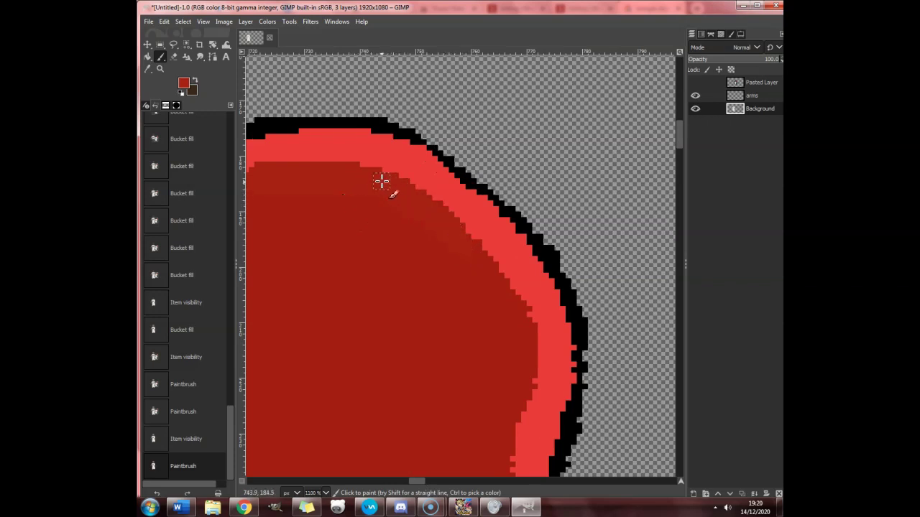
{"action": "mouse_move", "coordinate": [503, 304]}
{"action": "left_mouse_down"}
{"action": "mouse_move", "coordinate": [530, 355]}
{"action": "mouse_move", "coordinate": [505, 427]}
{"action": "left_mouse_up"}
{"action": "scroll", "coordinate": [506, 350], "scroll_direction": "down", "scroll_amount": 3}
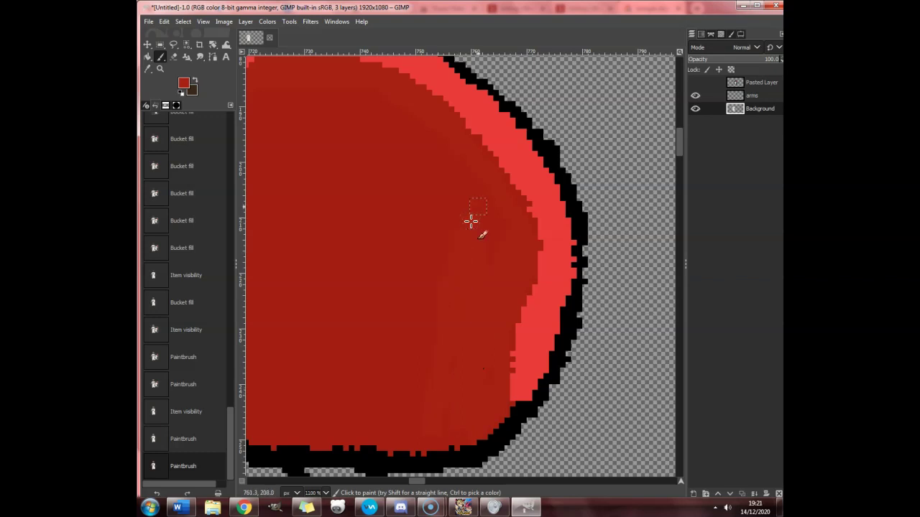
{"action": "mouse_move", "coordinate": [418, 419]}
{"action": "left_mouse_down"}
{"action": "mouse_move", "coordinate": [430, 174]}
{"action": "mouse_move", "coordinate": [422, 151]}
{"action": "mouse_move", "coordinate": [444, 202]}
{"action": "mouse_move", "coordinate": [420, 138]}
{"action": "mouse_move", "coordinate": [395, 107]}
{"action": "mouse_move", "coordinate": [441, 151]}
{"action": "mouse_move", "coordinate": [413, 486]}
{"action": "left_mouse_up"}
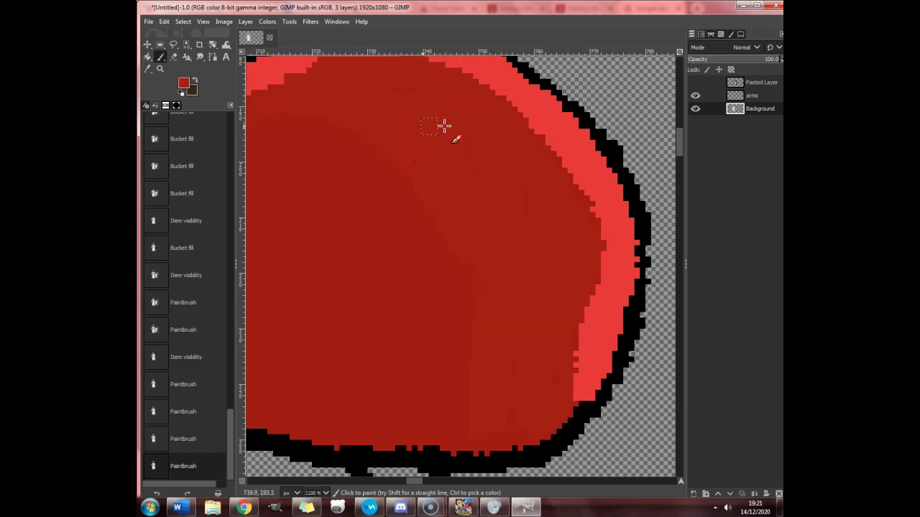
{"action": "left_click_drag", "start_coordinate": [372, 119], "coordinate": [488, 169]}
{"action": "scroll", "coordinate": [474, 209], "scroll_direction": "down", "scroll_amount": 8, "text": "ctrl"}
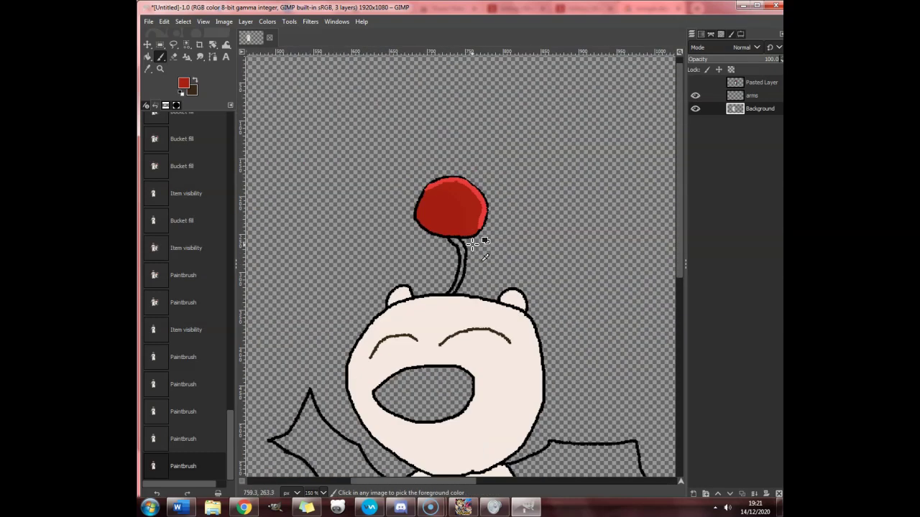
{"action": "scroll", "coordinate": [485, 244], "scroll_direction": "up", "scroll_amount": 1, "text": "ctrl"}
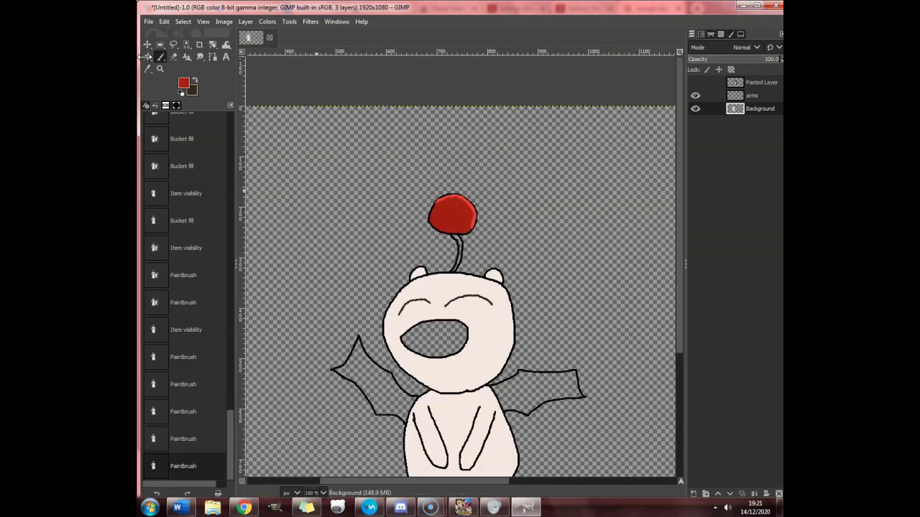
Show the pasted reference layer and pick the orange-red of the creature's nose from it as the foreground colour.
{"action": "left_click", "coordinate": [695, 83]}
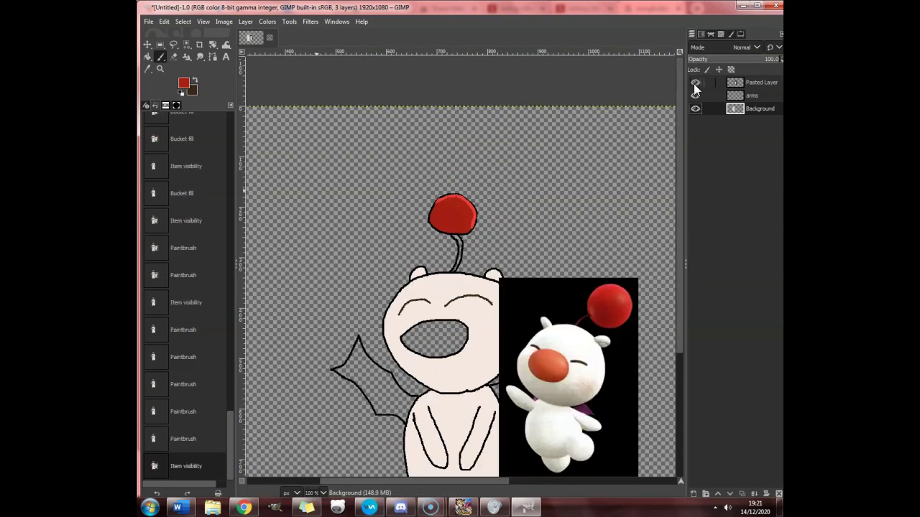
{"action": "left_click", "coordinate": [148, 70]}
{"action": "scroll", "coordinate": [570, 371], "scroll_direction": "up", "scroll_amount": 3, "text": "ctrl"}
{"action": "left_click", "coordinate": [581, 388]}
{"action": "left_click", "coordinate": [754, 81]}
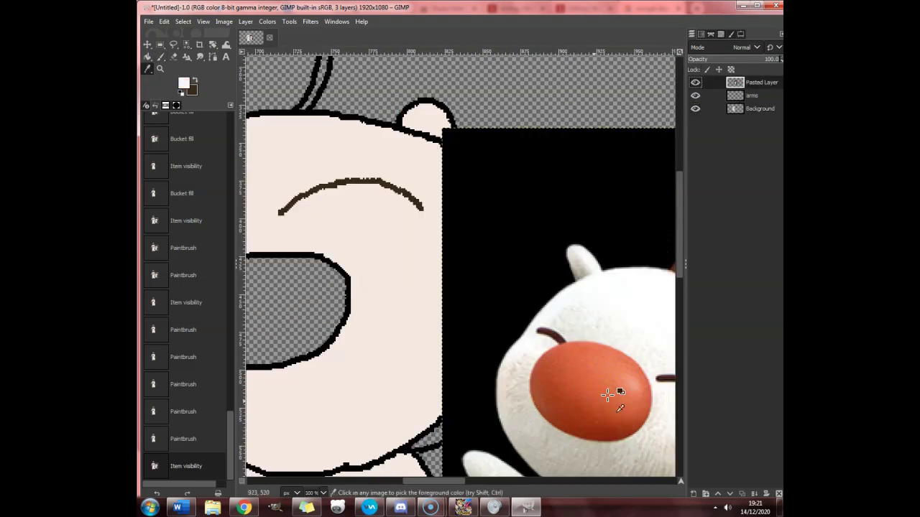
Hide the pasted layer and bucket-fill the drawn nose with the orange-red on the Background layer.
{"action": "left_click", "coordinate": [695, 82]}
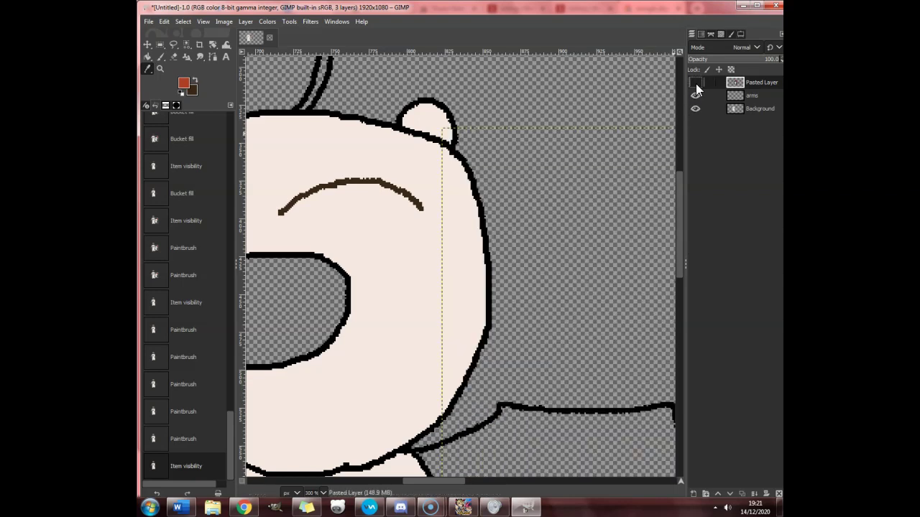
{"action": "left_click", "coordinate": [757, 110]}
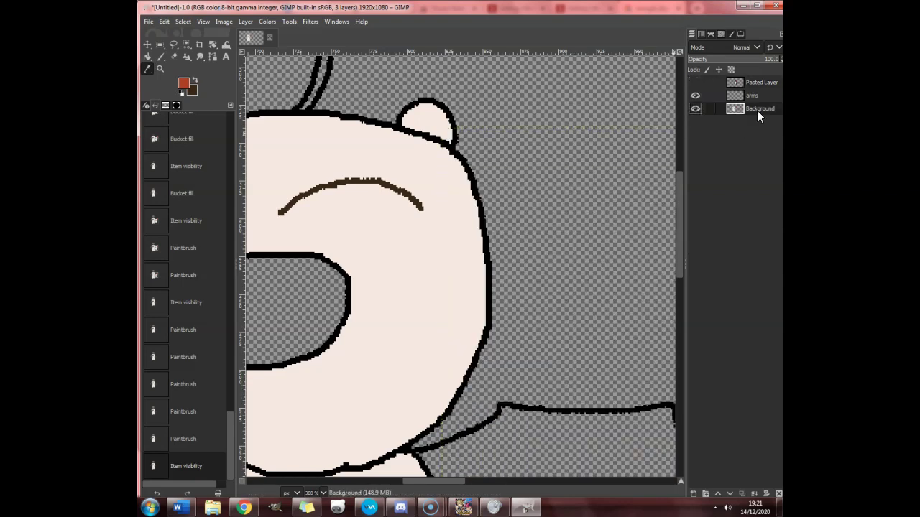
{"action": "left_click", "coordinate": [149, 60]}
{"action": "left_click", "coordinate": [300, 272]}
{"action": "left_click_drag", "start_coordinate": [445, 480], "coordinate": [414, 491]}
Choose the Paintbrush and change the foreground colour to the paler orange-red af4f36.
{"action": "left_click", "coordinate": [161, 62]}
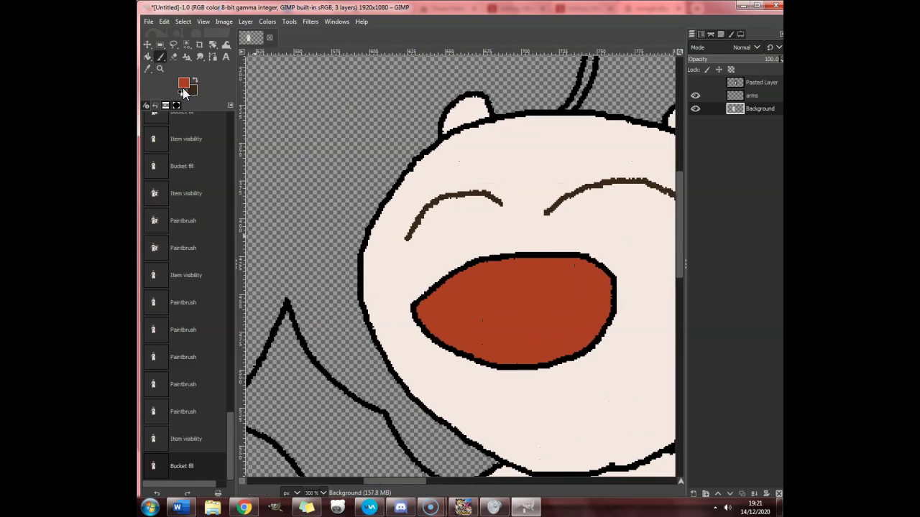
{"action": "left_click", "coordinate": [185, 86]}
{"action": "left_click_drag", "start_coordinate": [358, 179], "coordinate": [356, 179]}
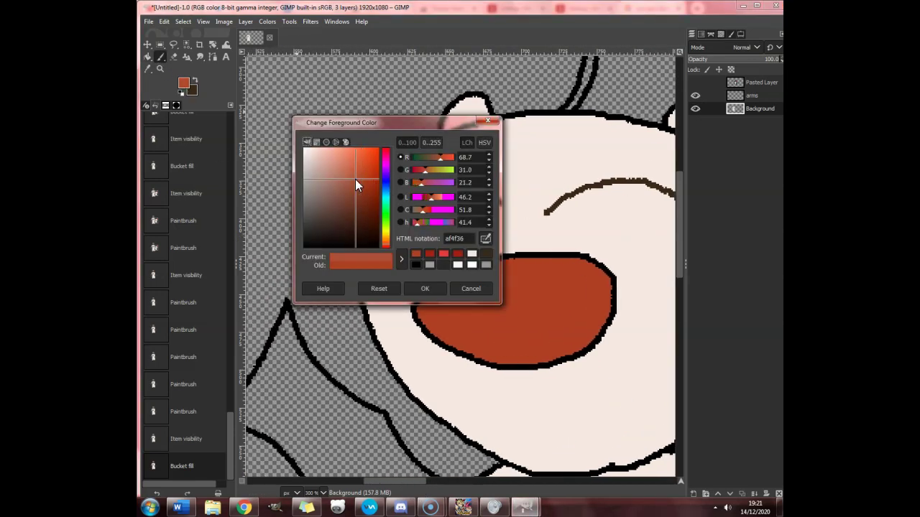
{"action": "left_click", "coordinate": [424, 289]}
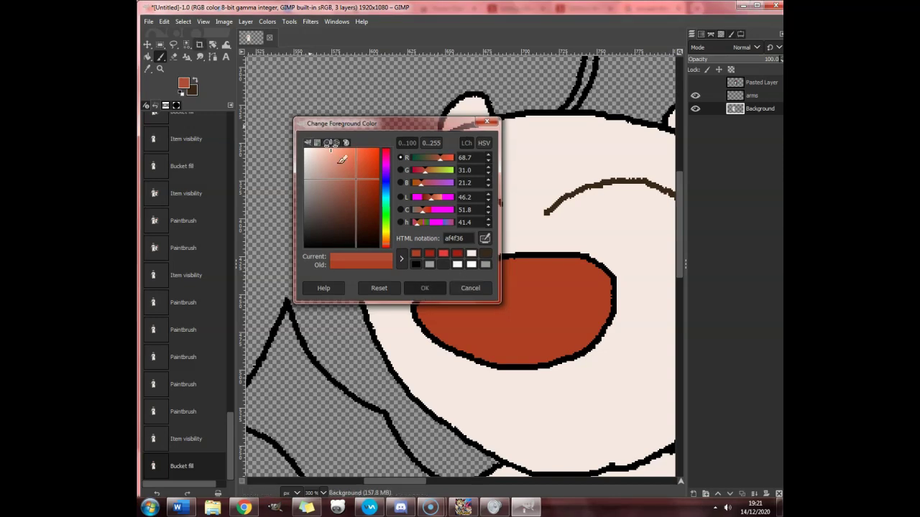
{"action": "scroll", "coordinate": [494, 313], "scroll_direction": "up", "scroll_amount": 2}
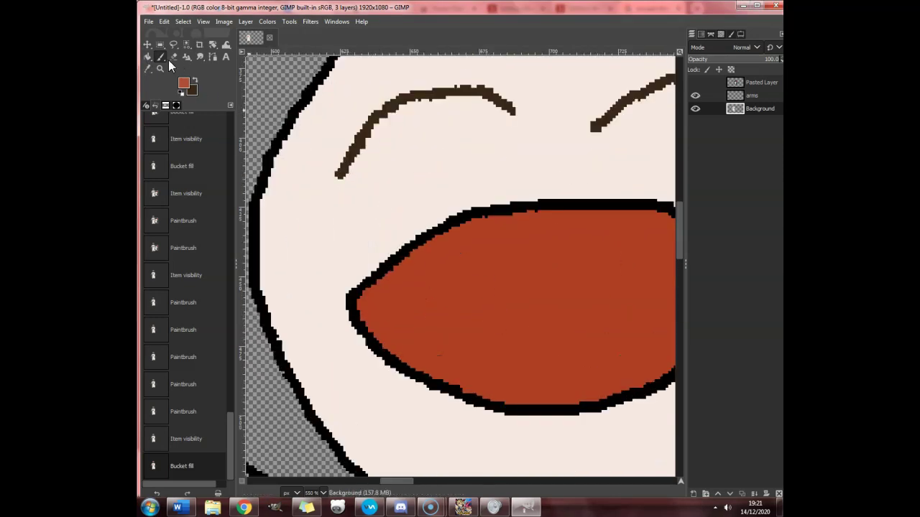
{"action": "mouse_move", "coordinate": [512, 300]}
{"action": "left_mouse_down"}
{"action": "mouse_move", "coordinate": [531, 291]}
{"action": "mouse_move", "coordinate": [519, 304]}
{"action": "mouse_move", "coordinate": [527, 298]}
{"action": "mouse_move", "coordinate": [524, 286]}
{"action": "mouse_move", "coordinate": [543, 306]}
{"action": "mouse_move", "coordinate": [545, 295]}
{"action": "mouse_move", "coordinate": [537, 311]}
{"action": "mouse_move", "coordinate": [558, 302]}
{"action": "left_mouse_up"}
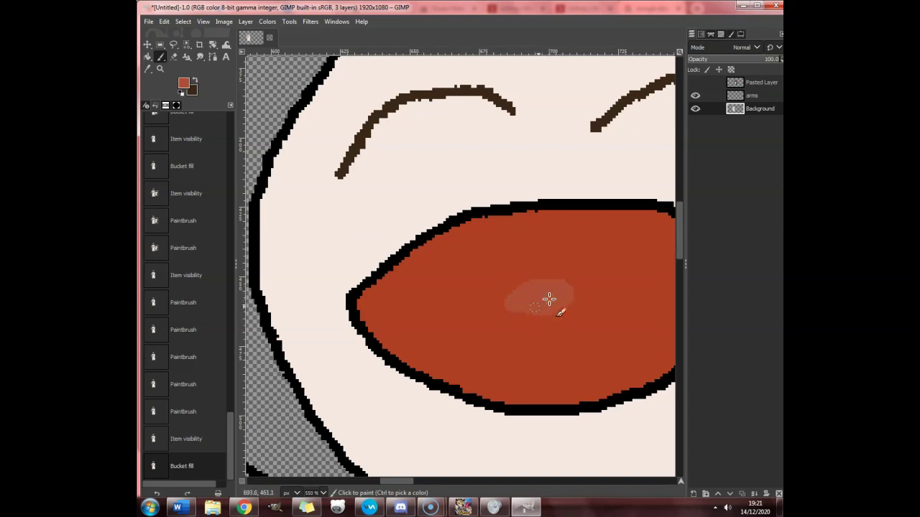
{"action": "left_click", "coordinate": [164, 21]}
{"action": "left_click", "coordinate": [172, 34]}
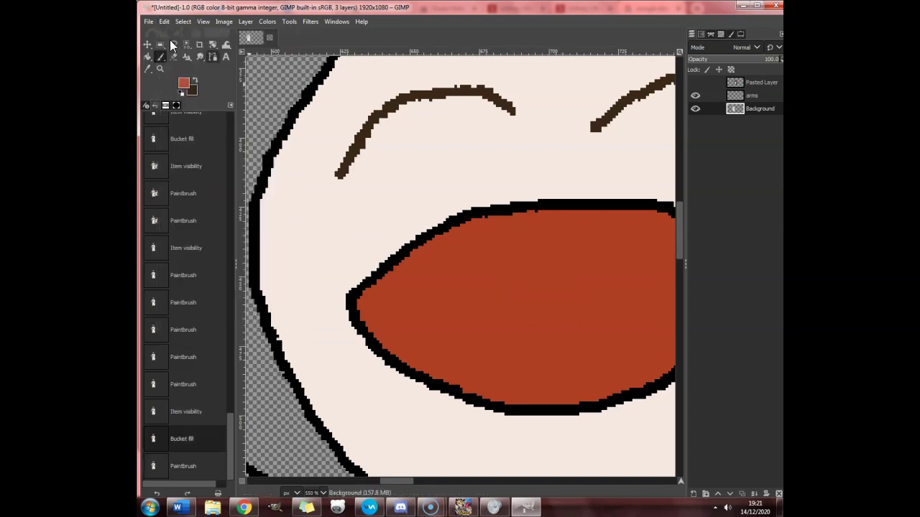
Paint six short paler orange-red strokes radiating around the centre of the nose.
{"action": "mouse_move", "coordinate": [530, 238]}
{"action": "left_mouse_down"}
{"action": "mouse_move", "coordinate": [529, 263]}
{"action": "mouse_move", "coordinate": [534, 246]}
{"action": "mouse_move", "coordinate": [544, 279]}
{"action": "left_mouse_up"}
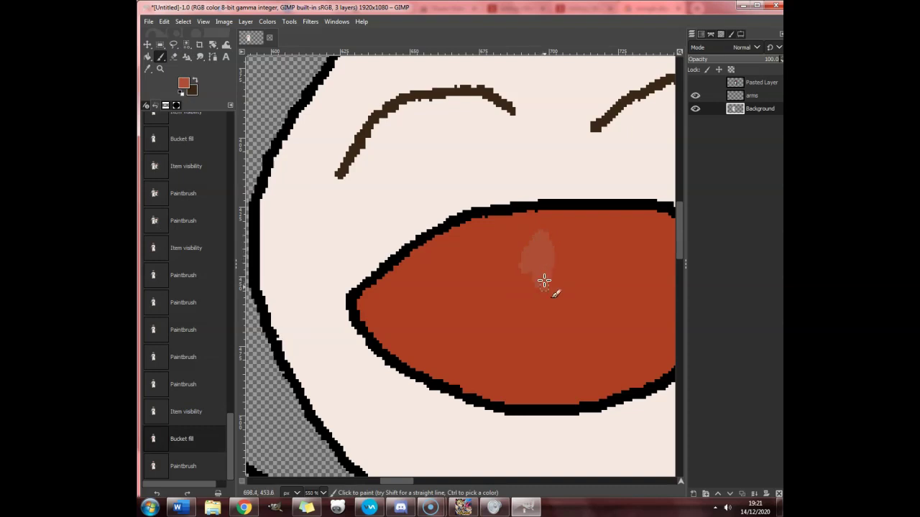
{"action": "mouse_move", "coordinate": [493, 323]}
{"action": "left_mouse_down"}
{"action": "mouse_move", "coordinate": [473, 328]}
{"action": "mouse_move", "coordinate": [471, 320]}
{"action": "left_mouse_up"}
{"action": "mouse_move", "coordinate": [546, 316]}
{"action": "left_mouse_down"}
{"action": "mouse_move", "coordinate": [626, 317]}
{"action": "mouse_move", "coordinate": [546, 311]}
{"action": "mouse_move", "coordinate": [612, 317]}
{"action": "mouse_move", "coordinate": [582, 323]}
{"action": "left_mouse_up"}
{"action": "mouse_move", "coordinate": [523, 374]}
{"action": "left_mouse_down"}
{"action": "mouse_move", "coordinate": [530, 339]}
{"action": "mouse_move", "coordinate": [524, 373]}
{"action": "mouse_move", "coordinate": [524, 356]}
{"action": "mouse_move", "coordinate": [533, 374]}
{"action": "mouse_move", "coordinate": [530, 352]}
{"action": "mouse_move", "coordinate": [530, 376]}
{"action": "left_mouse_up"}
{"action": "mouse_move", "coordinate": [454, 258]}
{"action": "left_mouse_down"}
{"action": "mouse_move", "coordinate": [501, 287]}
{"action": "mouse_move", "coordinate": [498, 280]}
{"action": "left_mouse_up"}
{"action": "left_click_drag", "start_coordinate": [550, 353], "coordinate": [575, 370]}
{"action": "scroll", "coordinate": [580, 350], "scroll_direction": "down", "scroll_amount": 3}
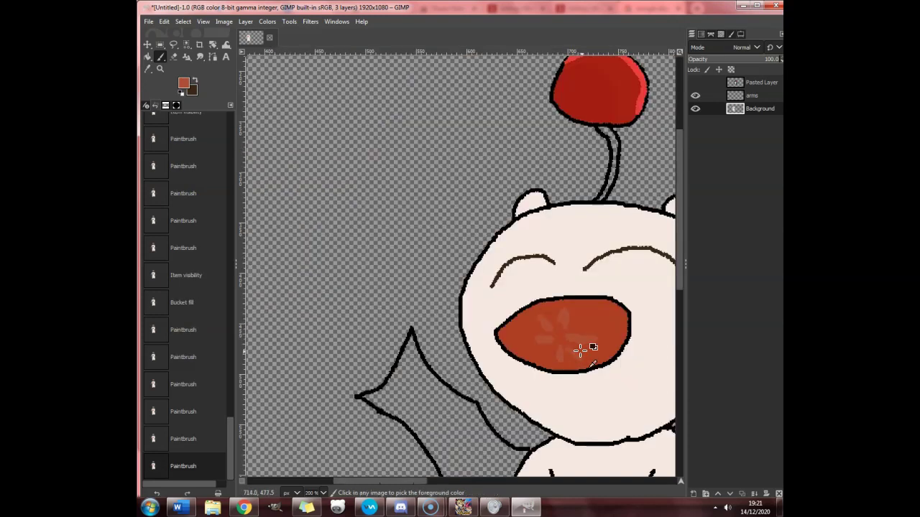
{"action": "scroll", "coordinate": [580, 350], "scroll_direction": "down", "scroll_amount": 3}
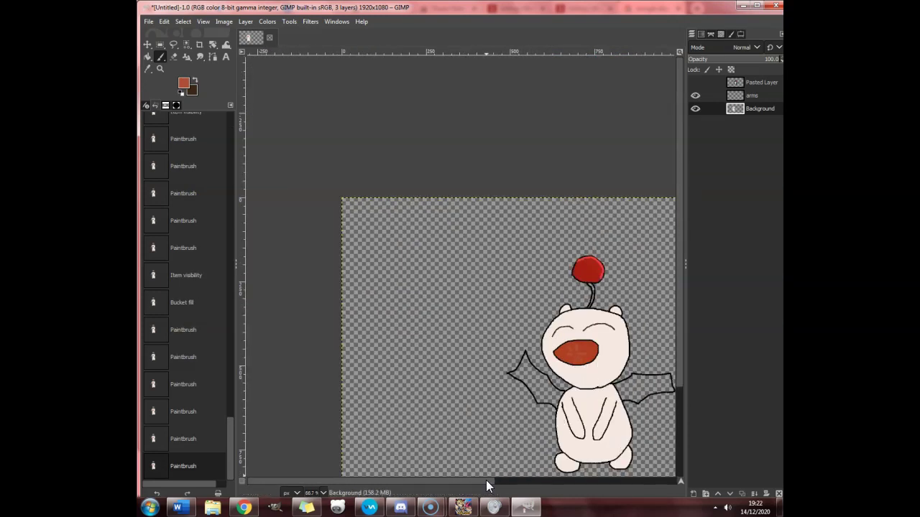
Paint a small cluster of four short paler orange-red strokes near the blunt right end of the nose.
{"action": "left_click_drag", "start_coordinate": [485, 480], "coordinate": [567, 480]}
{"action": "scroll", "coordinate": [479, 345], "scroll_direction": "up", "scroll_amount": 5}
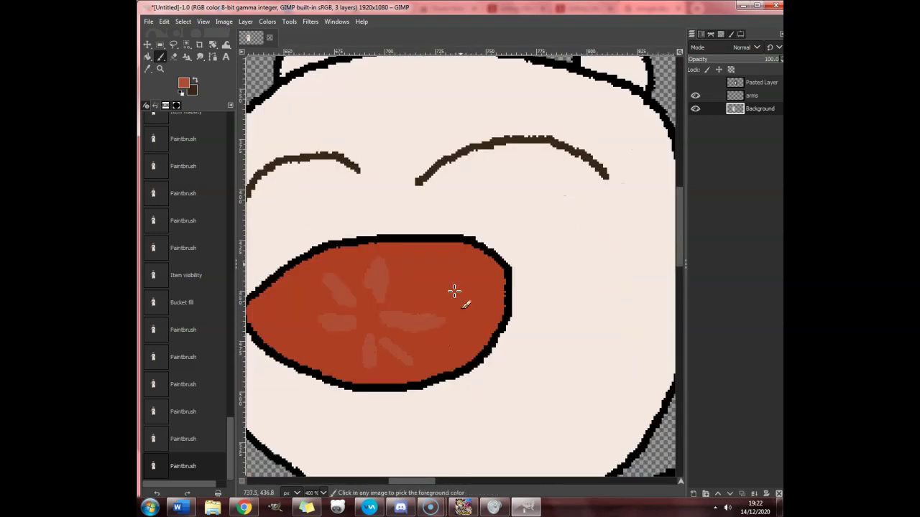
{"action": "scroll", "coordinate": [454, 291], "scroll_direction": "up", "scroll_amount": 2}
{"action": "left_click", "coordinate": [444, 288]}
{"action": "left_click", "coordinate": [470, 284]}
{"action": "left_click", "coordinate": [477, 288]}
{"action": "left_click", "coordinate": [464, 312]}
{"action": "scroll", "coordinate": [465, 317], "scroll_direction": "down", "scroll_amount": 4}
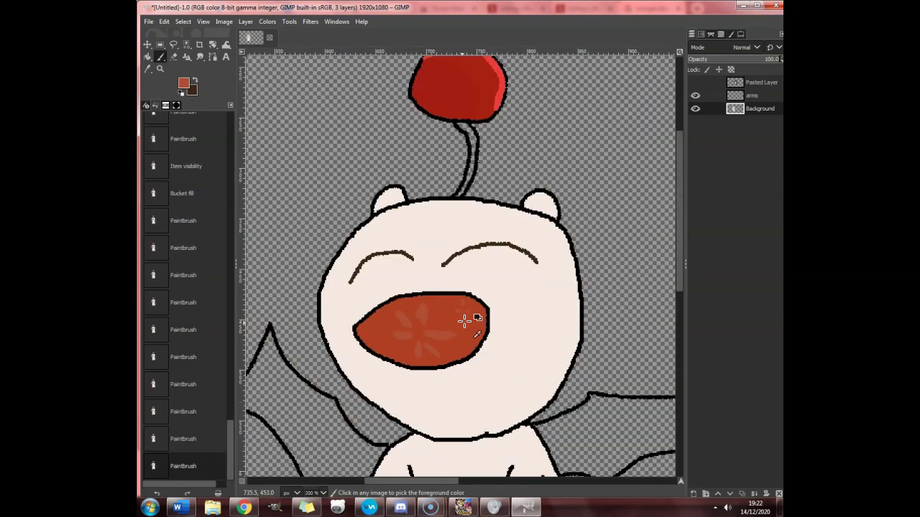
Paint a second group of short paler orange-red strokes along the lower edge of the nose's pointed left end.
{"action": "scroll", "coordinate": [388, 315], "scroll_direction": "up", "scroll_amount": 4}
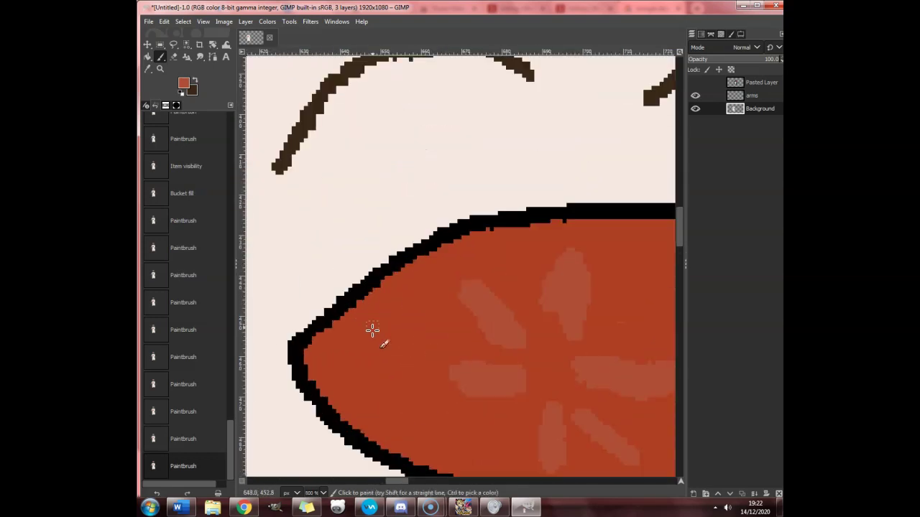
{"action": "mouse_move", "coordinate": [393, 245]}
{"action": "left_mouse_down"}
{"action": "mouse_move", "coordinate": [400, 286]}
{"action": "mouse_move", "coordinate": [395, 248]}
{"action": "mouse_move", "coordinate": [391, 317]}
{"action": "mouse_move", "coordinate": [365, 312]}
{"action": "left_mouse_up"}
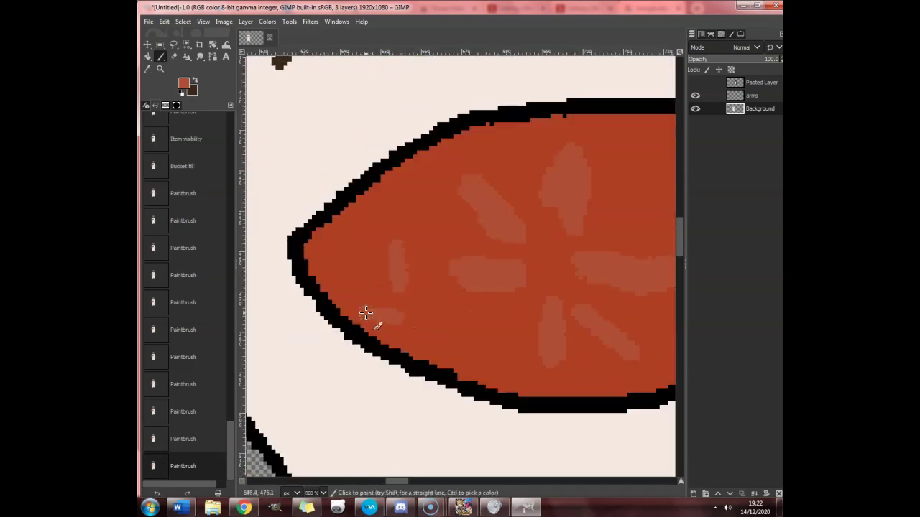
{"action": "left_click_drag", "start_coordinate": [422, 322], "coordinate": [445, 322]}
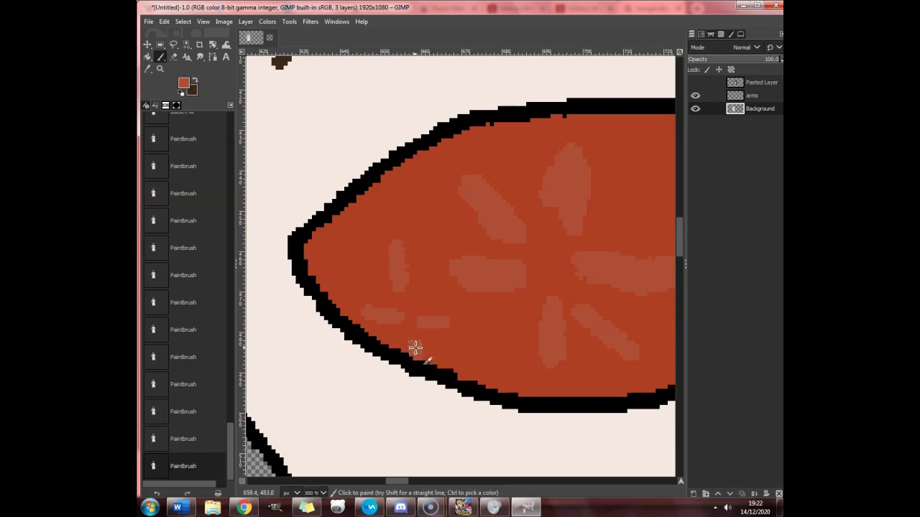
{"action": "scroll", "coordinate": [415, 348], "scroll_direction": "down", "scroll_amount": 6}
{"action": "scroll", "coordinate": [505, 345], "scroll_direction": "up", "scroll_amount": 2}
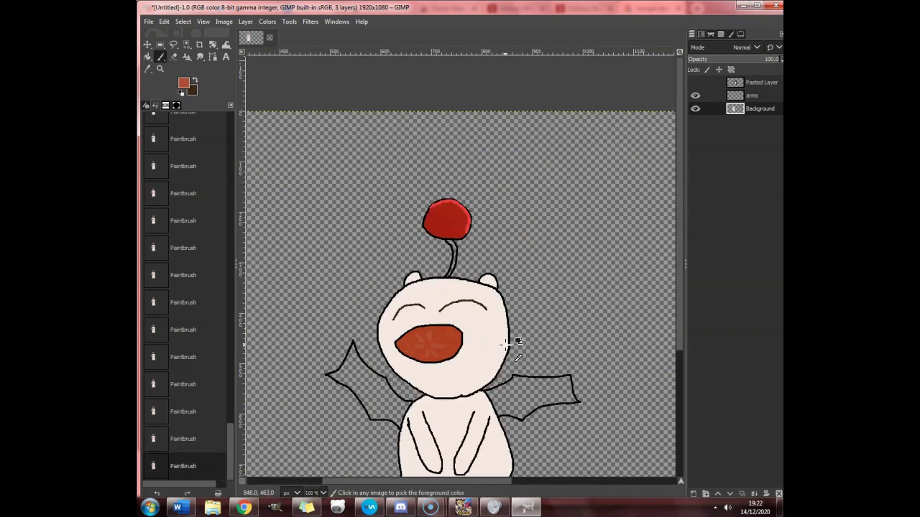
Change the foreground colour to the dusty red b76b57 and dab it on two central petal strokes and the small cluster's upper stroke.
{"action": "left_click", "coordinate": [183, 82]}
{"action": "mouse_move", "coordinate": [356, 180]}
{"action": "left_mouse_down"}
{"action": "mouse_move", "coordinate": [336, 170]}
{"action": "mouse_move", "coordinate": [342, 152]}
{"action": "mouse_move", "coordinate": [321, 200]}
{"action": "mouse_move", "coordinate": [336, 201]}
{"action": "mouse_move", "coordinate": [341, 215]}
{"action": "mouse_move", "coordinate": [350, 184]}
{"action": "mouse_move", "coordinate": [341, 167]}
{"action": "mouse_move", "coordinate": [331, 206]}
{"action": "mouse_move", "coordinate": [359, 197]}
{"action": "mouse_move", "coordinate": [359, 178]}
{"action": "mouse_move", "coordinate": [331, 167]}
{"action": "mouse_move", "coordinate": [343, 176]}
{"action": "left_mouse_up"}
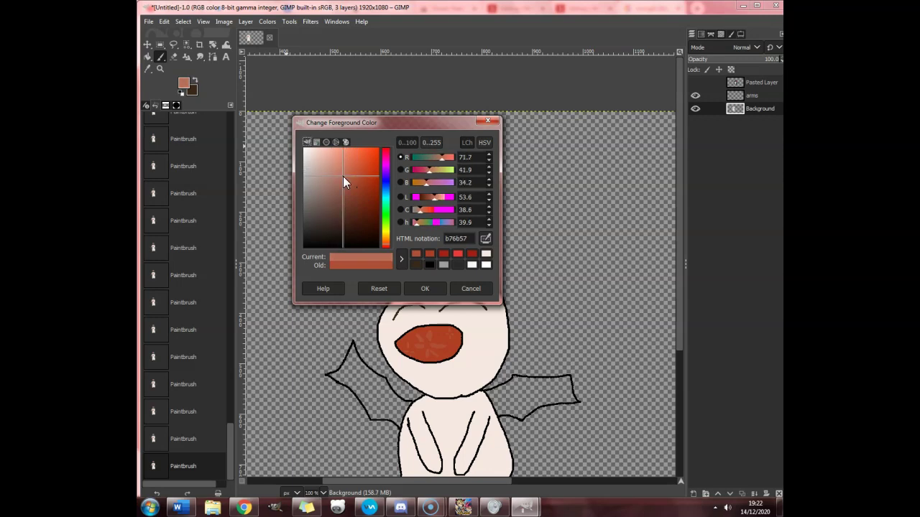
{"action": "left_click", "coordinate": [424, 288]}
{"action": "scroll", "coordinate": [433, 311], "scroll_direction": "up", "scroll_amount": 3, "text": "ctrl"}
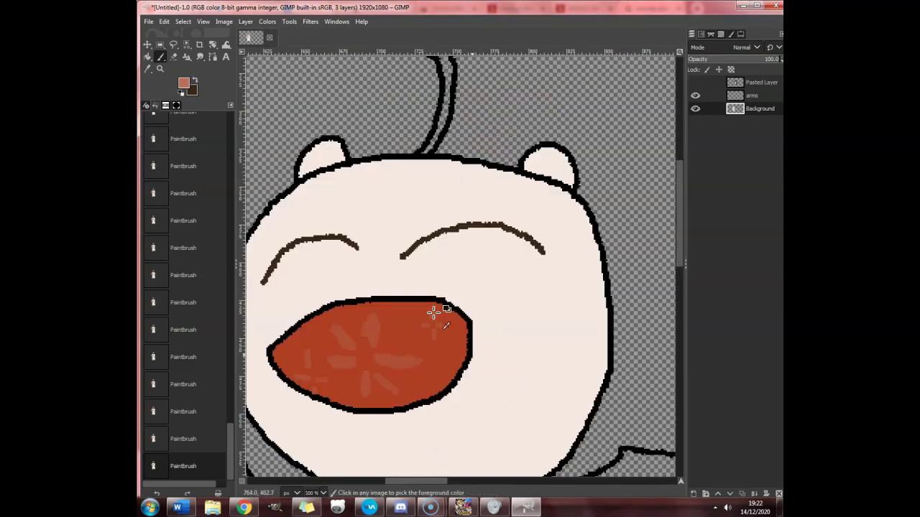
{"action": "scroll", "coordinate": [433, 311], "scroll_direction": "up", "scroll_amount": 2, "text": "ctrl"}
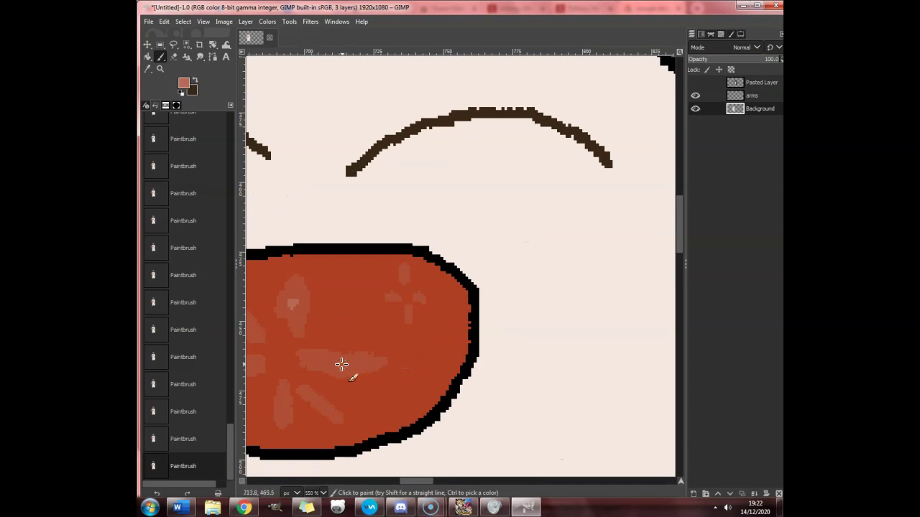
{"action": "scroll", "coordinate": [406, 287], "scroll_direction": "up", "scroll_amount": 2}
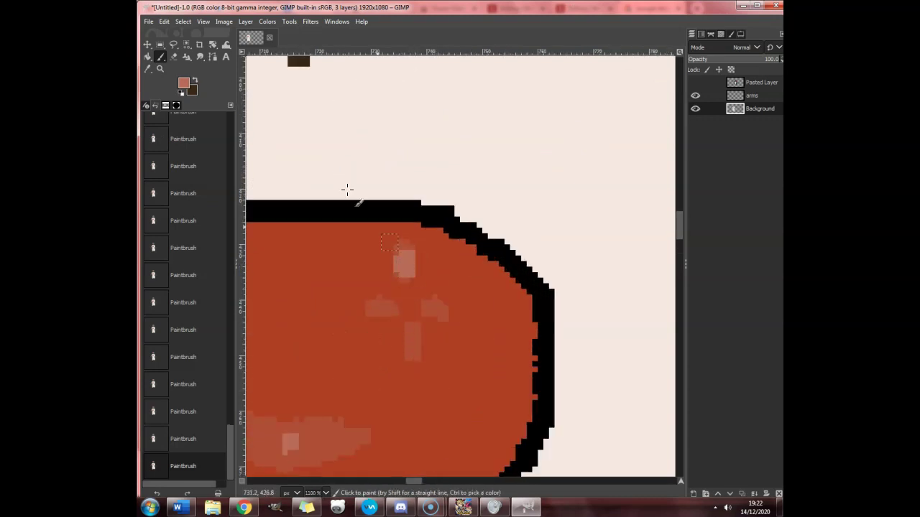
Change the foreground colour to the light pink fbb6a3 and reduce the Paintbrush size to 1.
{"action": "left_click", "coordinate": [186, 85]}
{"action": "left_click", "coordinate": [311, 152]}
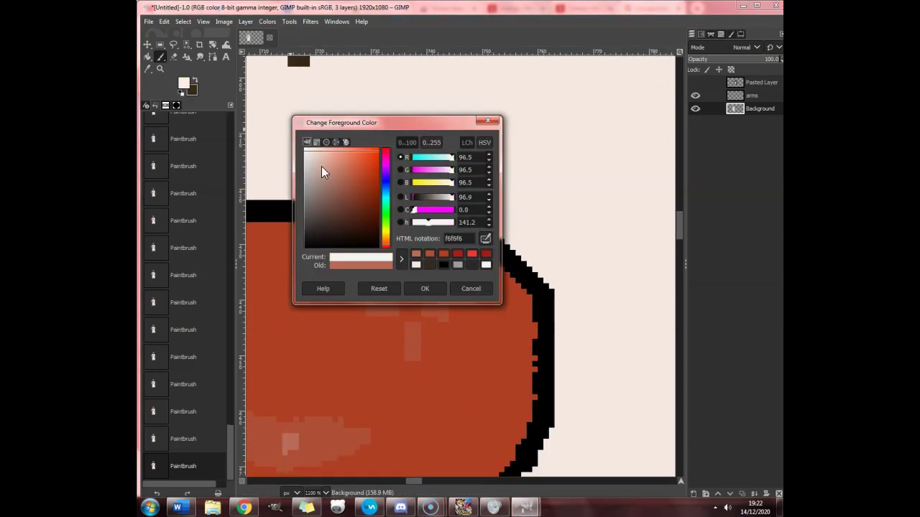
{"action": "left_click_drag", "start_coordinate": [304, 160], "coordinate": [330, 149]}
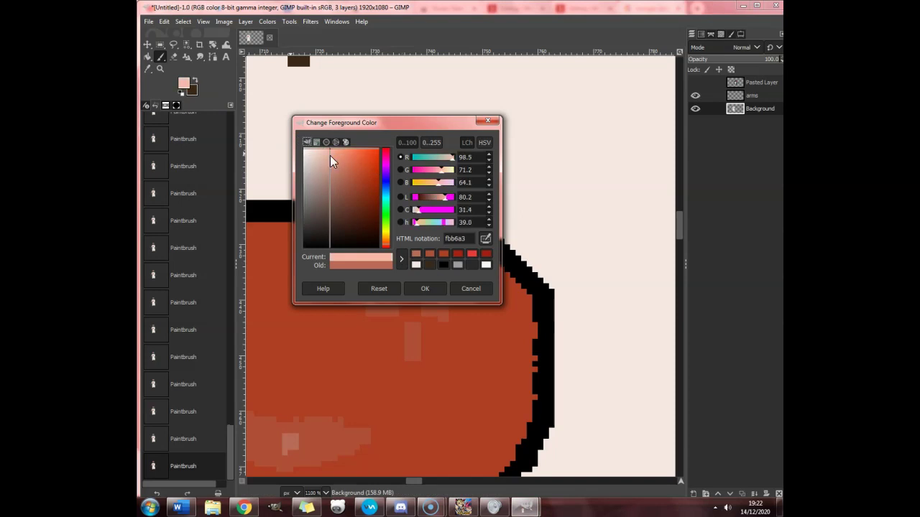
{"action": "left_click", "coordinate": [407, 288]}
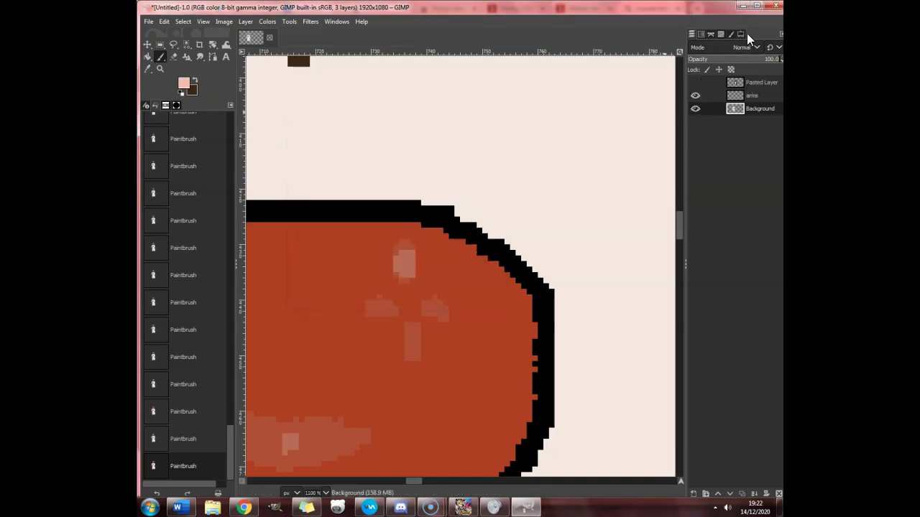
{"action": "left_click", "coordinate": [735, 33]}
{"action": "left_click", "coordinate": [739, 34]}
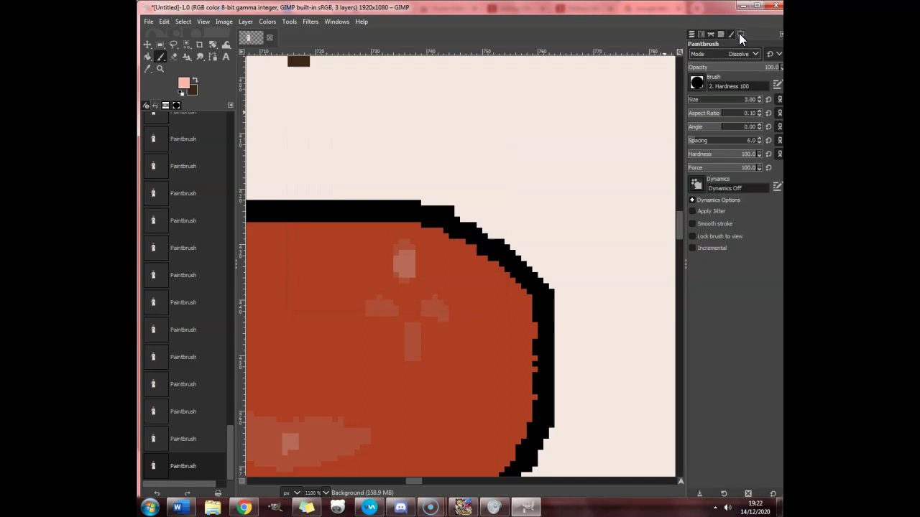
{"action": "key", "text": "bracketleft"}
{"action": "key", "text": "bracketleft"}
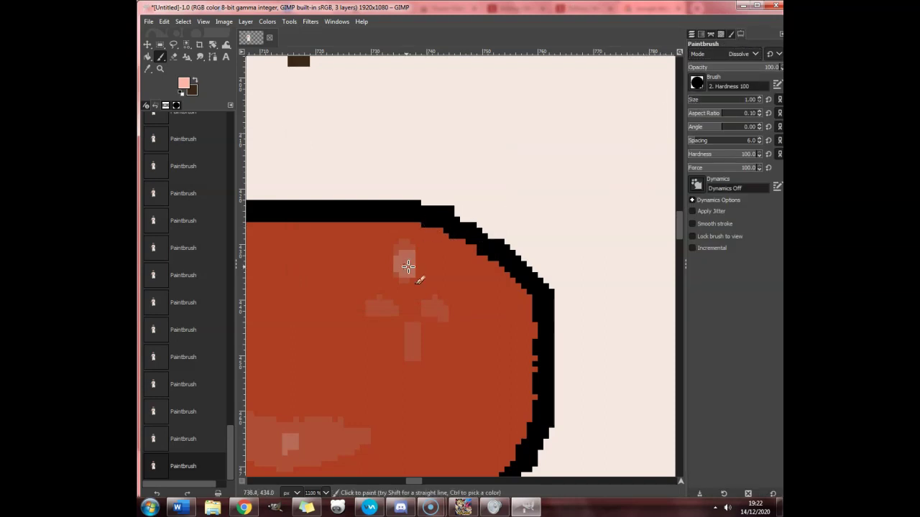
Dab tiny light pink highlights on the lower strokes of the small right cluster and on the nose's central petal strokes.
{"action": "left_click", "coordinate": [438, 311]}
{"action": "scroll", "coordinate": [396, 315], "scroll_direction": "down", "scroll_amount": 3}
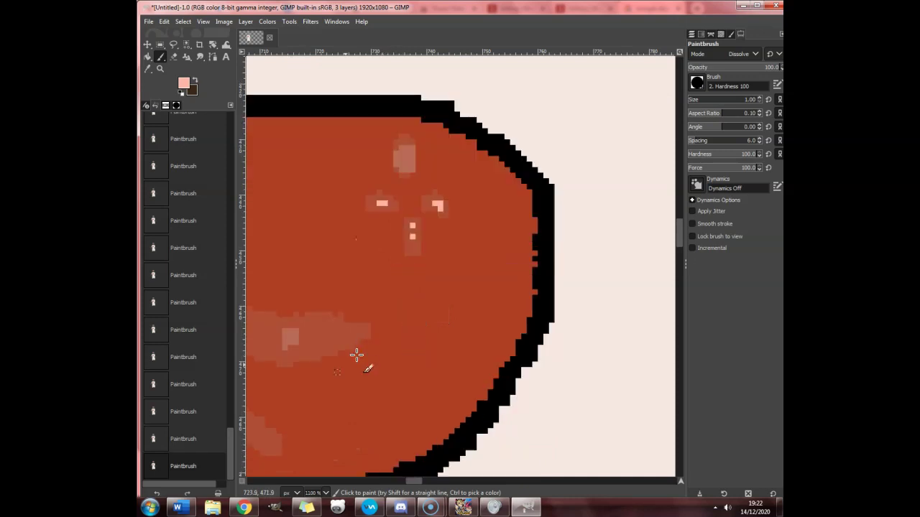
{"action": "left_click_drag", "start_coordinate": [418, 483], "coordinate": [409, 487]}
{"action": "left_click", "coordinate": [429, 189]}
{"action": "left_click", "coordinate": [315, 250]}
{"action": "left_click", "coordinate": [335, 278]}
{"action": "left_click", "coordinate": [335, 347]}
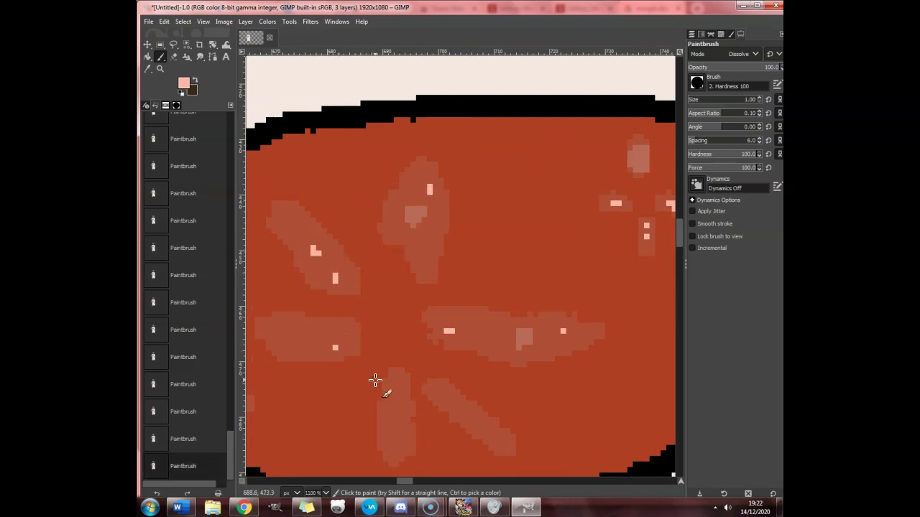
{"action": "scroll", "coordinate": [437, 400], "scroll_direction": "down", "scroll_amount": 3, "text": "ctrl"}
{"action": "scroll", "coordinate": [375, 361], "scroll_direction": "up", "scroll_amount": 3, "text": "ctrl"}
Paint thin light pink highlights along the short strokes at the pointed left end of the nose.
{"action": "left_click", "coordinate": [291, 339]}
{"action": "left_click_drag", "start_coordinate": [289, 354], "coordinate": [292, 366]}
{"action": "left_click", "coordinate": [287, 338]}
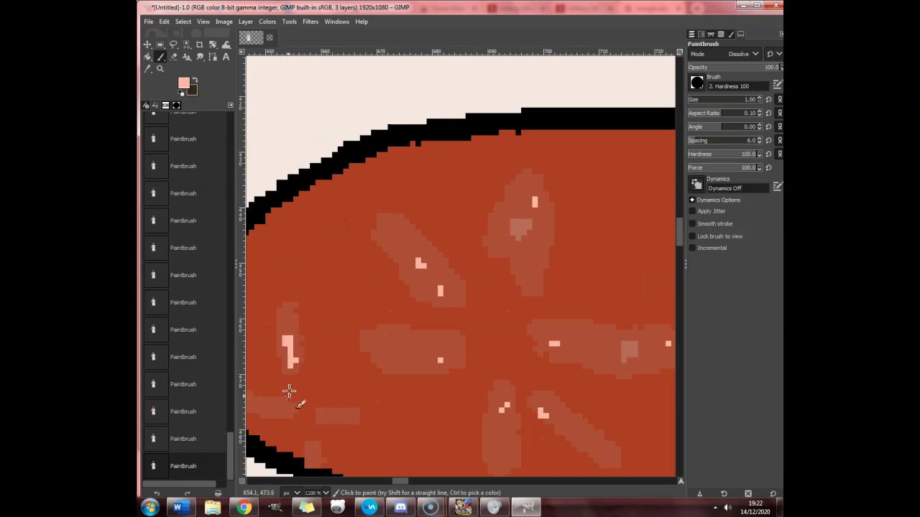
{"action": "left_click_drag", "start_coordinate": [285, 405], "coordinate": [260, 405]}
{"action": "left_click_drag", "start_coordinate": [323, 418], "coordinate": [354, 418]}
{"action": "scroll", "coordinate": [312, 399], "scroll_direction": "down", "scroll_amount": 3}
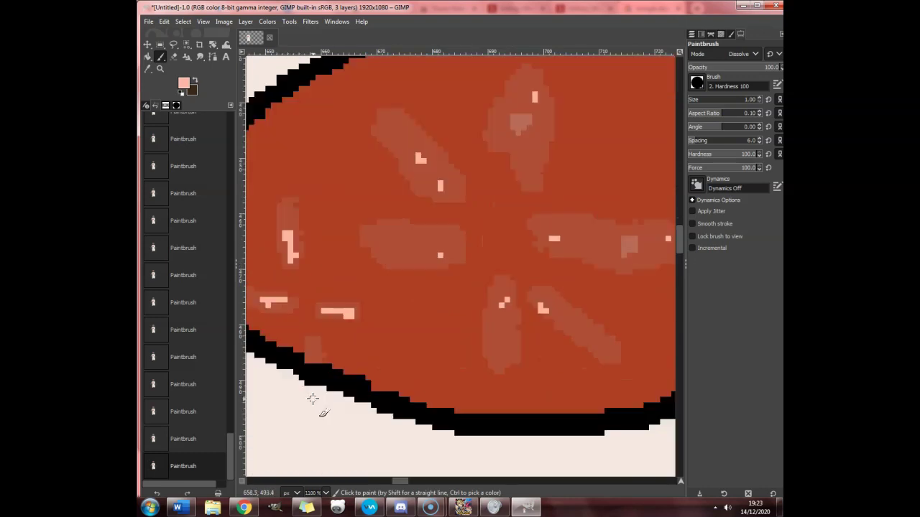
Add a light pink highlight to the upper stroke of the small cluster at the nose's blunt end.
{"action": "scroll", "coordinate": [424, 320], "scroll_direction": "down", "scroll_amount": 7, "text": "ctrl"}
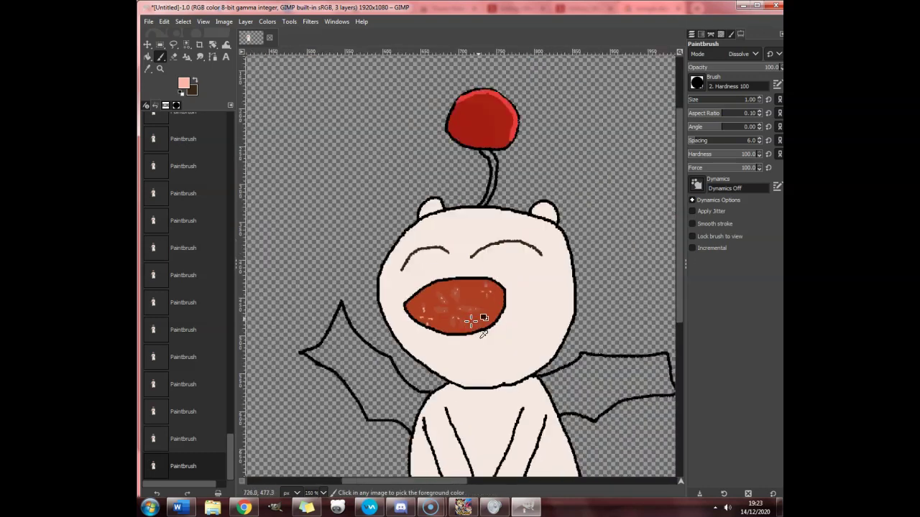
{"action": "scroll", "coordinate": [521, 317], "scroll_direction": "up", "scroll_amount": 6, "text": "ctrl"}
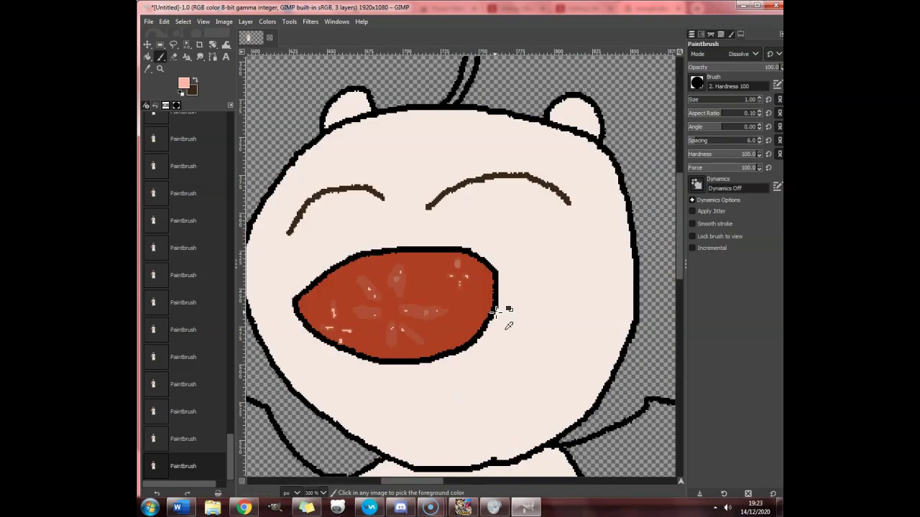
{"action": "left_click", "coordinate": [457, 239]}
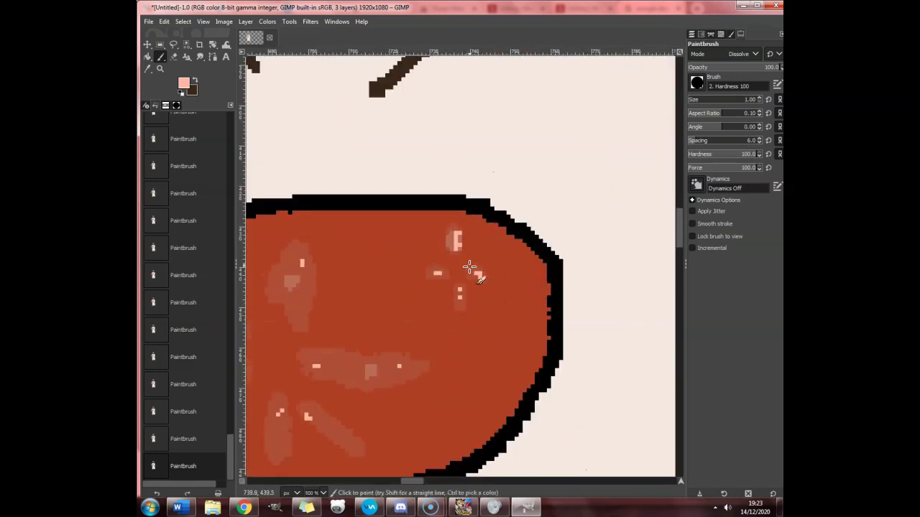
{"action": "scroll", "coordinate": [468, 267], "scroll_direction": "down", "scroll_amount": 8, "text": "ctrl"}
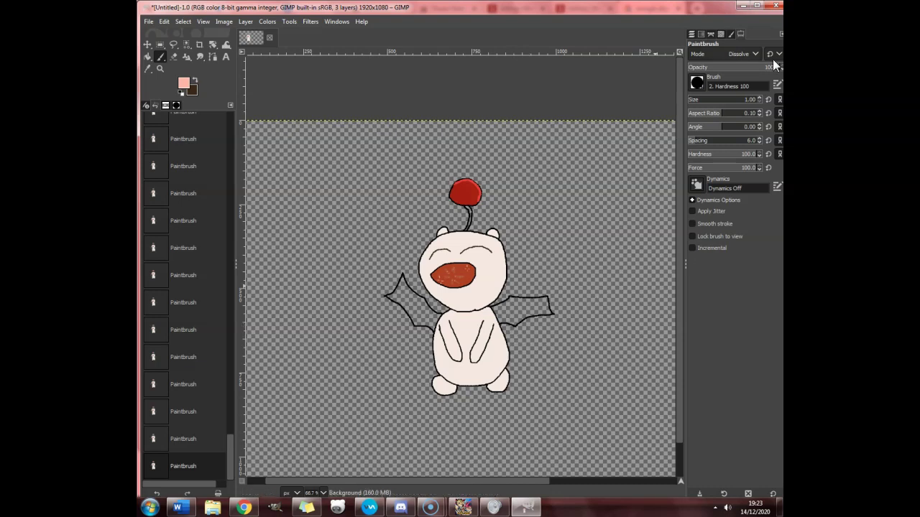
Set the Paintbrush size to 3 and change the foreground colour to black 000000.
{"action": "left_click", "coordinate": [700, 35]}
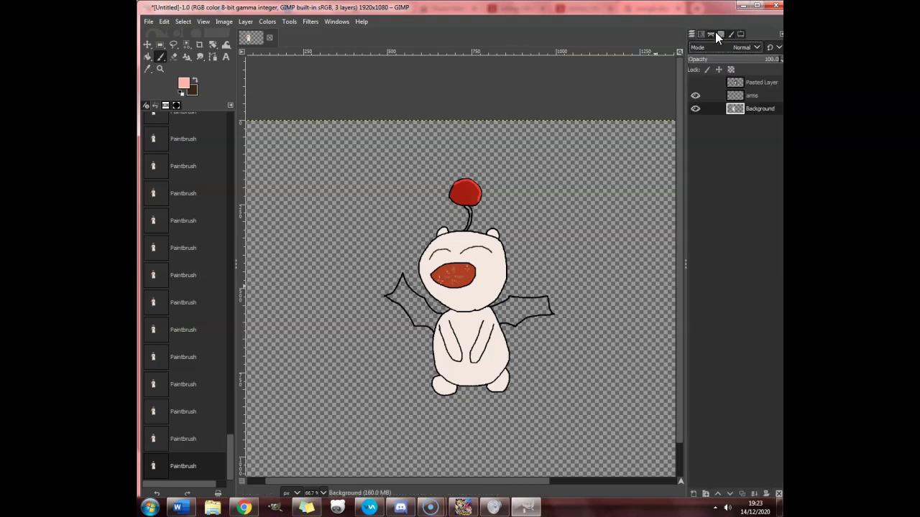
{"action": "left_click", "coordinate": [719, 35]}
{"action": "left_click", "coordinate": [731, 35]}
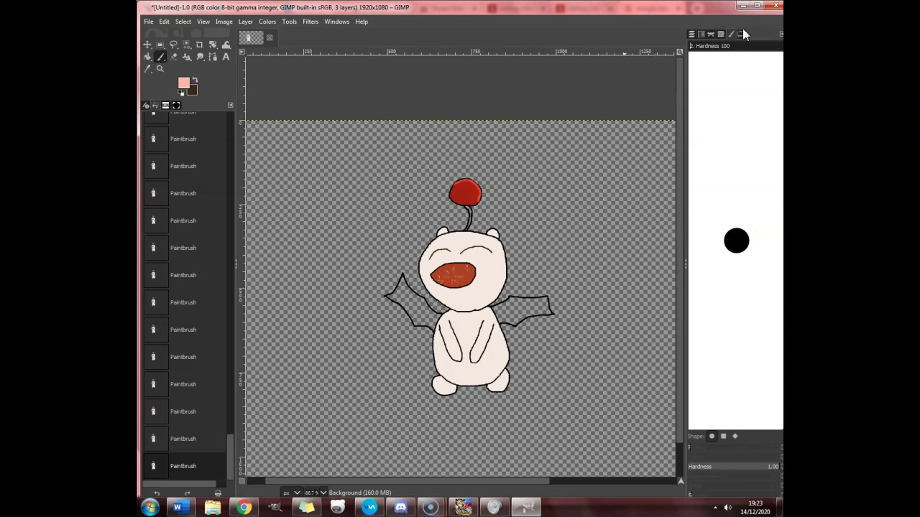
{"action": "left_click", "coordinate": [741, 33]}
{"action": "left_click", "coordinate": [695, 34]}
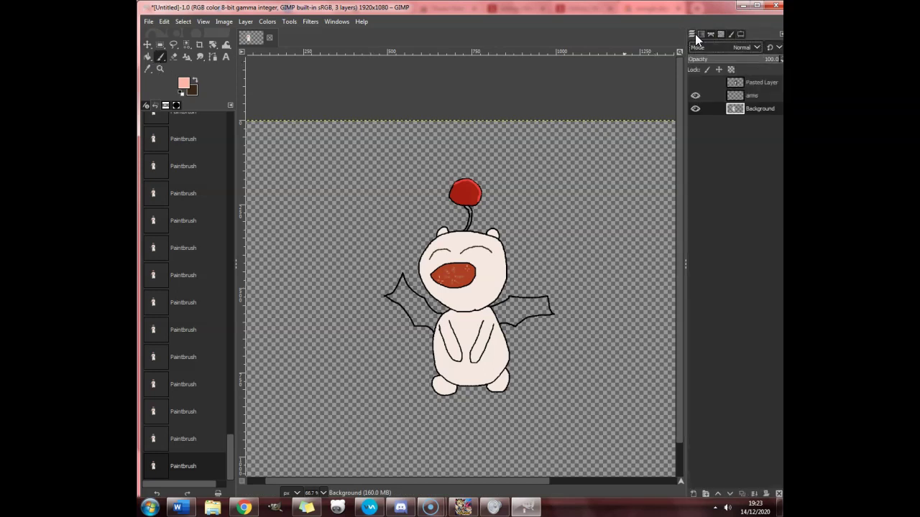
{"action": "left_click", "coordinate": [741, 34]}
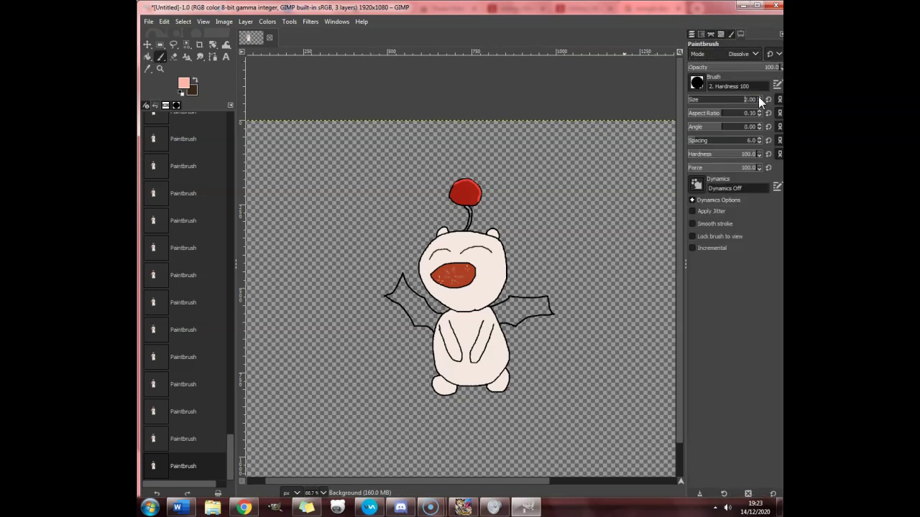
{"action": "left_click", "coordinate": [184, 83]}
{"action": "left_click", "coordinate": [458, 265]}
{"action": "left_click", "coordinate": [425, 288]}
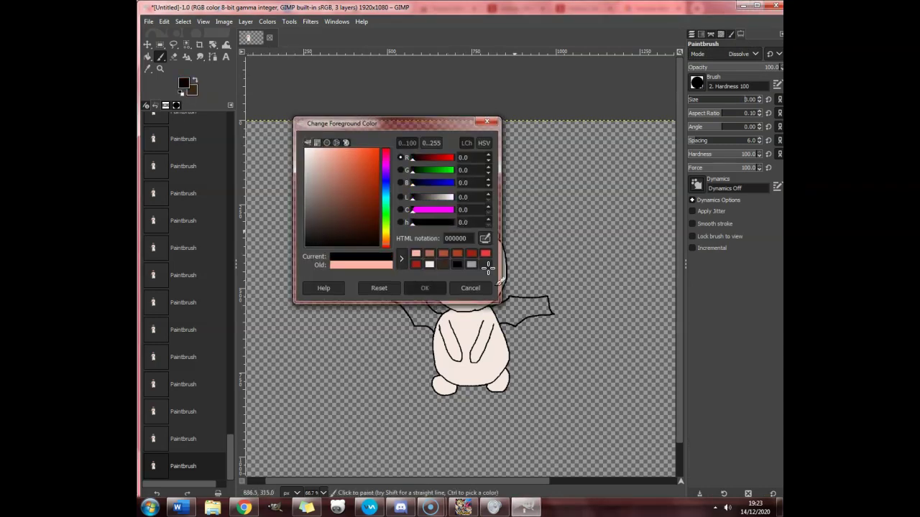
On the arms layer, draw a black three-pronged antler outline rising from the head beside the right ear, closing its base on the head.
{"action": "left_click", "coordinate": [700, 34]}
{"action": "left_click", "coordinate": [708, 95]}
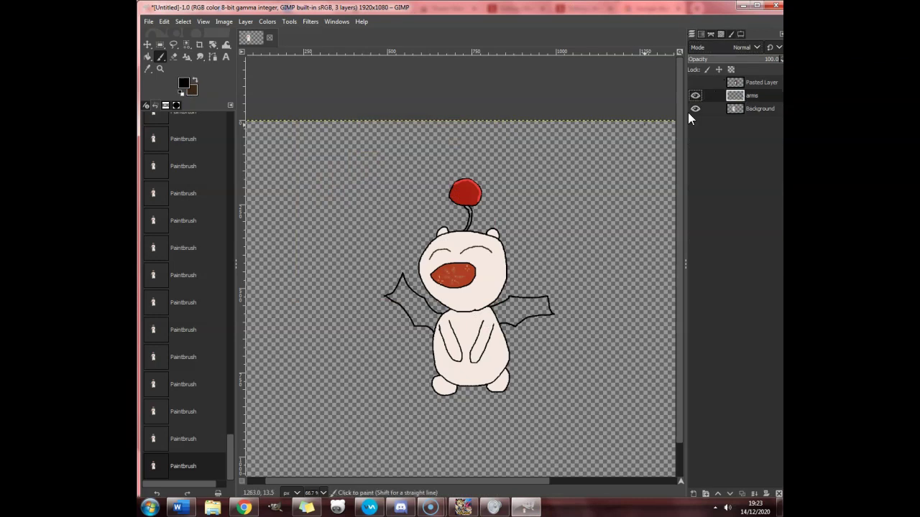
{"action": "scroll", "coordinate": [520, 247], "scroll_direction": "up", "scroll_amount": 3}
{"action": "mouse_move", "coordinate": [476, 259]}
{"action": "left_mouse_down"}
{"action": "mouse_move", "coordinate": [544, 209]}
{"action": "mouse_move", "coordinate": [558, 103]}
{"action": "mouse_move", "coordinate": [571, 112]}
{"action": "mouse_move", "coordinate": [566, 148]}
{"action": "mouse_move", "coordinate": [584, 153]}
{"action": "mouse_move", "coordinate": [631, 84]}
{"action": "mouse_move", "coordinate": [636, 105]}
{"action": "mouse_move", "coordinate": [615, 153]}
{"action": "mouse_move", "coordinate": [632, 163]}
{"action": "mouse_move", "coordinate": [658, 142]}
{"action": "left_mouse_up"}
{"action": "left_click_drag", "start_coordinate": [467, 481], "coordinate": [491, 481]}
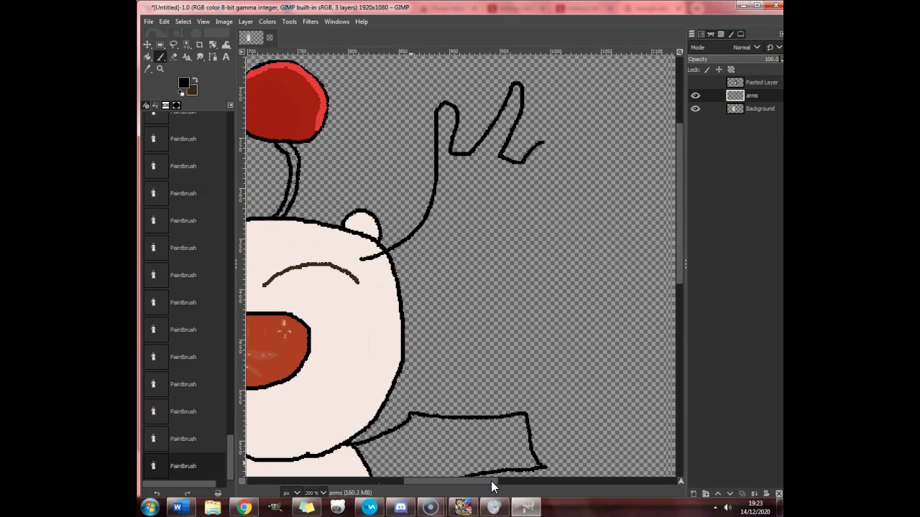
{"action": "mouse_move", "coordinate": [542, 142]}
{"action": "left_mouse_down"}
{"action": "mouse_move", "coordinate": [580, 125]}
{"action": "mouse_move", "coordinate": [565, 160]}
{"action": "mouse_move", "coordinate": [529, 186]}
{"action": "mouse_move", "coordinate": [412, 257]}
{"action": "mouse_move", "coordinate": [365, 265]}
{"action": "left_mouse_up"}
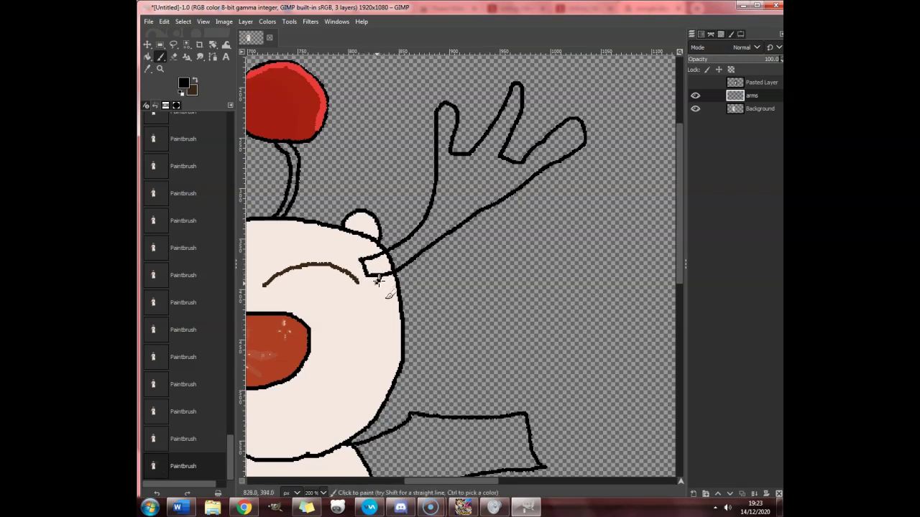
Draw a black headband outline from the top of the head around the antler's base below the right ear.
{"action": "left_click_drag", "start_coordinate": [456, 481], "coordinate": [436, 488]}
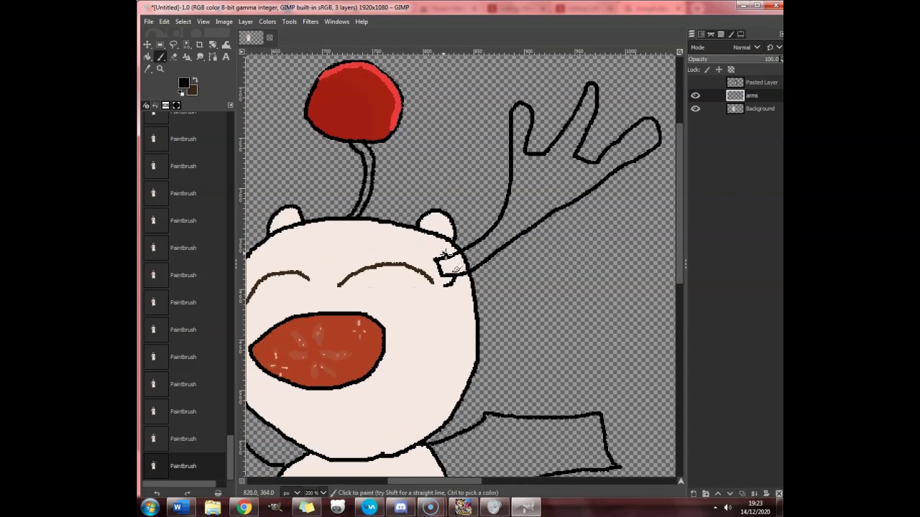
{"action": "left_click_drag", "start_coordinate": [431, 236], "coordinate": [433, 257]}
{"action": "left_click_drag", "start_coordinate": [413, 230], "coordinate": [421, 244]}
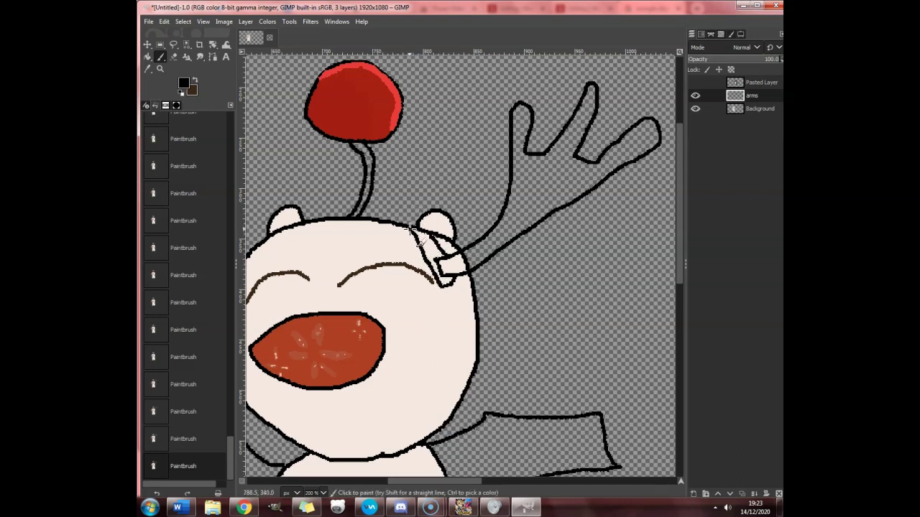
Draw a black headband end below the left ear and a three-pronged antler outline rising from it on the arms layer.
{"action": "left_click_drag", "start_coordinate": [457, 480], "coordinate": [423, 478]}
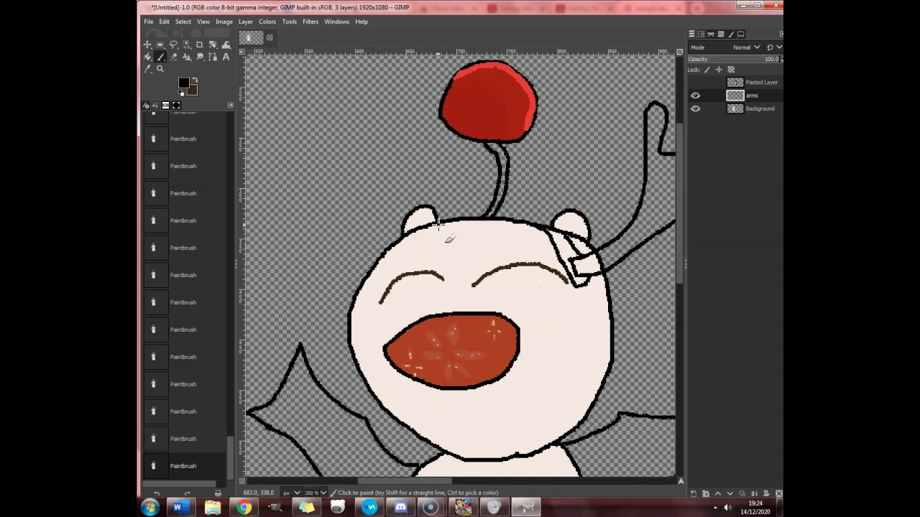
{"action": "left_click_drag", "start_coordinate": [424, 234], "coordinate": [410, 242]}
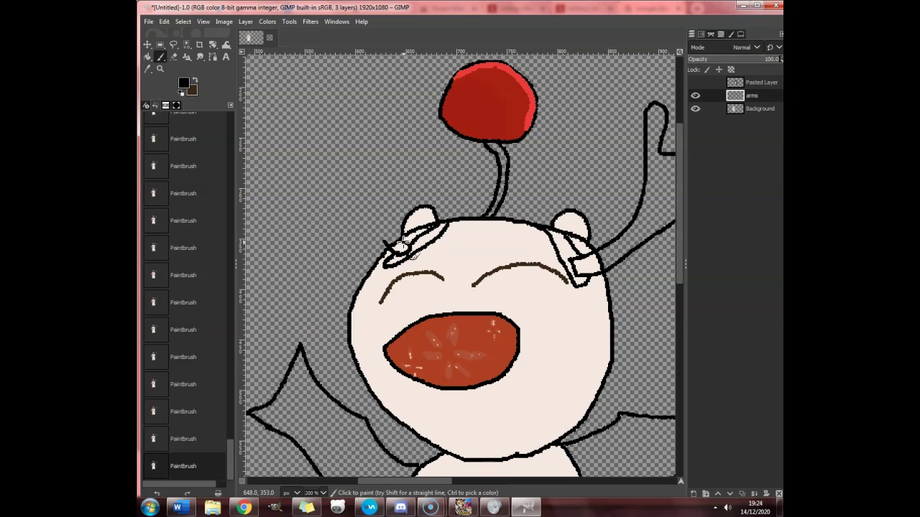
{"action": "mouse_move", "coordinate": [395, 228]}
{"action": "left_mouse_down"}
{"action": "mouse_move", "coordinate": [381, 141]}
{"action": "mouse_move", "coordinate": [366, 182]}
{"action": "mouse_move", "coordinate": [348, 154]}
{"action": "left_mouse_up"}
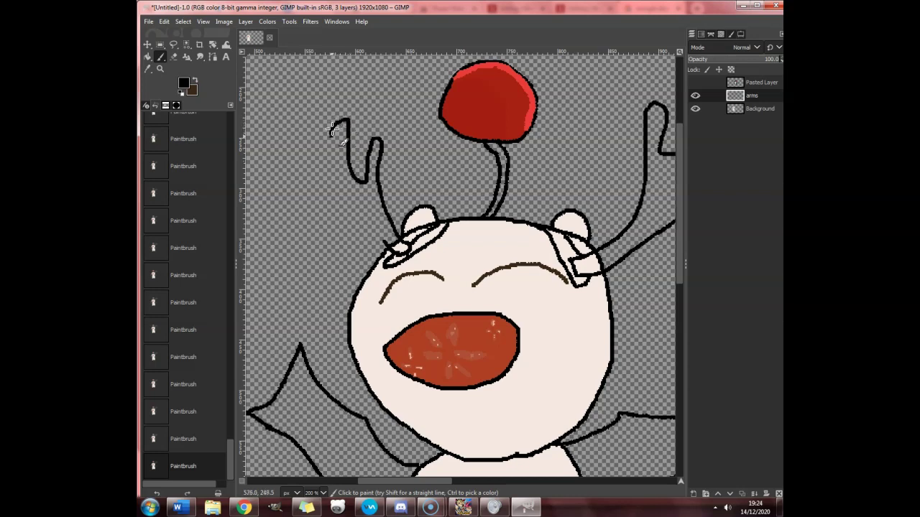
{"action": "mouse_move", "coordinate": [313, 158]}
{"action": "left_mouse_down"}
{"action": "mouse_move", "coordinate": [290, 102]}
{"action": "mouse_move", "coordinate": [286, 135]}
{"action": "mouse_move", "coordinate": [299, 170]}
{"action": "mouse_move", "coordinate": [362, 217]}
{"action": "left_mouse_up"}
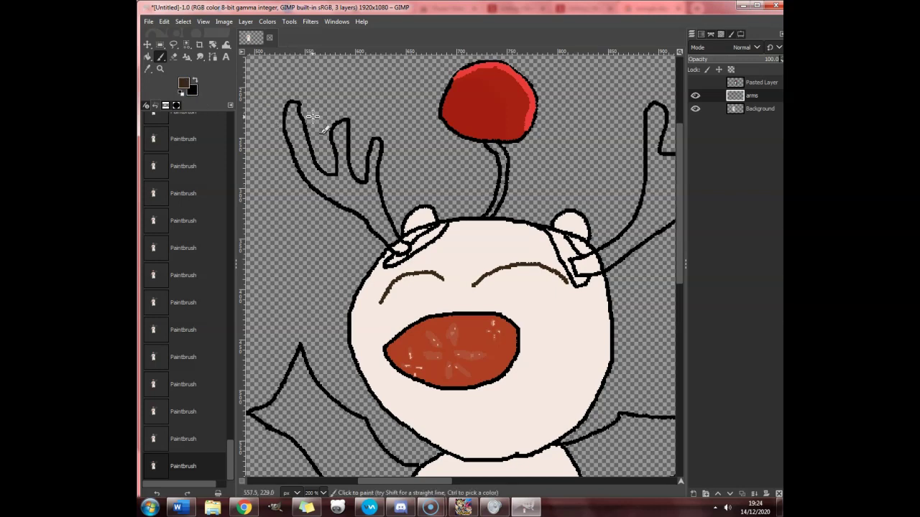
Set the foreground colour to dark brown 361b04 and bucket-fill both antlers.
{"action": "left_click", "coordinate": [183, 84]}
{"action": "left_click_drag", "start_coordinate": [350, 223], "coordinate": [372, 227]}
{"action": "left_click", "coordinate": [423, 288]}
{"action": "left_click", "coordinate": [147, 57]}
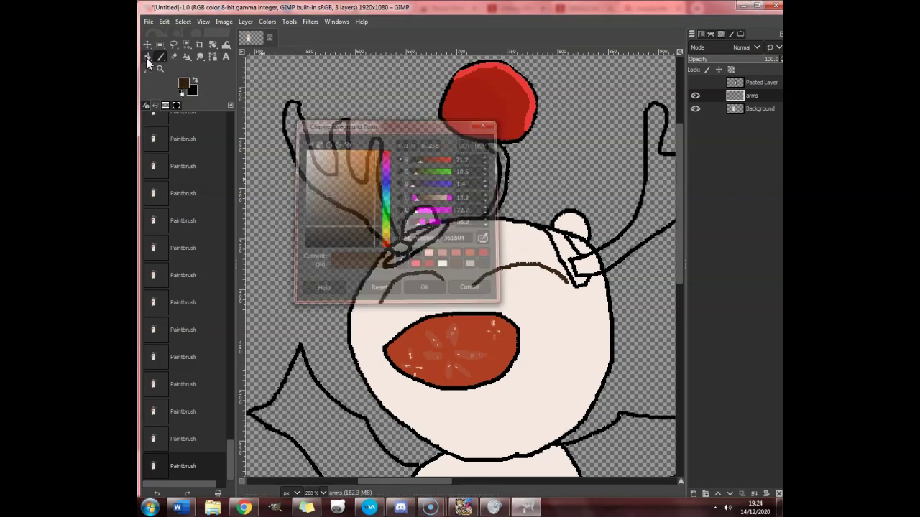
{"action": "left_click", "coordinate": [347, 189]}
{"action": "left_click", "coordinate": [654, 216]}
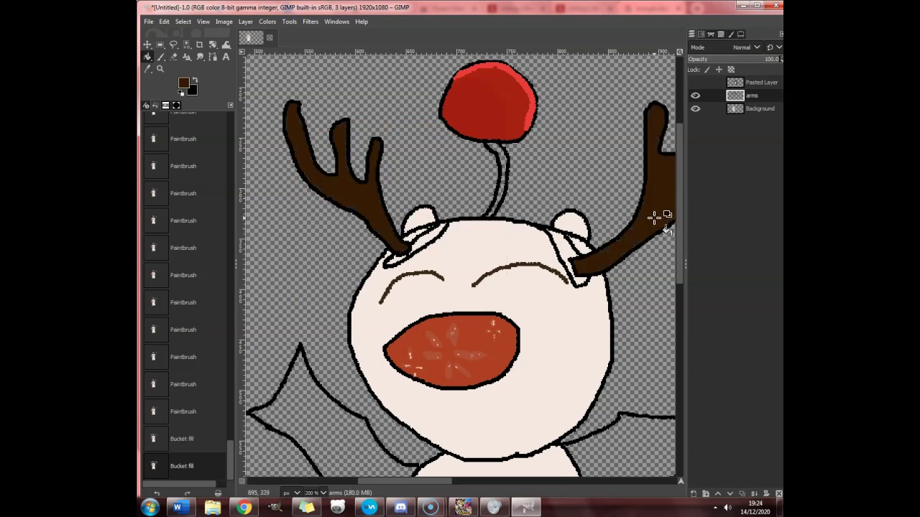
Change the foreground colour to dark green 0e3604.
{"action": "left_click", "coordinate": [184, 85]}
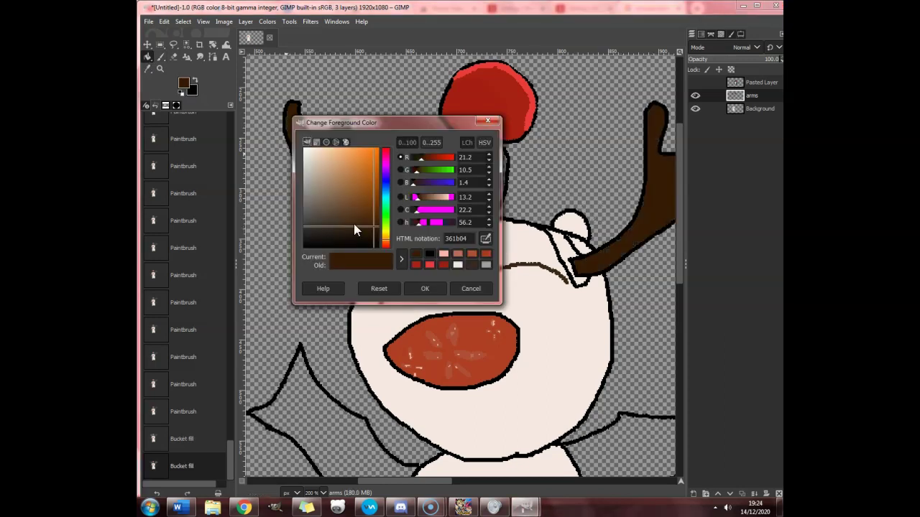
{"action": "left_click", "coordinate": [385, 218]}
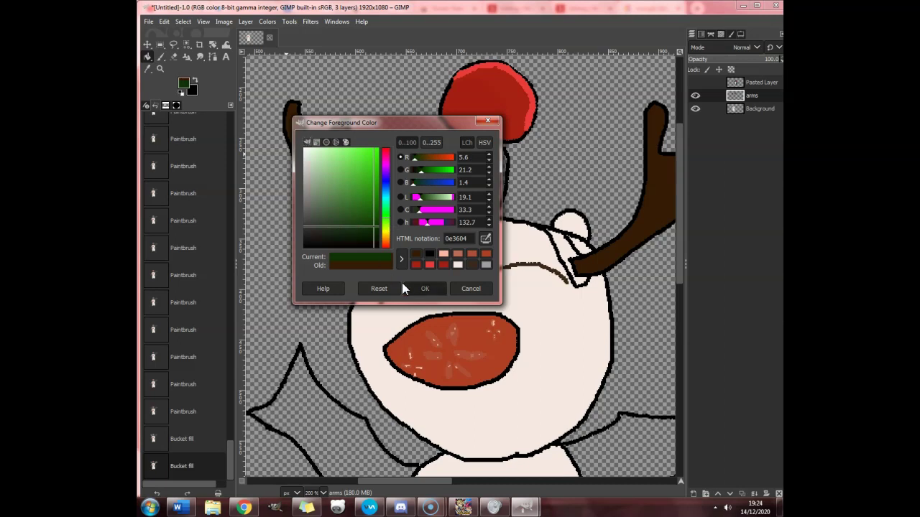
{"action": "key", "text": "Return"}
{"action": "scroll", "coordinate": [430, 236], "scroll_direction": "up", "scroll_amount": 3}
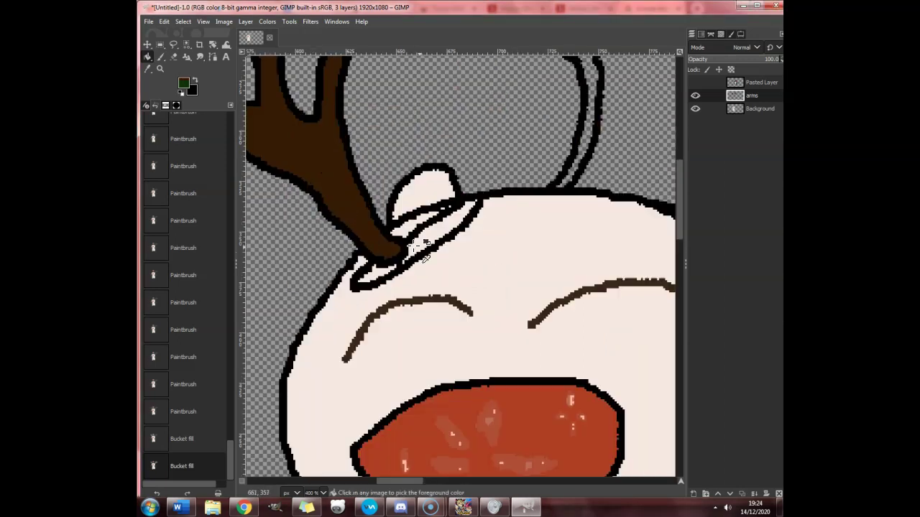
{"action": "left_click", "coordinate": [429, 236]}
{"action": "left_click", "coordinate": [166, 23]}
{"action": "left_click", "coordinate": [191, 35]}
Close the gap at the upper end of the left headband section with green paint, and bucket-fill the section green.
{"action": "key", "text": "p"}
{"action": "scroll", "coordinate": [496, 196], "scroll_direction": "up", "scroll_amount": 2}
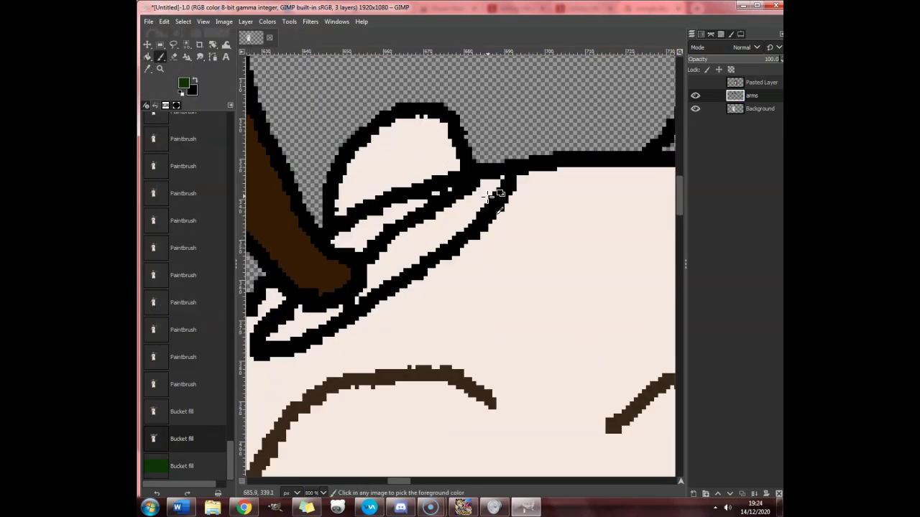
{"action": "scroll", "coordinate": [496, 195], "scroll_direction": "up", "scroll_amount": 2}
{"action": "left_click_drag", "start_coordinate": [511, 187], "coordinate": [476, 179]}
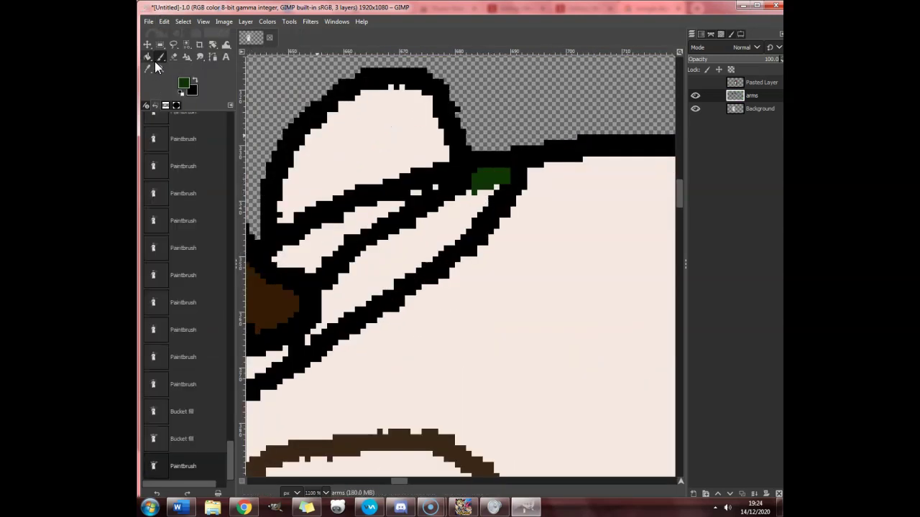
{"action": "left_click", "coordinate": [388, 260]}
Fill the small leftover areas below the left antler's base with green and paint over the black line separating them.
{"action": "scroll", "coordinate": [338, 267], "scroll_direction": "down", "scroll_amount": 2}
{"action": "scroll", "coordinate": [323, 298], "scroll_direction": "up", "scroll_amount": 3}
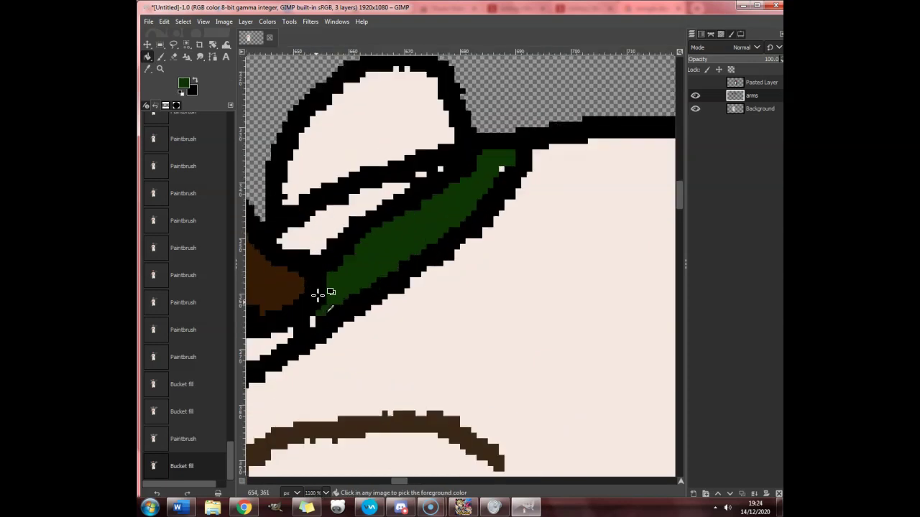
{"action": "left_click", "coordinate": [311, 328]}
{"action": "left_click", "coordinate": [279, 348]}
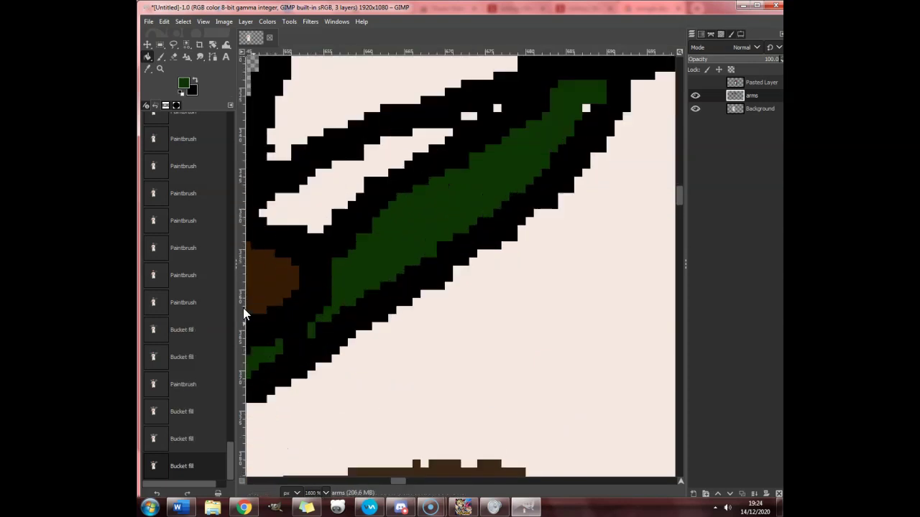
{"action": "left_click", "coordinate": [161, 56]}
{"action": "left_click_drag", "start_coordinate": [349, 301], "coordinate": [287, 338]}
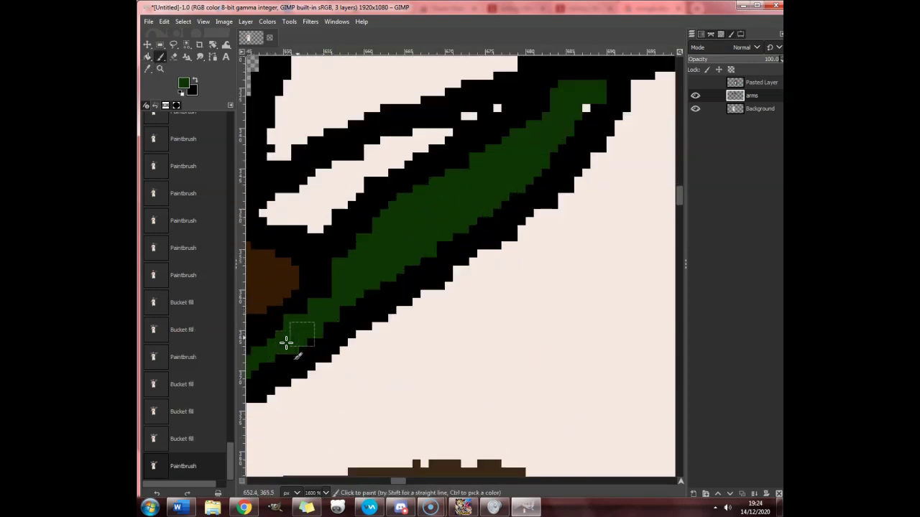
Paint a green band along the top of the head, joining the left headband section to the right one.
{"action": "scroll", "coordinate": [337, 314], "scroll_direction": "down", "scroll_amount": 4}
{"action": "scroll", "coordinate": [337, 313], "scroll_direction": "down", "scroll_amount": 2}
{"action": "scroll", "coordinate": [516, 314], "scroll_direction": "up", "scroll_amount": 1}
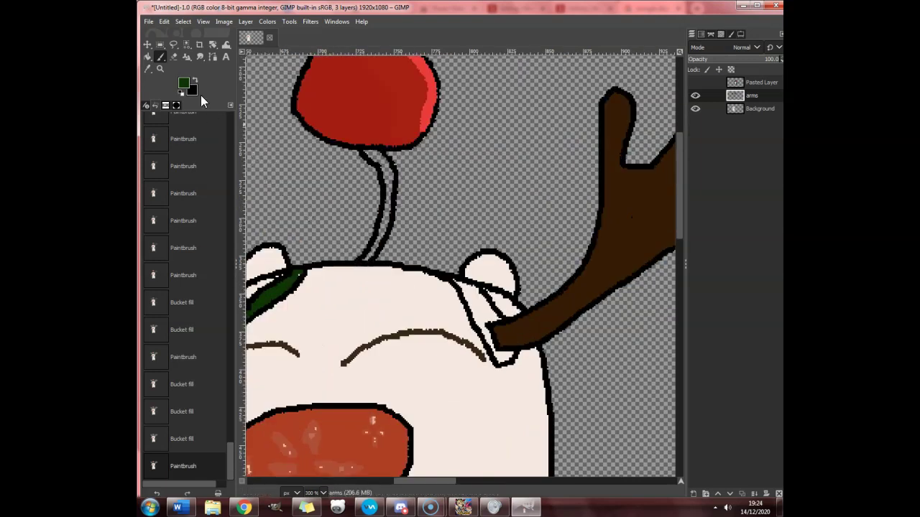
{"action": "scroll", "coordinate": [357, 247], "scroll_direction": "up", "scroll_amount": 3}
{"action": "mouse_move", "coordinate": [324, 269]}
{"action": "left_mouse_down"}
{"action": "mouse_move", "coordinate": [356, 257]}
{"action": "mouse_move", "coordinate": [345, 258]}
{"action": "mouse_move", "coordinate": [315, 274]}
{"action": "mouse_move", "coordinate": [408, 246]}
{"action": "mouse_move", "coordinate": [334, 268]}
{"action": "mouse_move", "coordinate": [458, 248]}
{"action": "mouse_move", "coordinate": [591, 248]}
{"action": "left_mouse_up"}
{"action": "left_click_drag", "start_coordinate": [415, 486], "coordinate": [423, 486]}
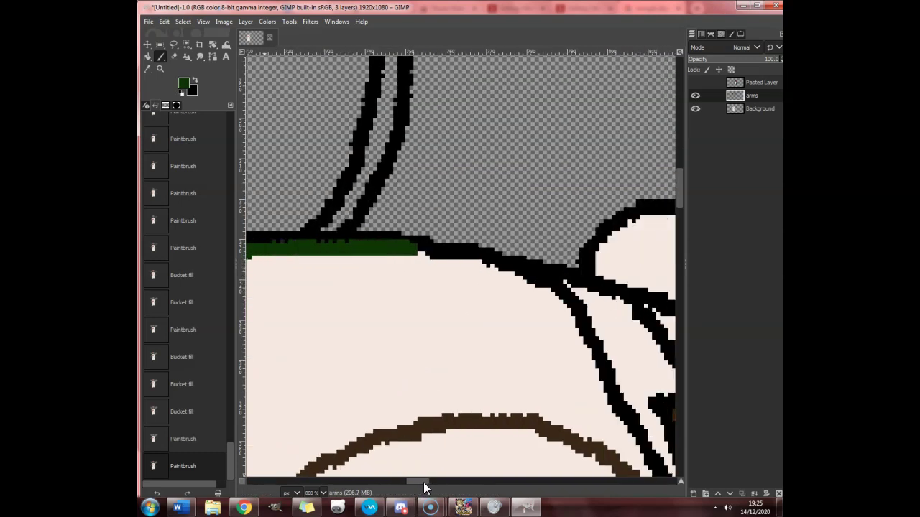
{"action": "mouse_move", "coordinate": [561, 292]}
{"action": "left_mouse_down"}
{"action": "mouse_move", "coordinate": [415, 251]}
{"action": "mouse_move", "coordinate": [520, 264]}
{"action": "mouse_move", "coordinate": [557, 281]}
{"action": "mouse_move", "coordinate": [460, 256]}
{"action": "left_mouse_up"}
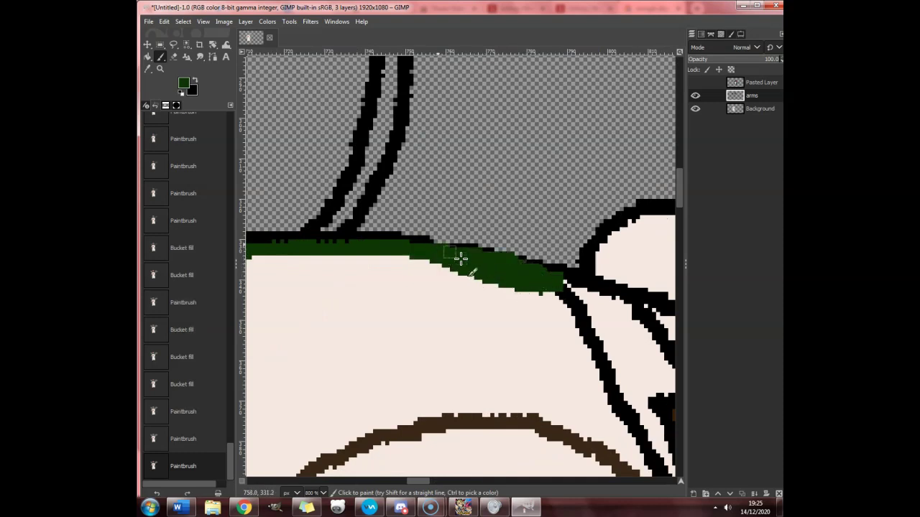
Outline the lower edge of the green band across the head in black, and restore green as the foreground colour.
{"action": "left_click", "coordinate": [194, 81]}
{"action": "mouse_move", "coordinate": [555, 295]}
{"action": "left_mouse_down"}
{"action": "mouse_move", "coordinate": [410, 261]}
{"action": "mouse_move", "coordinate": [356, 261]}
{"action": "left_mouse_up"}
{"action": "left_click_drag", "start_coordinate": [410, 488], "coordinate": [395, 487]}
{"action": "mouse_move", "coordinate": [463, 280]}
{"action": "left_mouse_down"}
{"action": "mouse_move", "coordinate": [649, 268]}
{"action": "mouse_move", "coordinate": [577, 275]}
{"action": "mouse_move", "coordinate": [627, 255]}
{"action": "mouse_move", "coordinate": [641, 257]}
{"action": "mouse_move", "coordinate": [456, 288]}
{"action": "left_mouse_up"}
{"action": "key", "text": "x"}
{"action": "scroll", "coordinate": [496, 291], "scroll_direction": "down", "scroll_amount": 4}
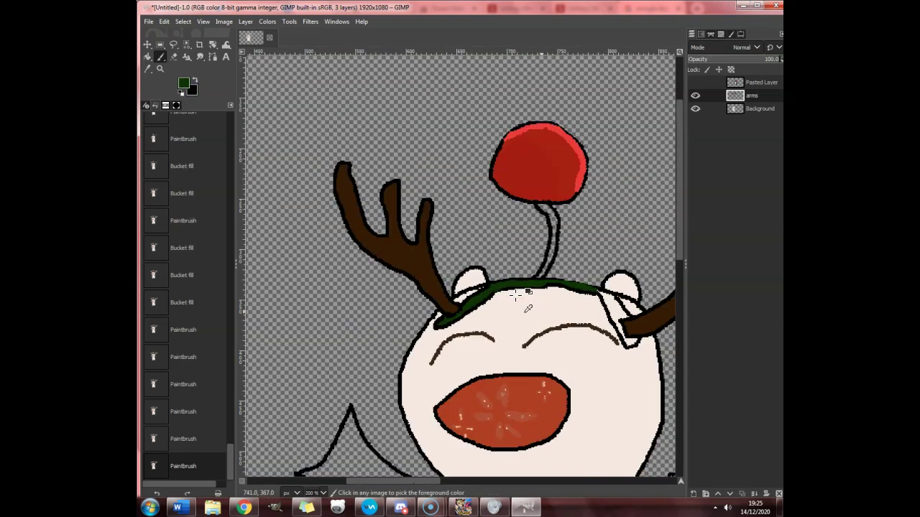
{"action": "scroll", "coordinate": [633, 309], "scroll_direction": "up", "scroll_amount": 2}
{"action": "left_click", "coordinate": [147, 56]}
{"action": "left_click", "coordinate": [620, 309]}
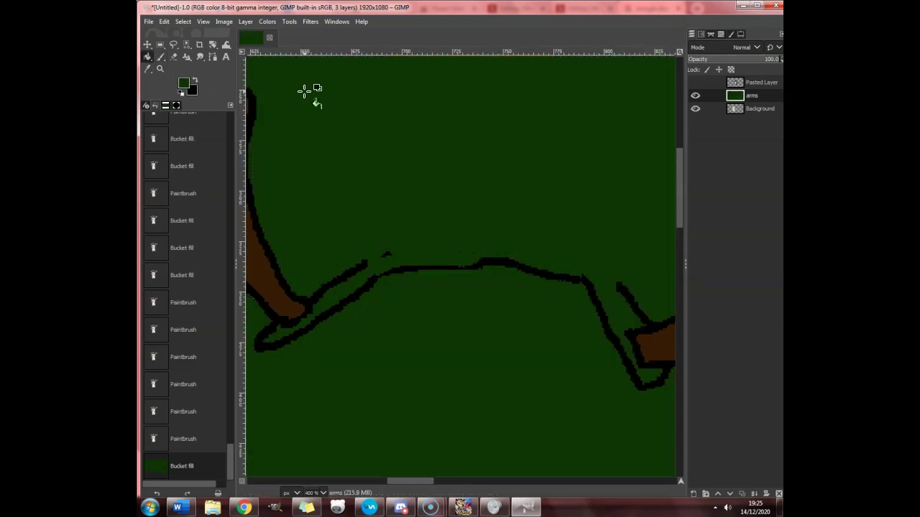
{"action": "left_click", "coordinate": [164, 21]}
{"action": "left_click", "coordinate": [181, 35]}
Extend the green paint along the head line below the right ear and bucket-fill the right headband section green.
{"action": "left_click", "coordinate": [161, 57]}
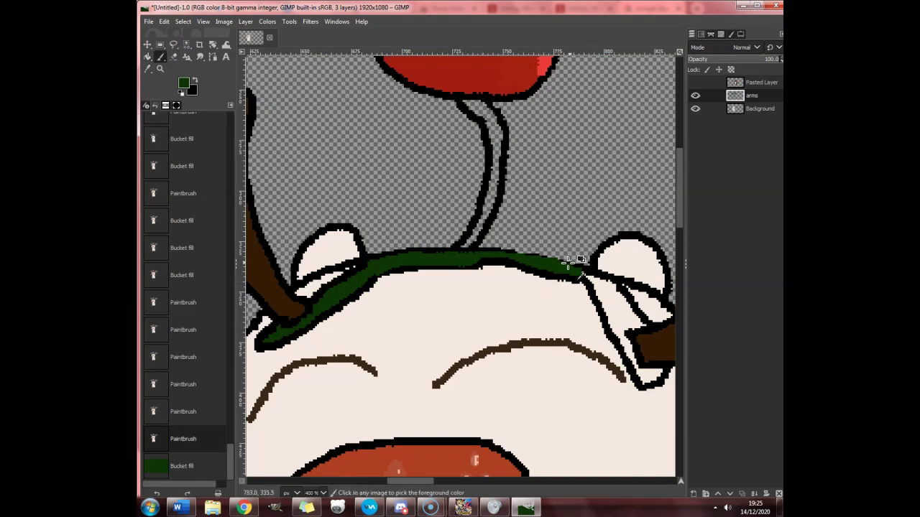
{"action": "scroll", "coordinate": [635, 298], "scroll_direction": "up", "scroll_amount": 2}
{"action": "left_click_drag", "start_coordinate": [634, 298], "coordinate": [561, 270]}
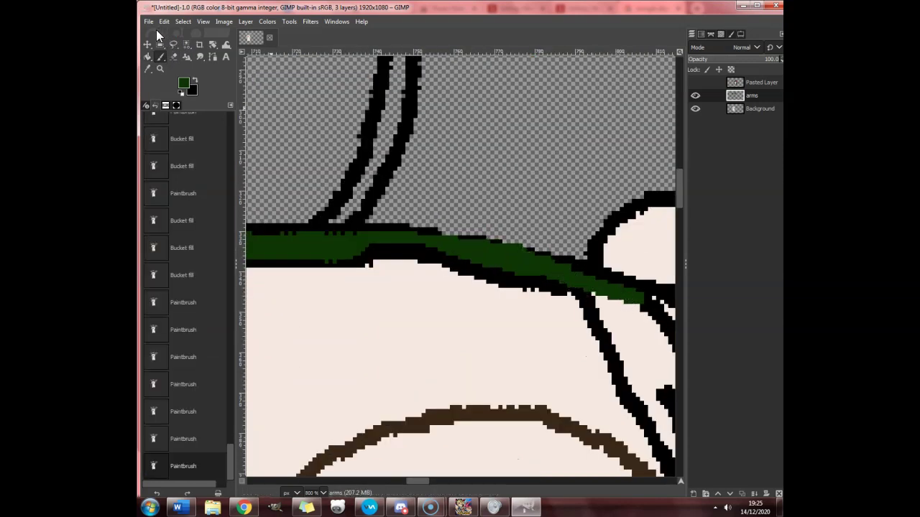
{"action": "left_click", "coordinate": [643, 328]}
{"action": "scroll", "coordinate": [627, 327], "scroll_direction": "down", "scroll_amount": 4}
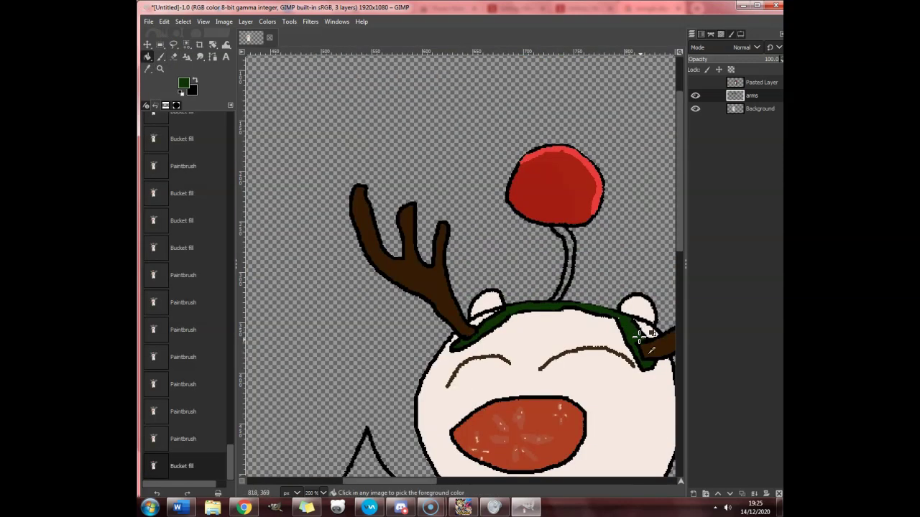
Touch up the right headband section with green brush strokes between the ear and the antler's base.
{"action": "scroll", "coordinate": [640, 335], "scroll_direction": "up", "scroll_amount": 3}
{"action": "left_click", "coordinate": [161, 56]}
{"action": "left_click_drag", "start_coordinate": [427, 202], "coordinate": [542, 251]}
{"action": "scroll", "coordinate": [542, 251], "scroll_direction": "down", "scroll_amount": 4}
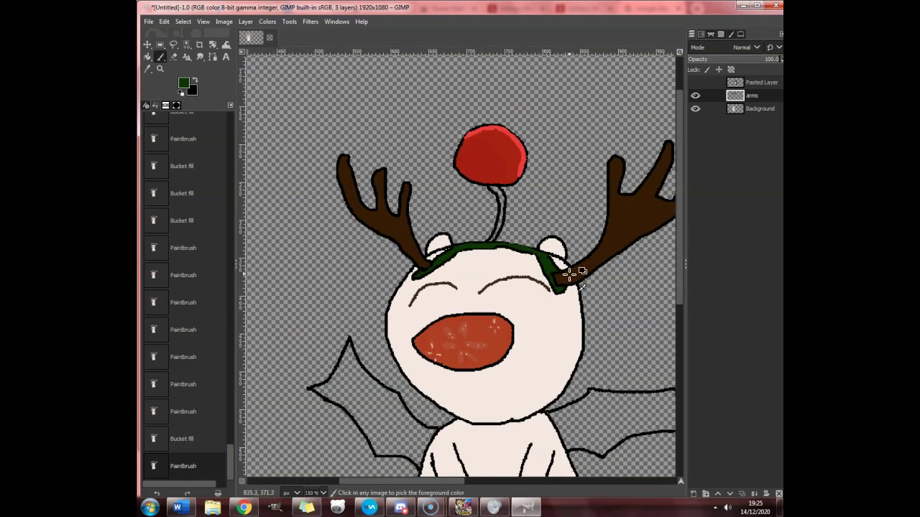
{"action": "scroll", "coordinate": [574, 276], "scroll_direction": "down", "scroll_amount": 2}
Make the Pasted Layer reference image visible and switch to the Color Picker.
{"action": "left_click", "coordinate": [184, 84]}
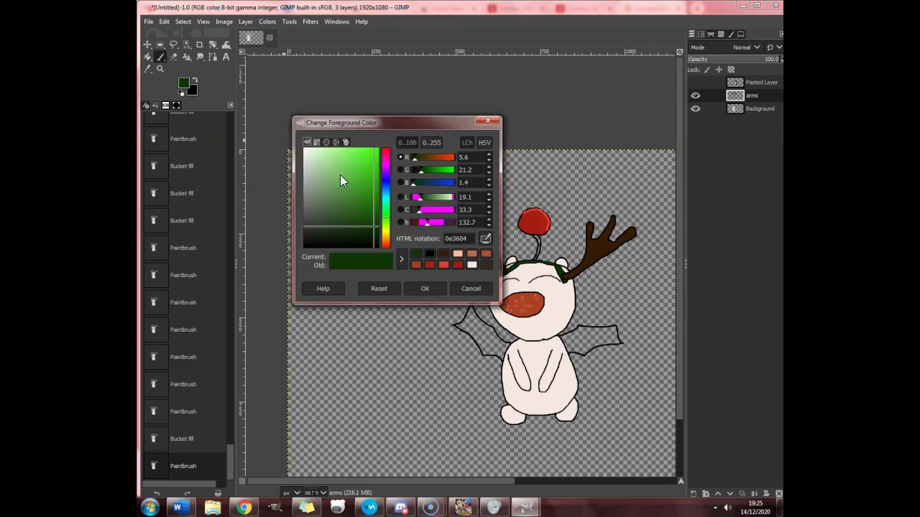
{"action": "left_click", "coordinate": [425, 287]}
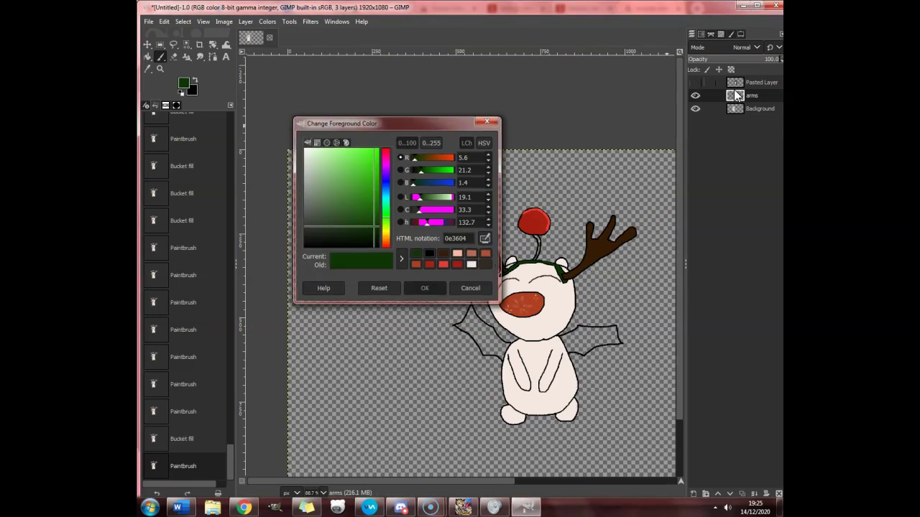
{"action": "left_click", "coordinate": [695, 82]}
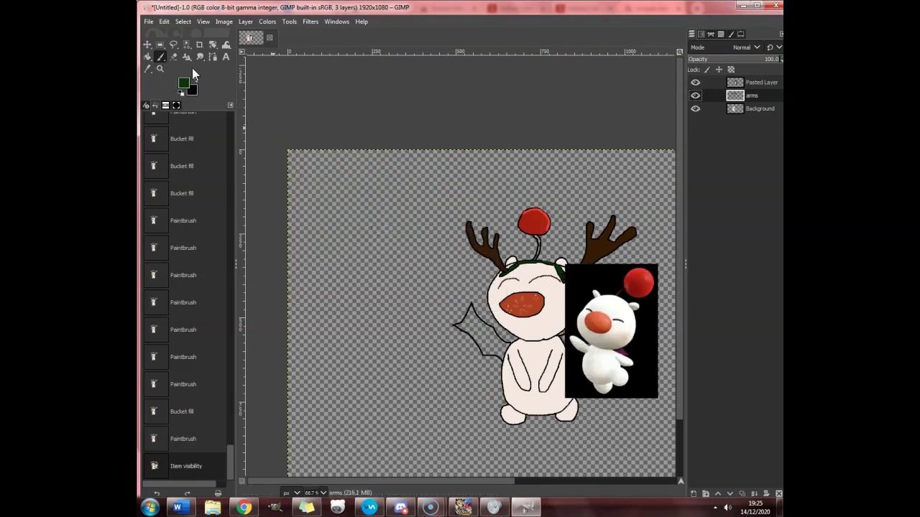
{"action": "left_click", "coordinate": [148, 69]}
{"action": "scroll", "coordinate": [568, 244], "scroll_direction": "up", "scroll_amount": 5}
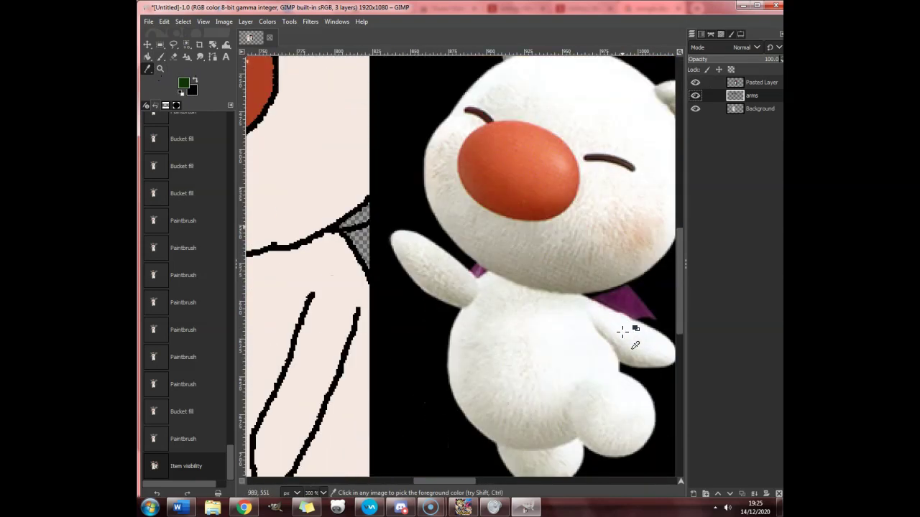
Make the Pasted Layer active, pick the purple of the reference creature's wing and swap it to the background colour.
{"action": "scroll", "coordinate": [638, 294], "scroll_direction": "up", "scroll_amount": 4}
{"action": "left_click", "coordinate": [651, 302]}
{"action": "left_click", "coordinate": [762, 82]}
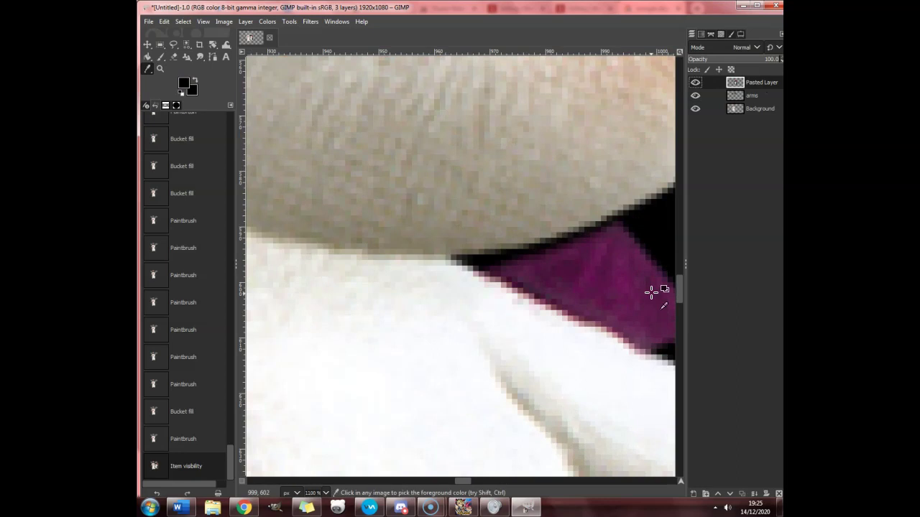
{"action": "scroll", "coordinate": [652, 295], "scroll_direction": "up", "scroll_amount": 2}
{"action": "left_click", "coordinate": [645, 303]}
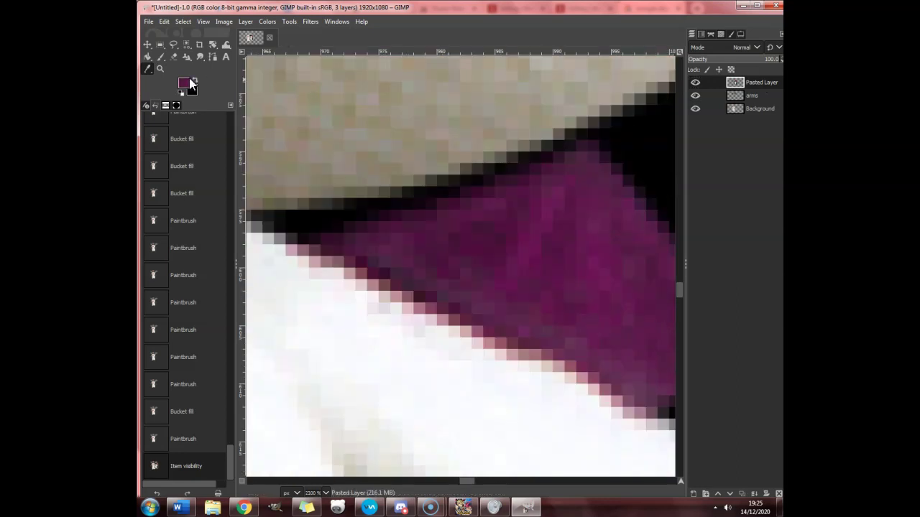
{"action": "left_click", "coordinate": [185, 82]}
{"action": "left_click", "coordinate": [194, 79]}
{"action": "left_click", "coordinate": [428, 288]}
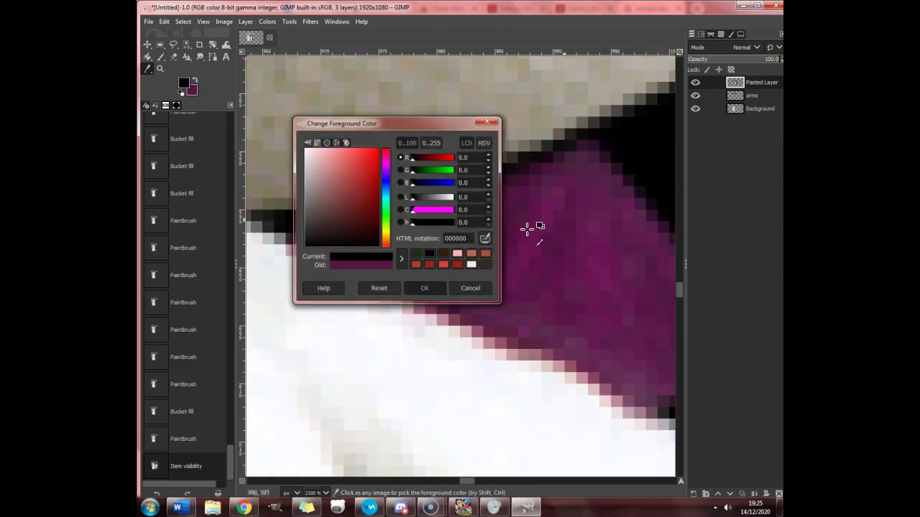
Sample a lighter purple from the reference wing and adjust the foreground colour to 7a1b61.
{"action": "scroll", "coordinate": [558, 209], "scroll_direction": "up", "scroll_amount": 1}
{"action": "left_click", "coordinate": [544, 218]}
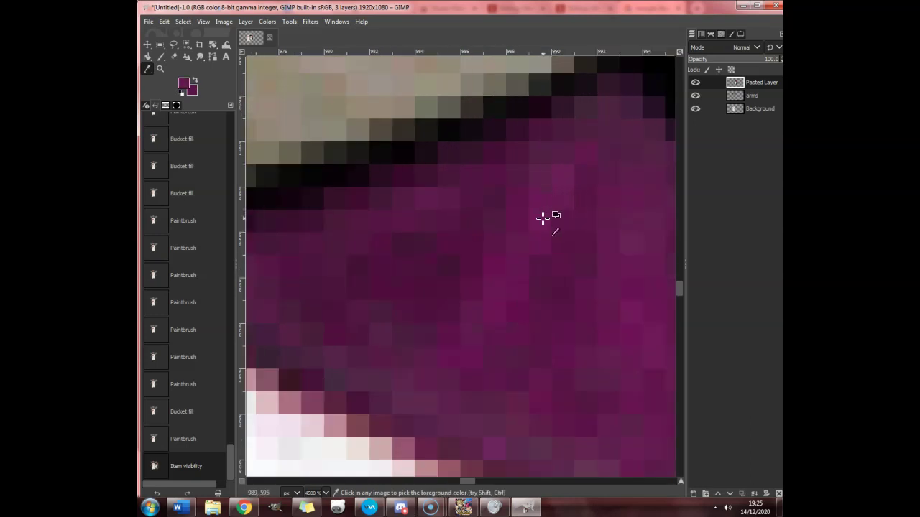
{"action": "scroll", "coordinate": [571, 162], "scroll_direction": "down", "scroll_amount": 3}
{"action": "scroll", "coordinate": [560, 192], "scroll_direction": "up", "scroll_amount": 3}
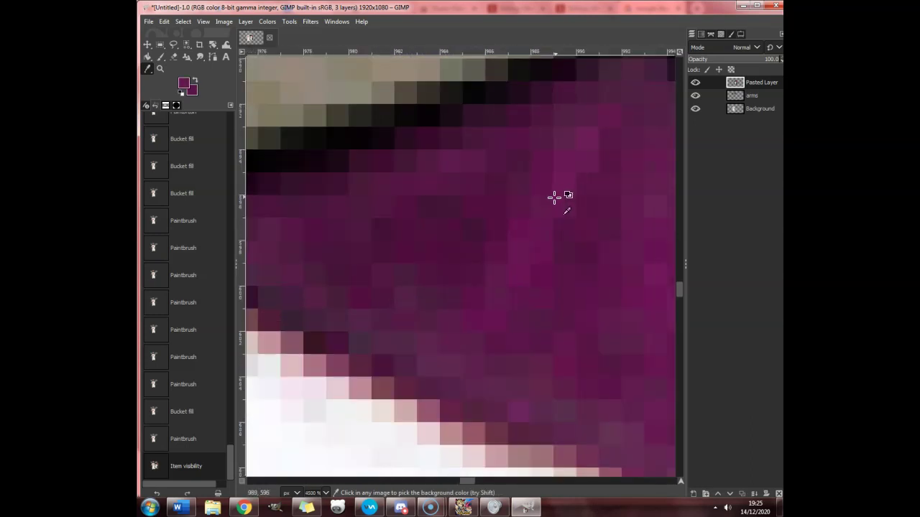
{"action": "scroll", "coordinate": [406, 144], "scroll_direction": "up", "scroll_amount": 2}
{"action": "left_click", "coordinate": [183, 84]}
{"action": "left_click", "coordinate": [360, 199]}
{"action": "left_click", "coordinate": [419, 282]}
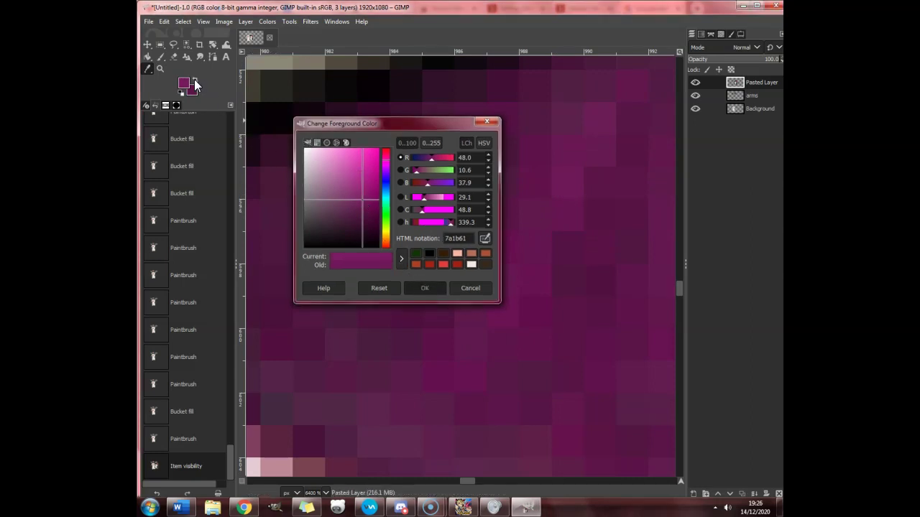
{"action": "scroll", "coordinate": [321, 107], "scroll_direction": "down", "scroll_amount": 2}
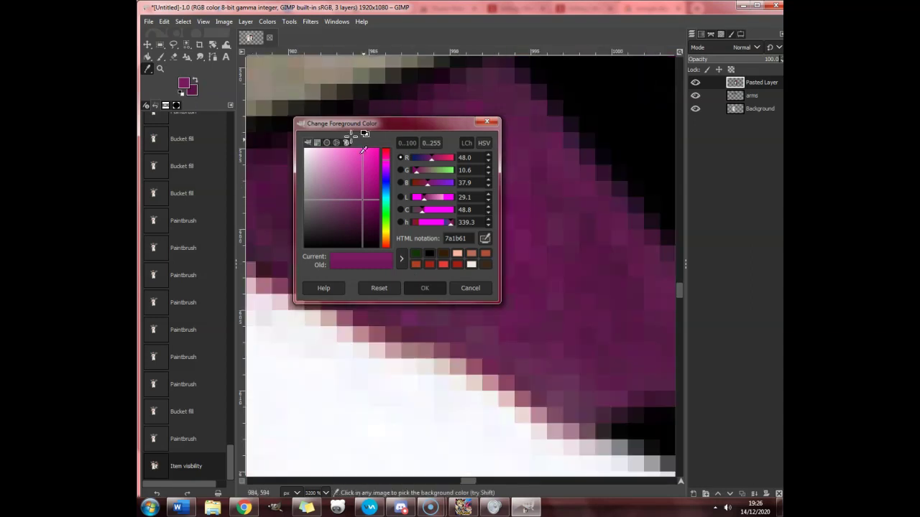
{"action": "scroll", "coordinate": [350, 137], "scroll_direction": "down", "scroll_amount": 4}
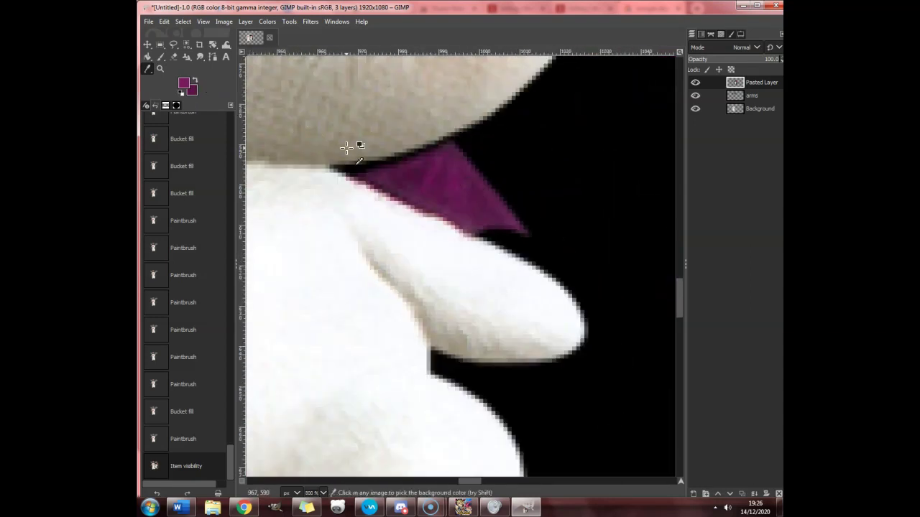
Lighten the foreground purple to 8c216f.
{"action": "left_click", "coordinate": [183, 83]}
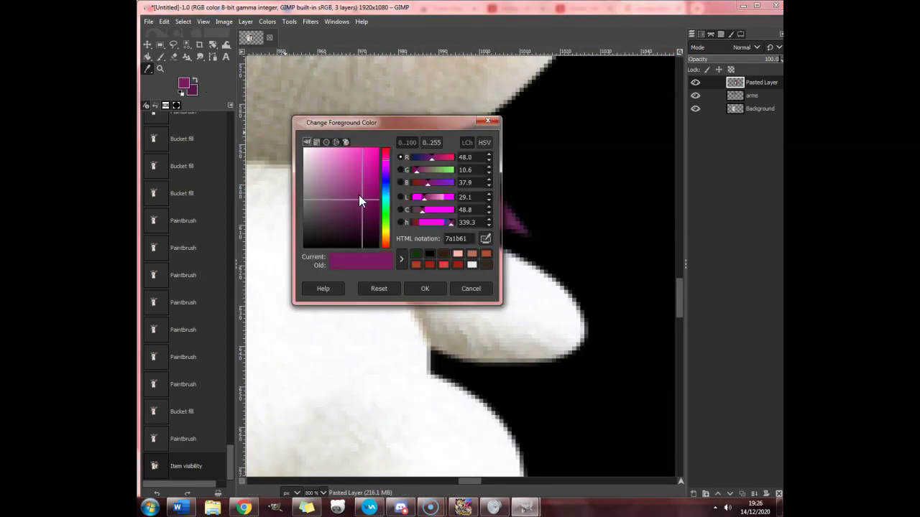
{"action": "left_click_drag", "start_coordinate": [360, 196], "coordinate": [362, 192]}
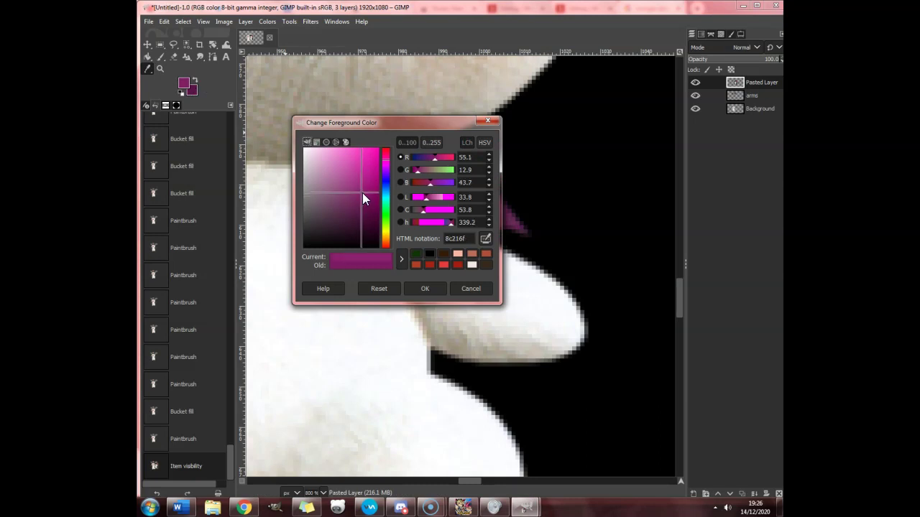
{"action": "left_click", "coordinate": [419, 288]}
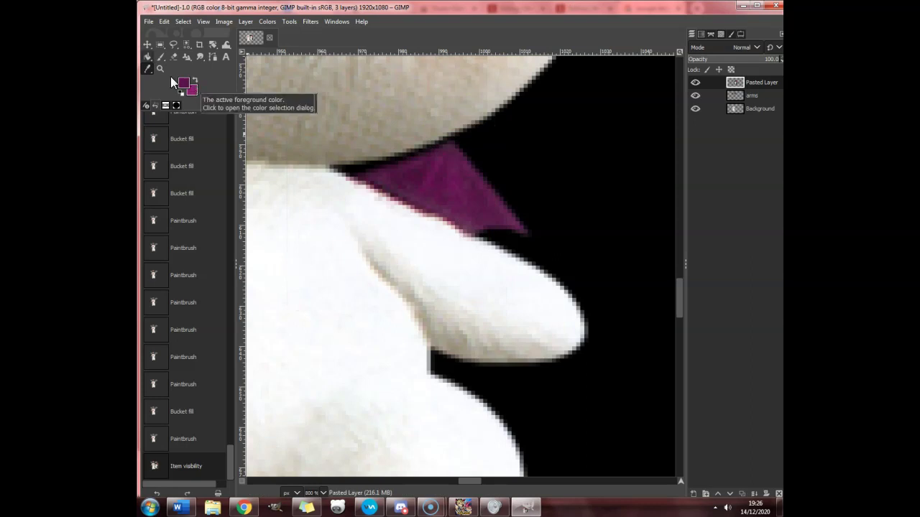
Hide the Pasted Layer and bucket-fill both wings with the dark purple on the Background layer.
{"action": "left_click", "coordinate": [144, 59]}
{"action": "scroll", "coordinate": [366, 143], "scroll_direction": "down", "scroll_amount": 3, "text": "ctrl"}
{"action": "left_click", "coordinate": [695, 82]}
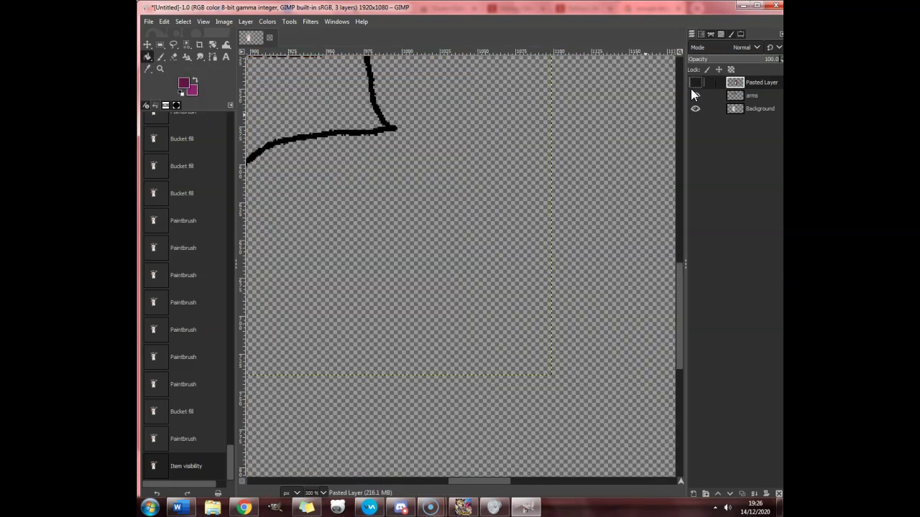
{"action": "scroll", "coordinate": [390, 160], "scroll_direction": "up", "scroll_amount": 5}
{"action": "left_click", "coordinate": [331, 285]}
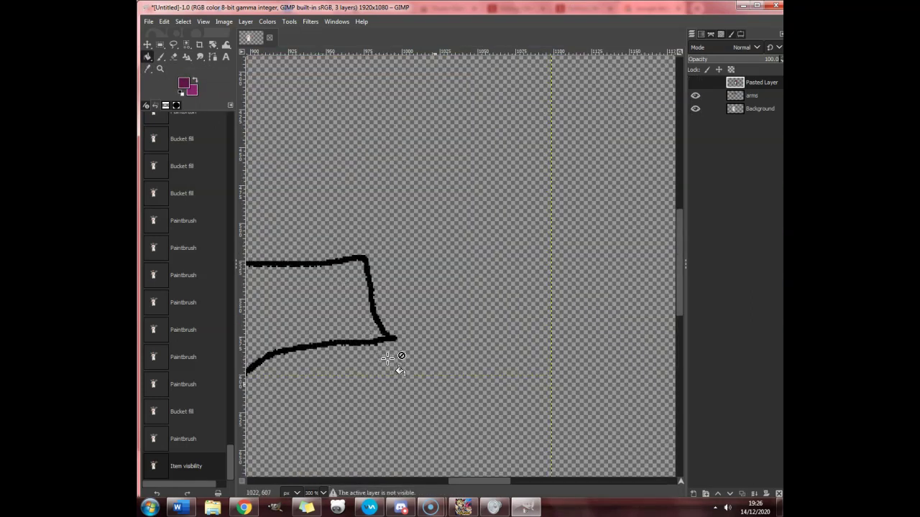
{"action": "left_click", "coordinate": [758, 109]}
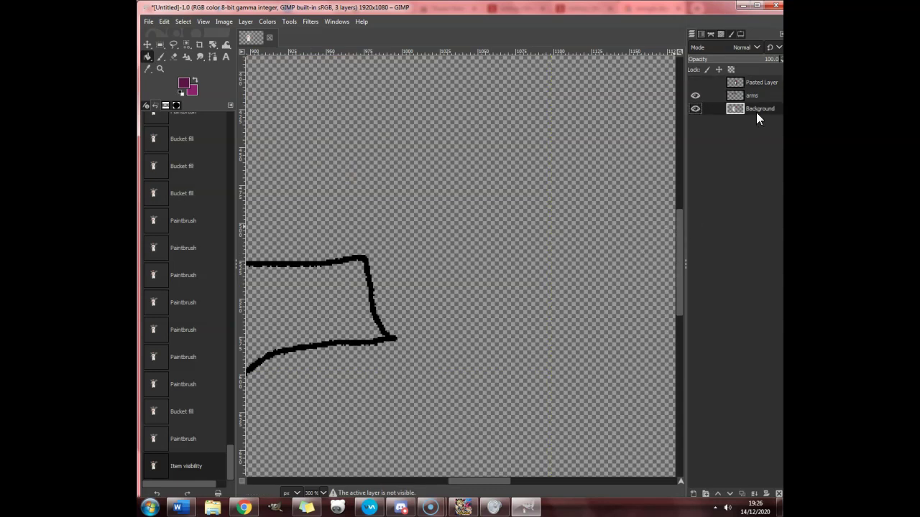
{"action": "left_click", "coordinate": [304, 311]}
{"action": "scroll", "coordinate": [463, 477], "scroll_direction": "left", "scroll_amount": 3}
{"action": "left_click_drag", "start_coordinate": [463, 478], "coordinate": [398, 475]}
{"action": "left_click", "coordinate": [365, 310]}
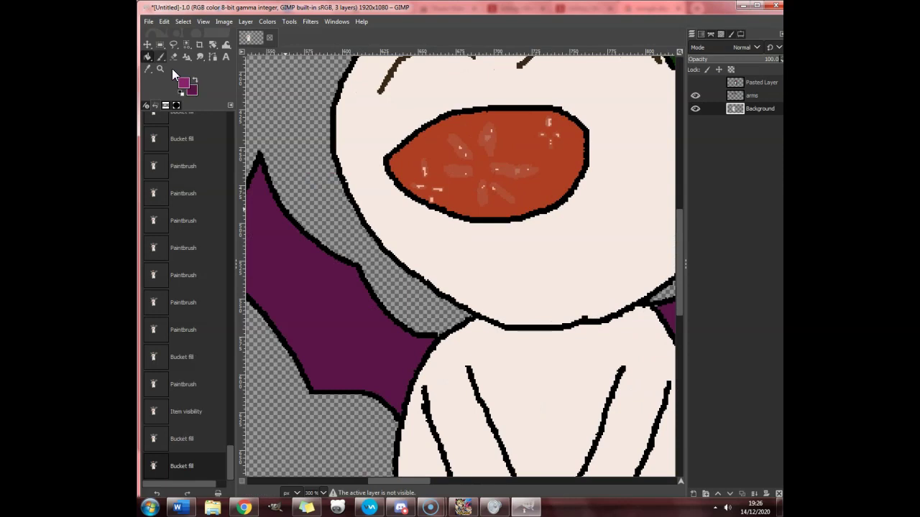
Brush a lighter purple line just inside the left wing's upper edge, from the body to the wing's peak.
{"action": "scroll", "coordinate": [435, 353], "scroll_direction": "up", "scroll_amount": 1, "text": "ctrl"}
{"action": "scroll", "coordinate": [431, 353], "scroll_direction": "down", "scroll_amount": 1, "text": "ctrl"}
{"action": "scroll", "coordinate": [433, 354], "scroll_direction": "up", "scroll_amount": 1, "text": "ctrl"}
{"action": "scroll", "coordinate": [439, 357], "scroll_direction": "down", "scroll_amount": 1, "text": "ctrl"}
{"action": "scroll", "coordinate": [440, 355], "scroll_direction": "up", "scroll_amount": 3, "text": "ctrl"}
{"action": "mouse_move", "coordinate": [463, 373]}
{"action": "left_mouse_down"}
{"action": "mouse_move", "coordinate": [390, 344]}
{"action": "mouse_move", "coordinate": [341, 306]}
{"action": "mouse_move", "coordinate": [301, 249]}
{"action": "left_mouse_up"}
{"action": "left_click_drag", "start_coordinate": [391, 477], "coordinate": [379, 477]}
{"action": "mouse_move", "coordinate": [523, 254]}
{"action": "left_mouse_down"}
{"action": "mouse_move", "coordinate": [482, 181]}
{"action": "mouse_move", "coordinate": [396, 138]}
{"action": "left_mouse_up"}
{"action": "scroll", "coordinate": [380, 452], "scroll_direction": "down", "scroll_amount": 3, "text": "ctrl"}
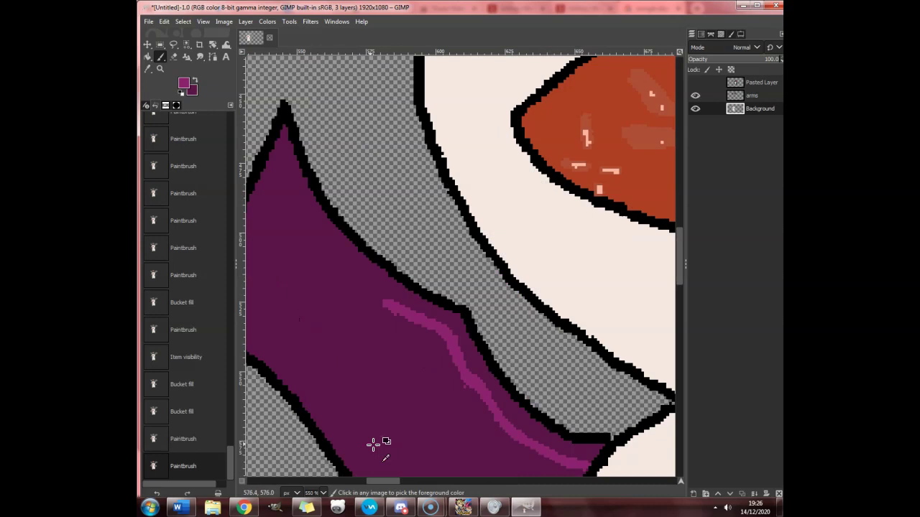
{"action": "scroll", "coordinate": [327, 331], "scroll_direction": "up", "scroll_amount": 1, "text": "ctrl"}
{"action": "mouse_move", "coordinate": [301, 233]}
{"action": "left_mouse_down"}
{"action": "mouse_move", "coordinate": [334, 301]}
{"action": "mouse_move", "coordinate": [382, 344]}
{"action": "left_mouse_up"}
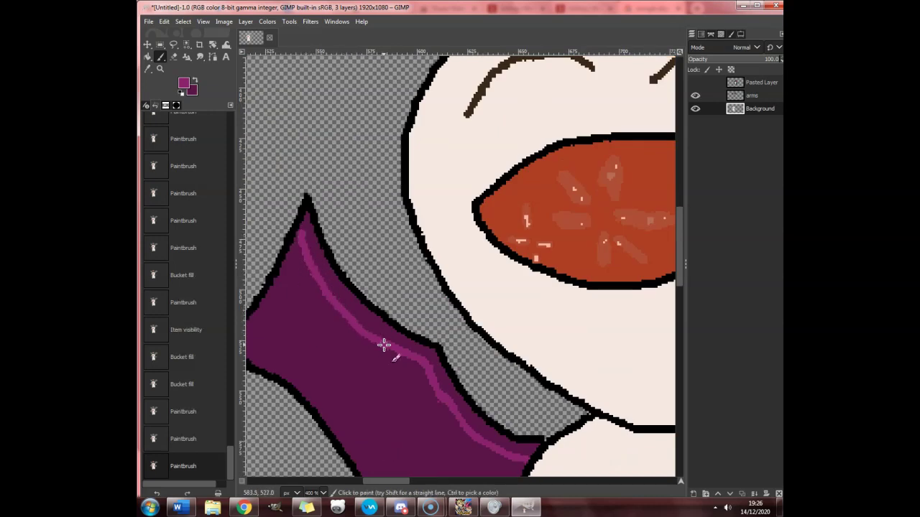
Brush lighter purple along the left wing's outer edge and fill the strip between the upper highlight line and the outline.
{"action": "left_click_drag", "start_coordinate": [300, 237], "coordinate": [279, 322]}
{"action": "scroll", "coordinate": [393, 488], "scroll_direction": "left", "scroll_amount": 1}
{"action": "scroll", "coordinate": [394, 485], "scroll_direction": "left", "scroll_amount": 3}
{"action": "left_click_drag", "start_coordinate": [358, 322], "coordinate": [302, 342]}
{"action": "left_click", "coordinate": [148, 57]}
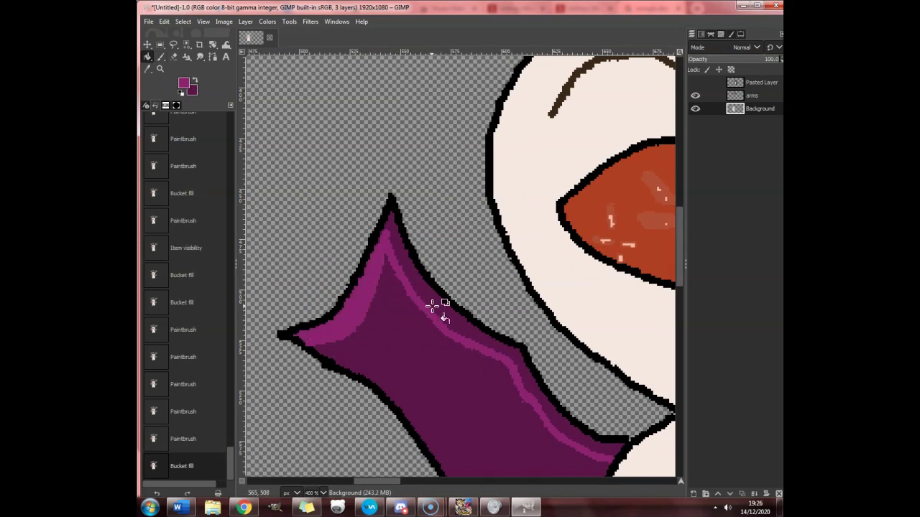
{"action": "left_click", "coordinate": [436, 305]}
Try two lighter purple rib lines across the left wing and undo both strokes.
{"action": "left_click", "coordinate": [161, 58]}
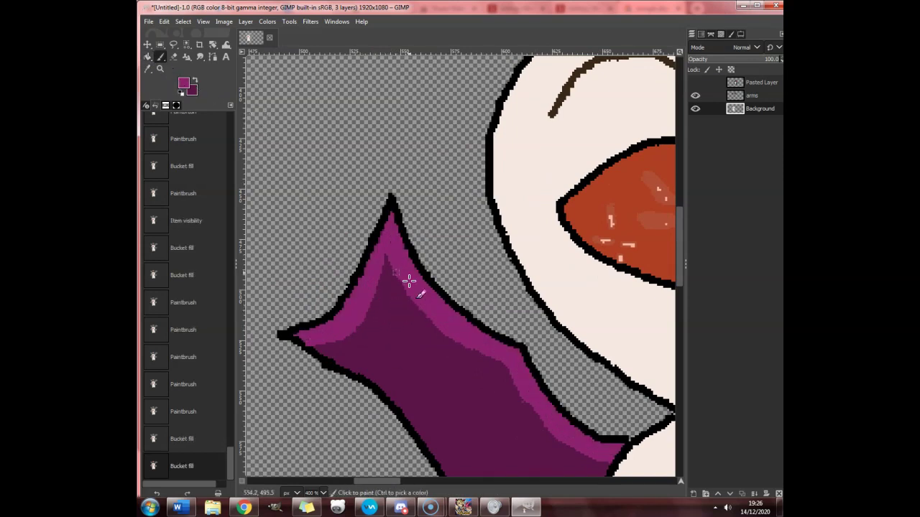
{"action": "scroll", "coordinate": [452, 298], "scroll_direction": "down", "scroll_amount": 3}
{"action": "left_click_drag", "start_coordinate": [501, 268], "coordinate": [464, 407]}
{"action": "left_click_drag", "start_coordinate": [424, 217], "coordinate": [415, 296]}
{"action": "left_click", "coordinate": [172, 21]}
{"action": "left_click", "coordinate": [175, 33]}
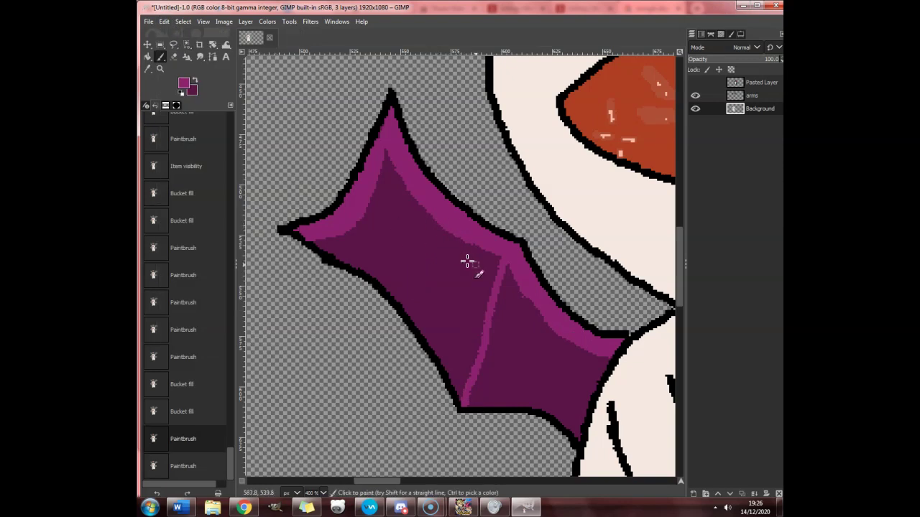
{"action": "scroll", "coordinate": [468, 261], "scroll_direction": "down", "scroll_amount": 4}
{"action": "scroll", "coordinate": [496, 263], "scroll_direction": "up", "scroll_amount": 4}
{"action": "left_click", "coordinate": [164, 21]}
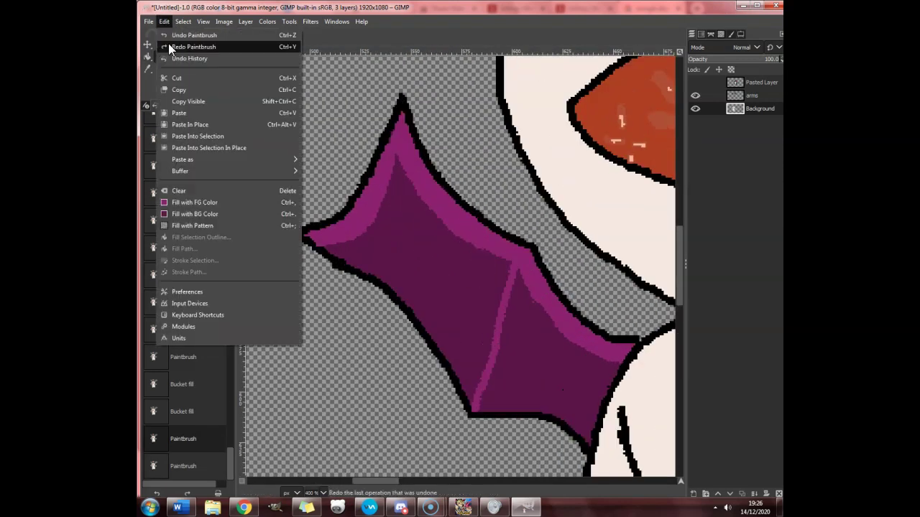
{"action": "left_click", "coordinate": [174, 35]}
Brush two short lighter purple rib lines inside the left wing.
{"action": "left_click_drag", "start_coordinate": [454, 243], "coordinate": [421, 287]}
{"action": "mouse_move", "coordinate": [584, 346]}
{"action": "left_mouse_down"}
{"action": "mouse_move", "coordinate": [569, 373]}
{"action": "mouse_move", "coordinate": [542, 390]}
{"action": "left_mouse_up"}
Brush a lighter purple line inside the right wing's upper and outer edges and fill the strip up to the outline.
{"action": "scroll", "coordinate": [598, 350], "scroll_direction": "down", "scroll_amount": 3}
{"action": "left_click_drag", "start_coordinate": [401, 482], "coordinate": [478, 482]}
{"action": "scroll", "coordinate": [437, 339], "scroll_direction": "up", "scroll_amount": 3, "text": "ctrl"}
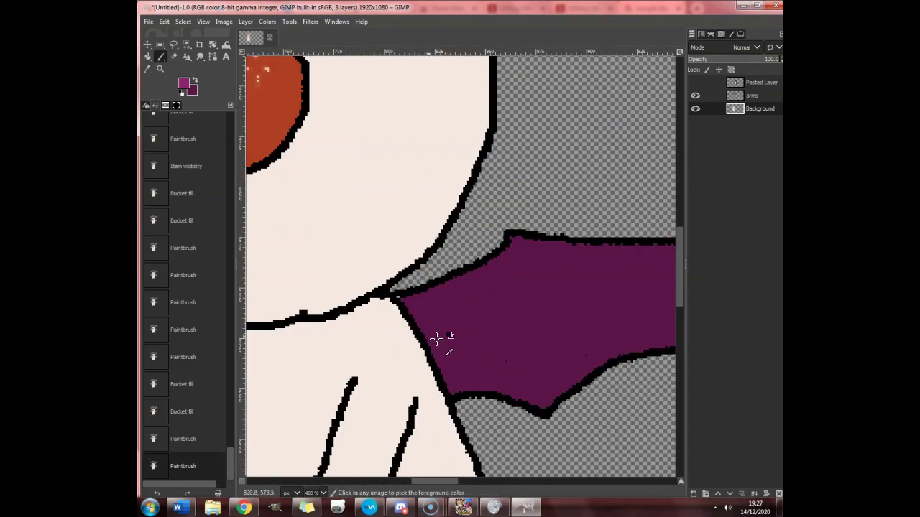
{"action": "mouse_move", "coordinate": [406, 310]}
{"action": "left_mouse_down"}
{"action": "mouse_move", "coordinate": [465, 299]}
{"action": "mouse_move", "coordinate": [524, 263]}
{"action": "left_mouse_up"}
{"action": "left_click", "coordinate": [493, 480]}
{"action": "left_click_drag", "start_coordinate": [445, 481], "coordinate": [463, 480]}
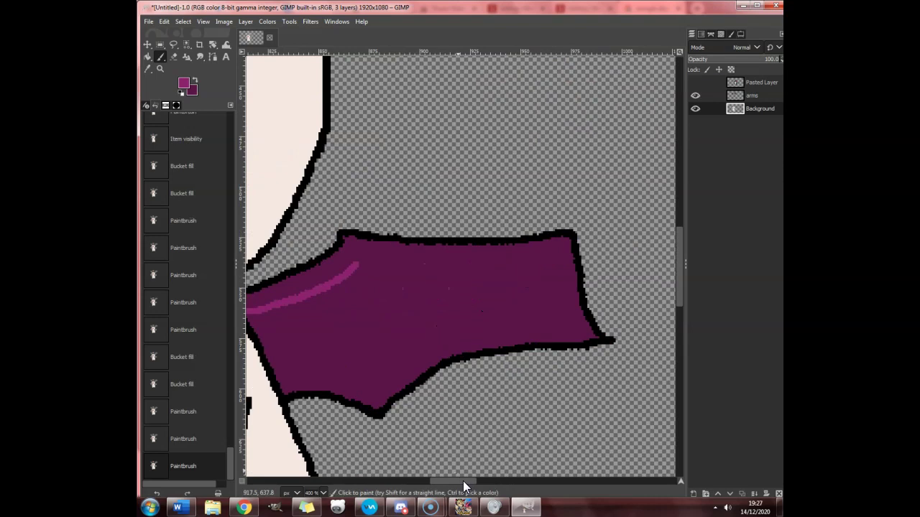
{"action": "mouse_move", "coordinate": [362, 261]}
{"action": "left_mouse_down"}
{"action": "mouse_move", "coordinate": [464, 265]}
{"action": "mouse_move", "coordinate": [554, 253]}
{"action": "mouse_move", "coordinate": [564, 301]}
{"action": "mouse_move", "coordinate": [595, 342]}
{"action": "left_mouse_up"}
{"action": "left_click", "coordinate": [147, 57]}
{"action": "left_click", "coordinate": [301, 287]}
Brush two lighter purple rib lines inside the right wing and check the whole creature.
{"action": "left_click", "coordinate": [161, 57]}
{"action": "left_click_drag", "start_coordinate": [486, 272], "coordinate": [495, 335]}
{"action": "left_click_drag", "start_coordinate": [325, 296], "coordinate": [372, 376]}
{"action": "scroll", "coordinate": [396, 349], "scroll_direction": "down", "scroll_amount": 3, "text": "ctrl"}
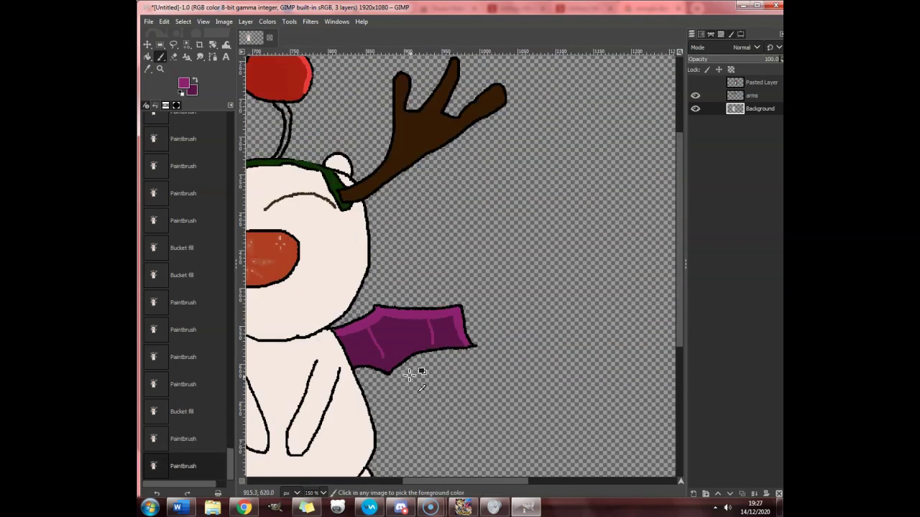
{"action": "scroll", "coordinate": [408, 374], "scroll_direction": "down", "scroll_amount": 2}
{"action": "left_click_drag", "start_coordinate": [474, 481], "coordinate": [414, 483]}
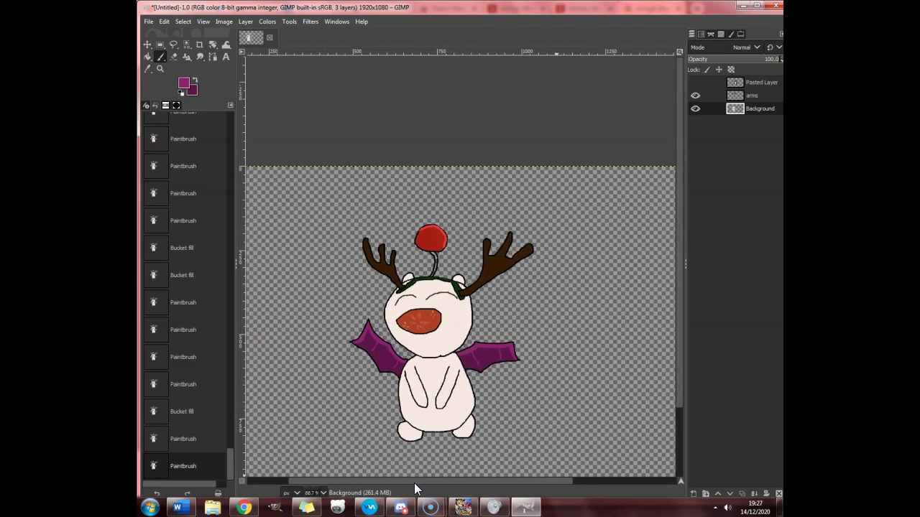
{"action": "scroll", "coordinate": [519, 343], "scroll_direction": "up", "scroll_amount": 1, "text": "ctrl"}
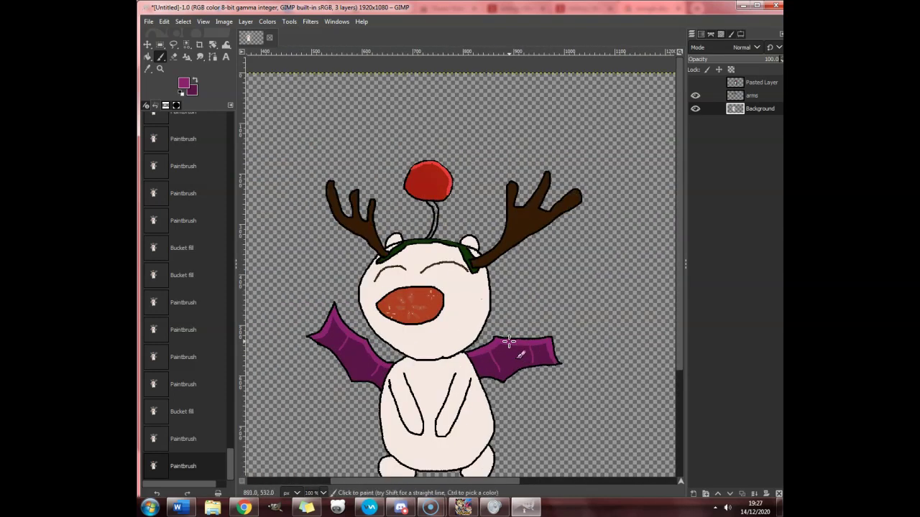
{"action": "scroll", "coordinate": [509, 343], "scroll_direction": "down", "scroll_amount": 3}
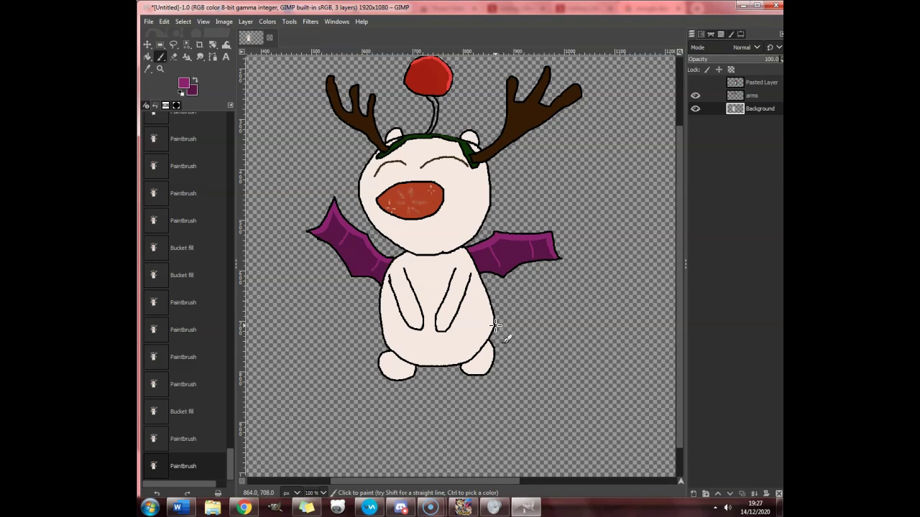
Show the Pasted Layer and sample the dark red of the reference creature's pom-pom stalk as the foreground colour.
{"action": "left_click", "coordinate": [695, 82]}
{"action": "scroll", "coordinate": [568, 188], "scroll_direction": "up", "scroll_amount": 2, "text": "ctrl"}
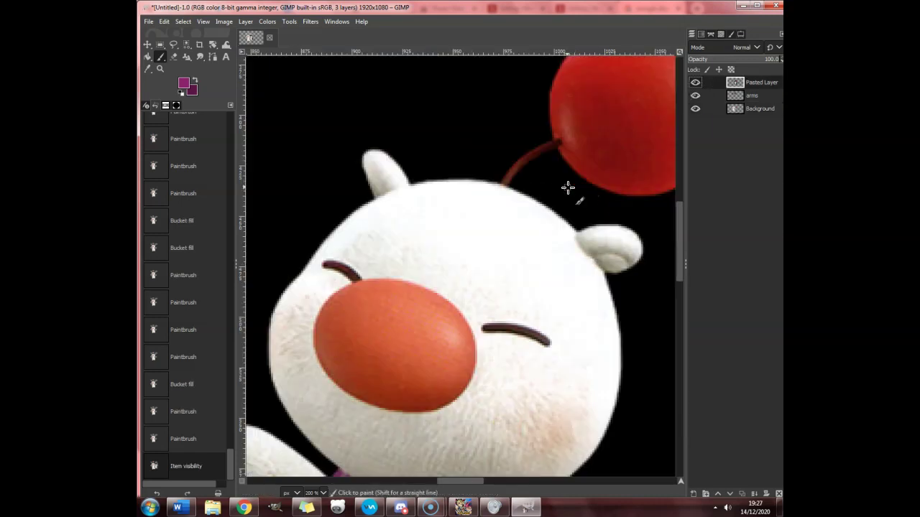
{"action": "scroll", "coordinate": [568, 187], "scroll_direction": "up", "scroll_amount": 5, "text": "ctrl"}
{"action": "left_click", "coordinate": [144, 71]}
{"action": "scroll", "coordinate": [447, 132], "scroll_direction": "up", "scroll_amount": 3, "text": "ctrl"}
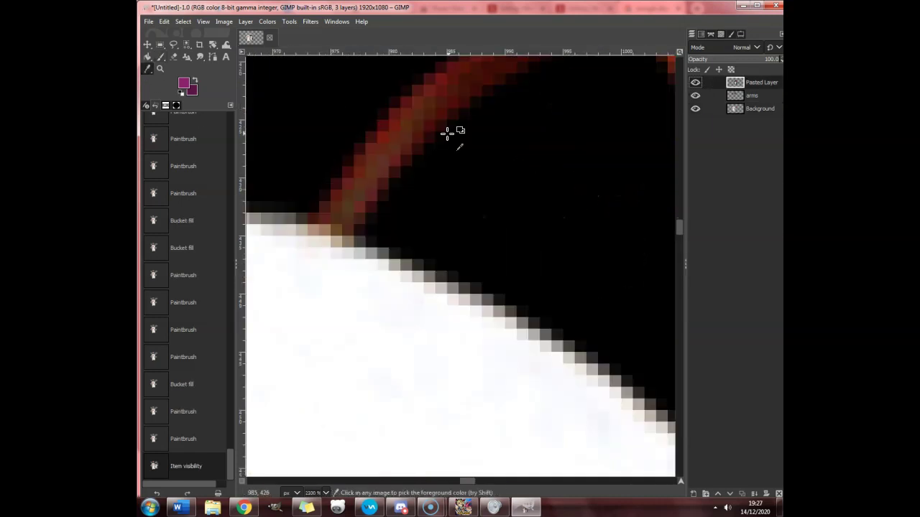
{"action": "left_click", "coordinate": [520, 219]}
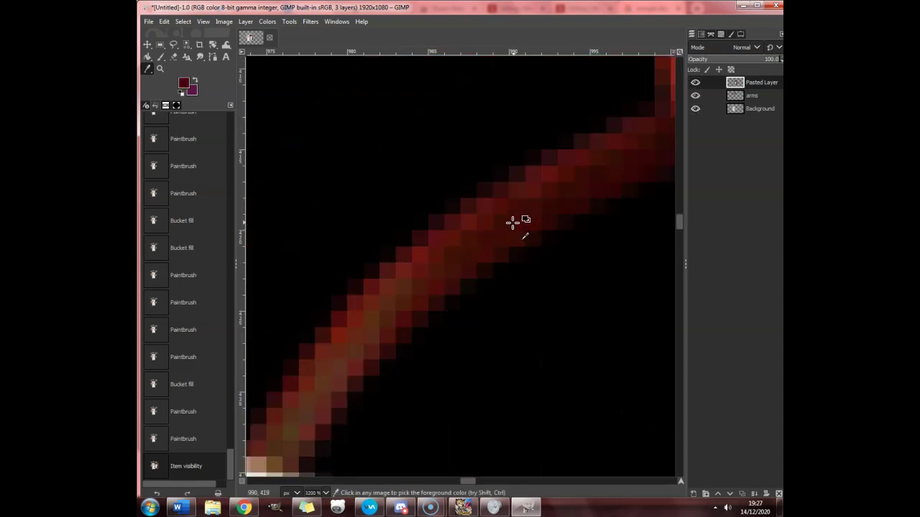
Hide the Pasted Layer and bucket-fill the pom-pom's stalk with the dark red on the Background layer.
{"action": "left_click", "coordinate": [696, 84]}
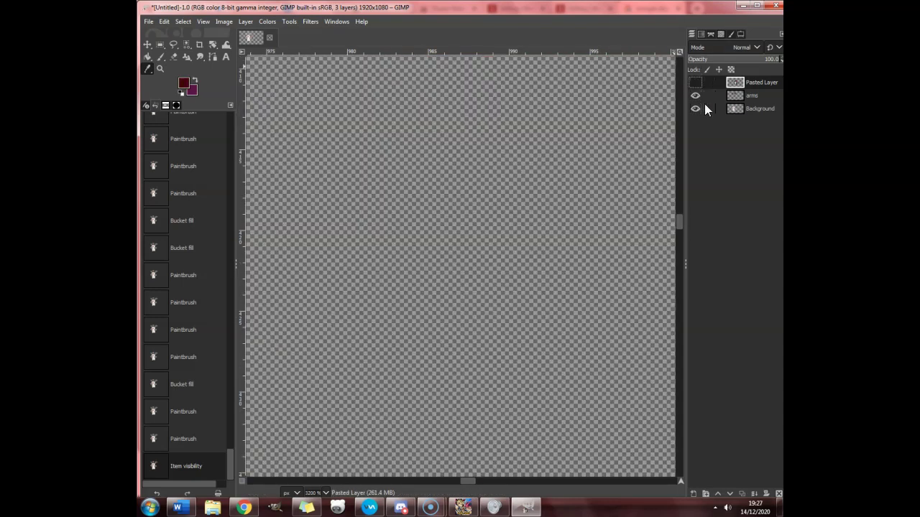
{"action": "left_click", "coordinate": [748, 108]}
{"action": "scroll", "coordinate": [542, 99], "scroll_direction": "down", "scroll_amount": 9, "text": "ctrl"}
{"action": "scroll", "coordinate": [339, 178], "scroll_direction": "down", "scroll_amount": 5}
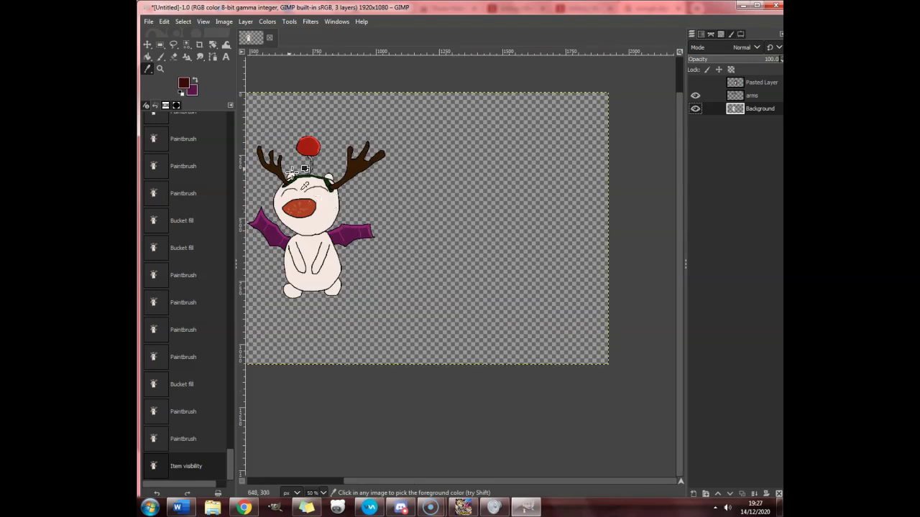
{"action": "scroll", "coordinate": [300, 269], "scroll_direction": "up", "scroll_amount": 6}
{"action": "scroll", "coordinate": [446, 431], "scroll_direction": "up", "scroll_amount": 4}
{"action": "scroll", "coordinate": [445, 431], "scroll_direction": "left", "scroll_amount": 4}
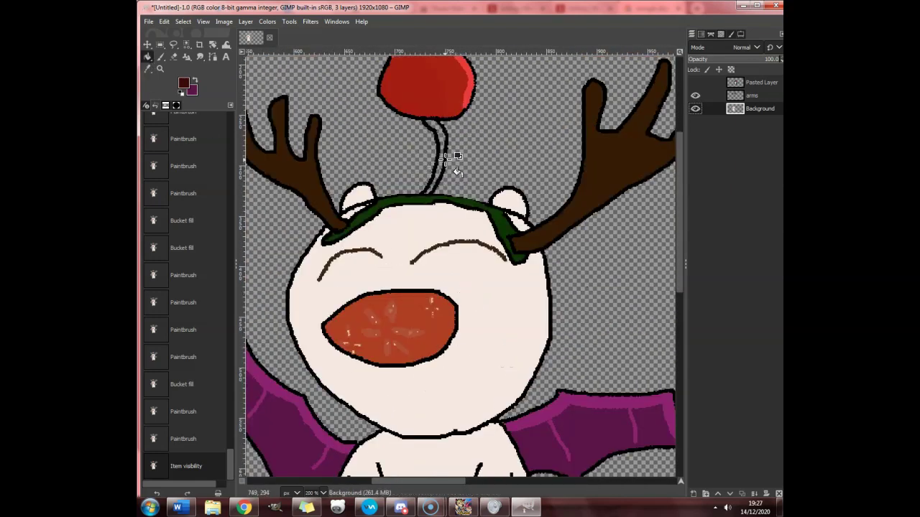
{"action": "left_click", "coordinate": [446, 158]}
{"action": "scroll", "coordinate": [474, 180], "scroll_direction": "down", "scroll_amount": 4, "text": "ctrl"}
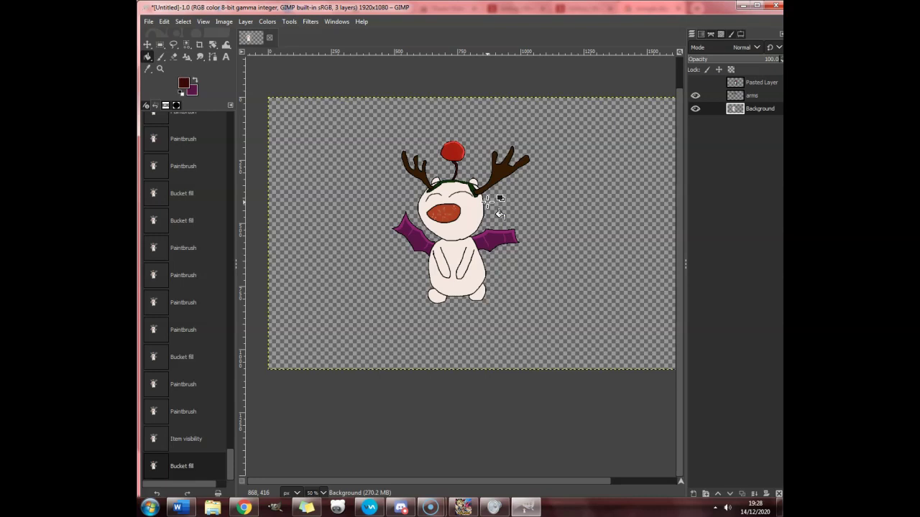
{"action": "scroll", "coordinate": [477, 161], "scroll_direction": "up", "scroll_amount": 6}
{"action": "scroll", "coordinate": [465, 171], "scroll_direction": "down", "scroll_amount": 6}
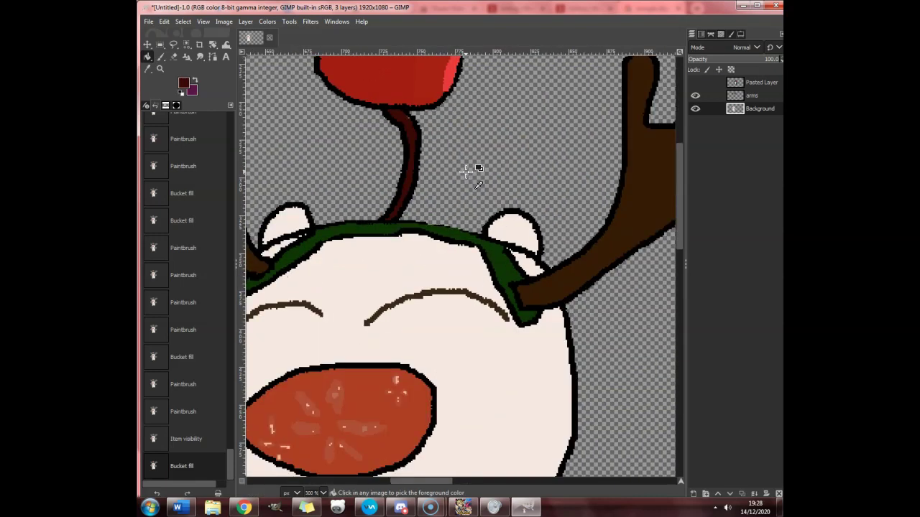